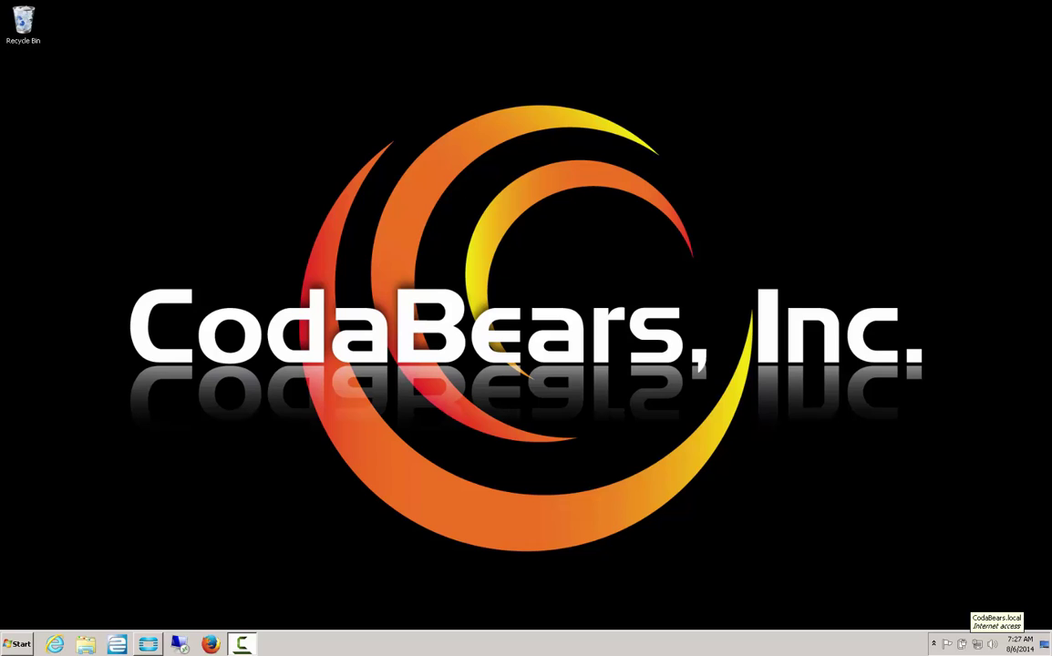
Switch to Epicor and open the Scheduled Shipments report from the Order Management reports under Sales Management.
left_click(154, 647)
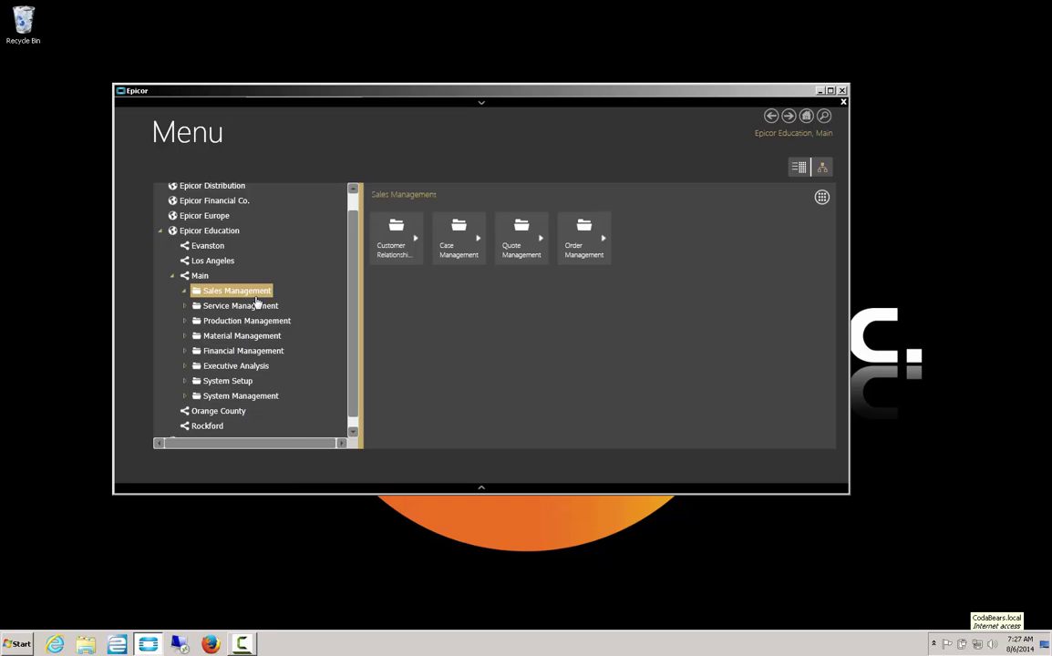
left_click(184, 291)
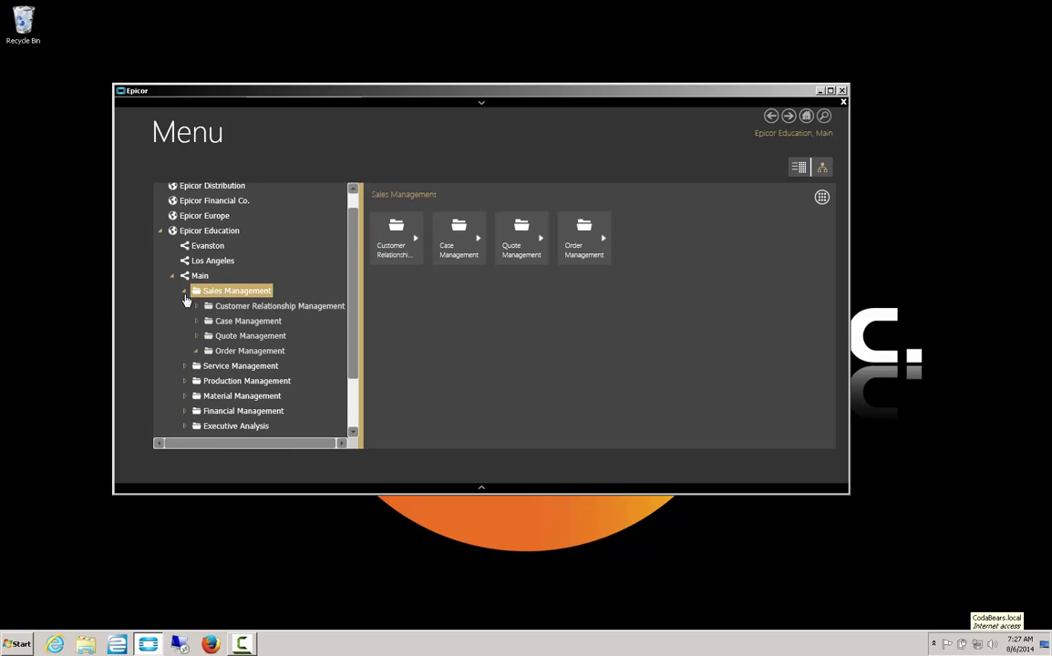
left_click(196, 353)
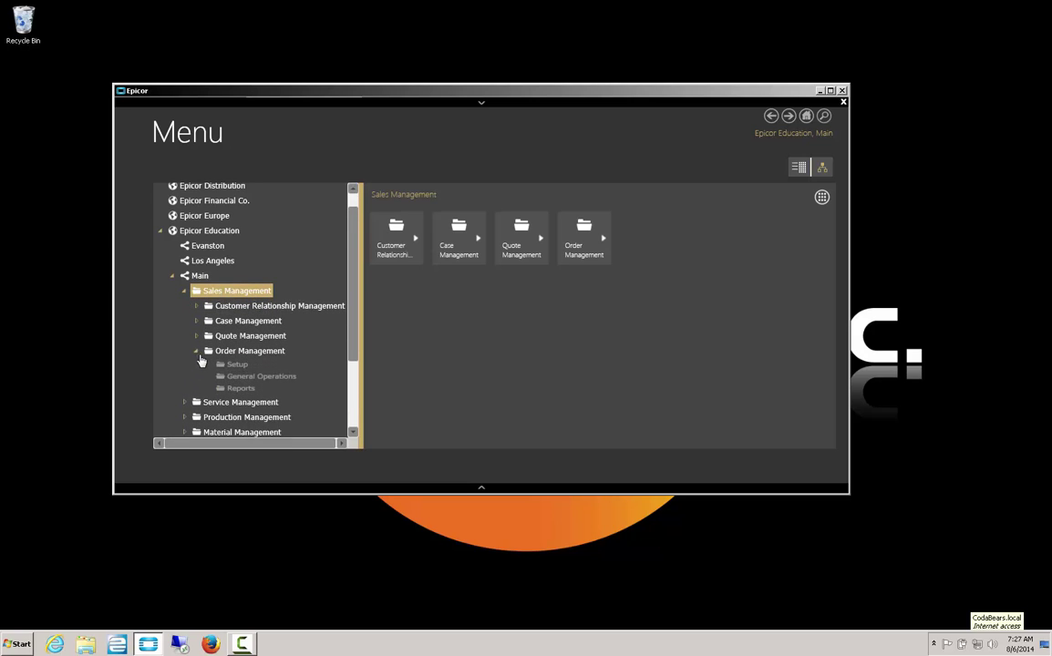
left_click(241, 395)
left_click(707, 235)
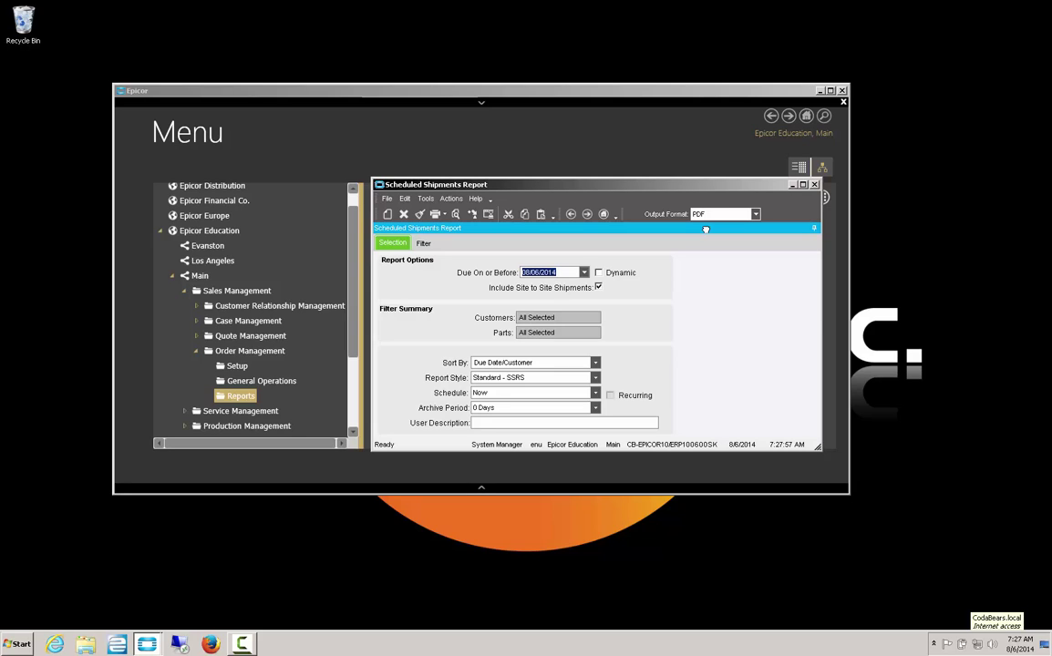
Set the report's due on or before date to 1/1/2009 and the archive period to Day, and generate a print preview.
type("1/1/2009")
key("Tab")
left_click(552, 408)
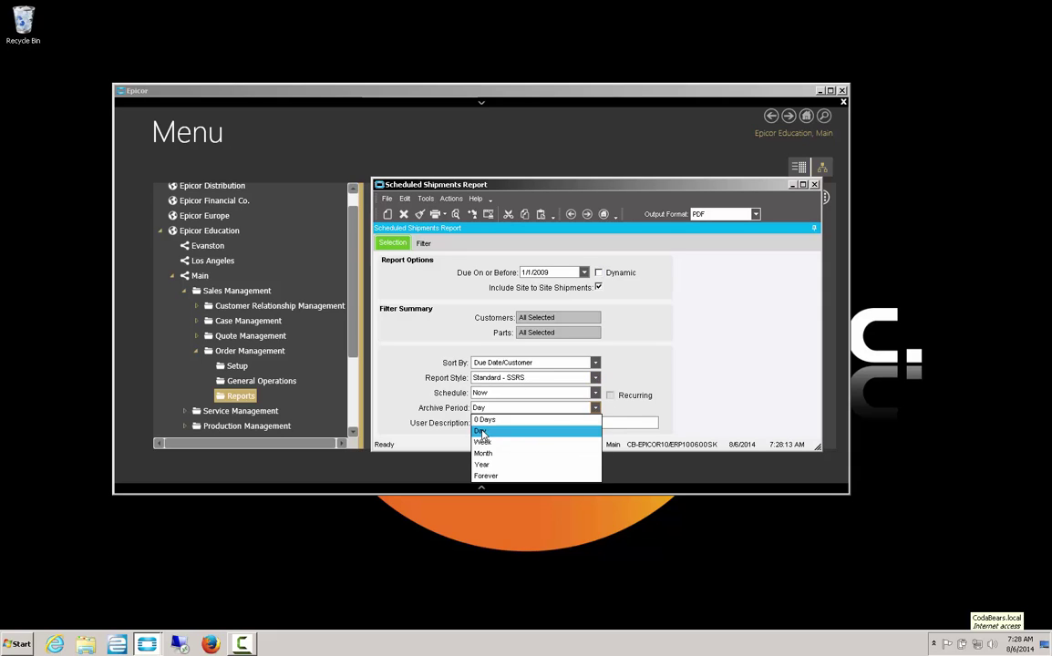
left_click(534, 432)
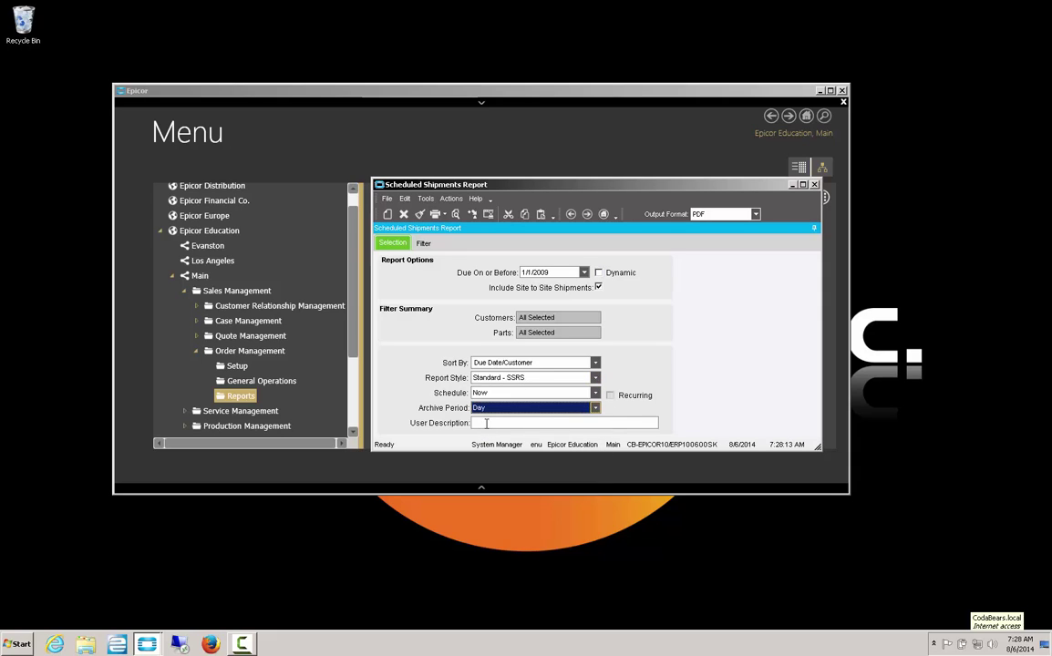
left_click(456, 215)
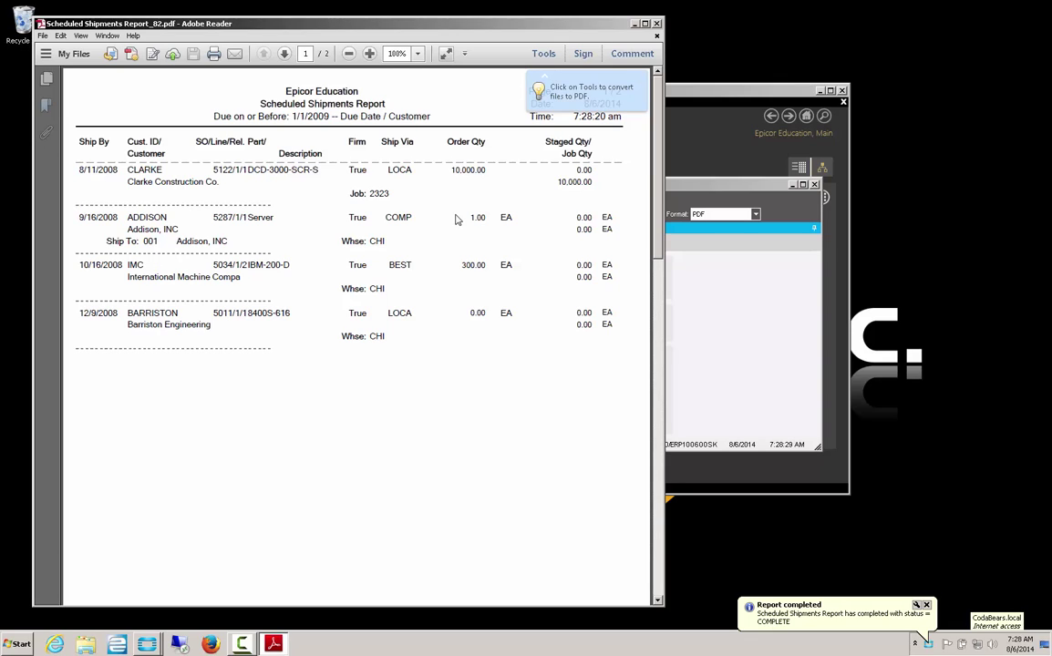
Examine the previewed Scheduled Shipments report with its PDF tools shown and hidden, and close the PDF.
left_click(543, 54)
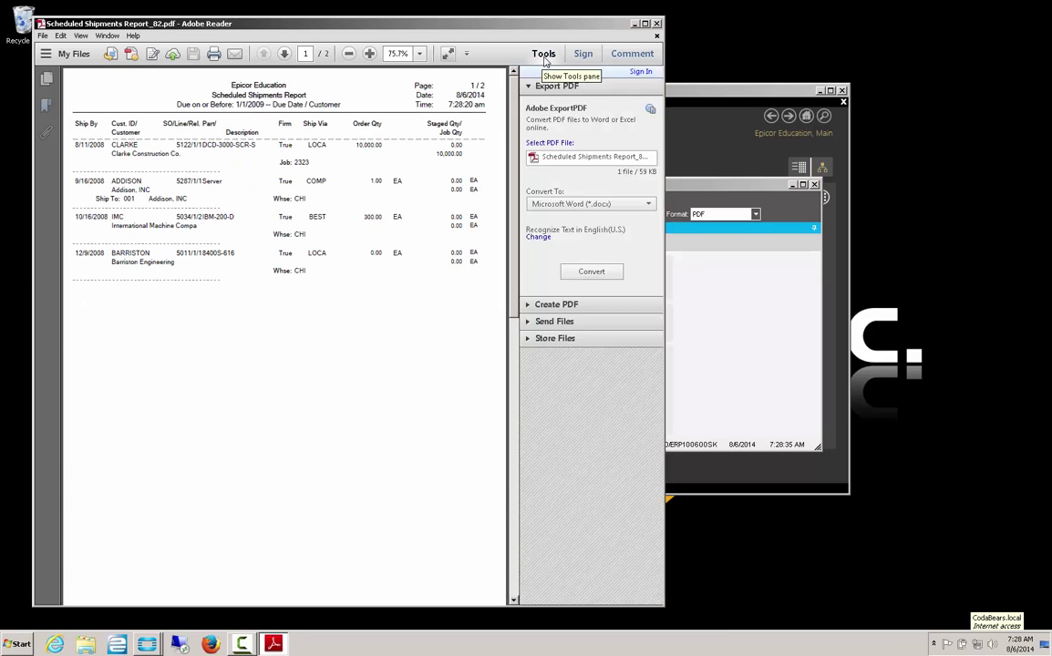
left_click(544, 56)
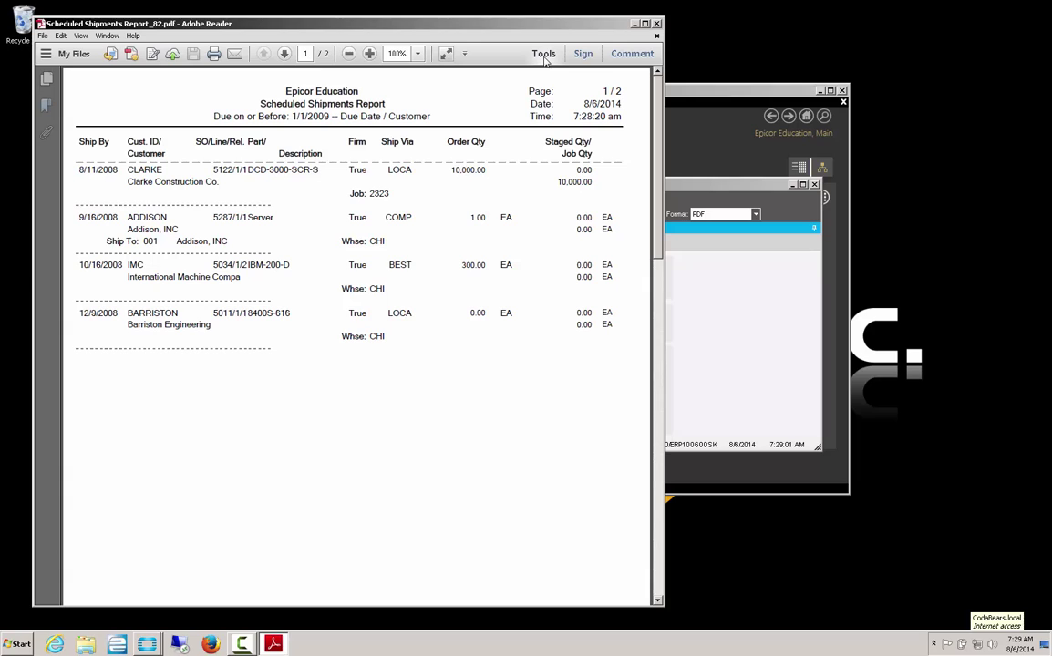
left_click(656, 24)
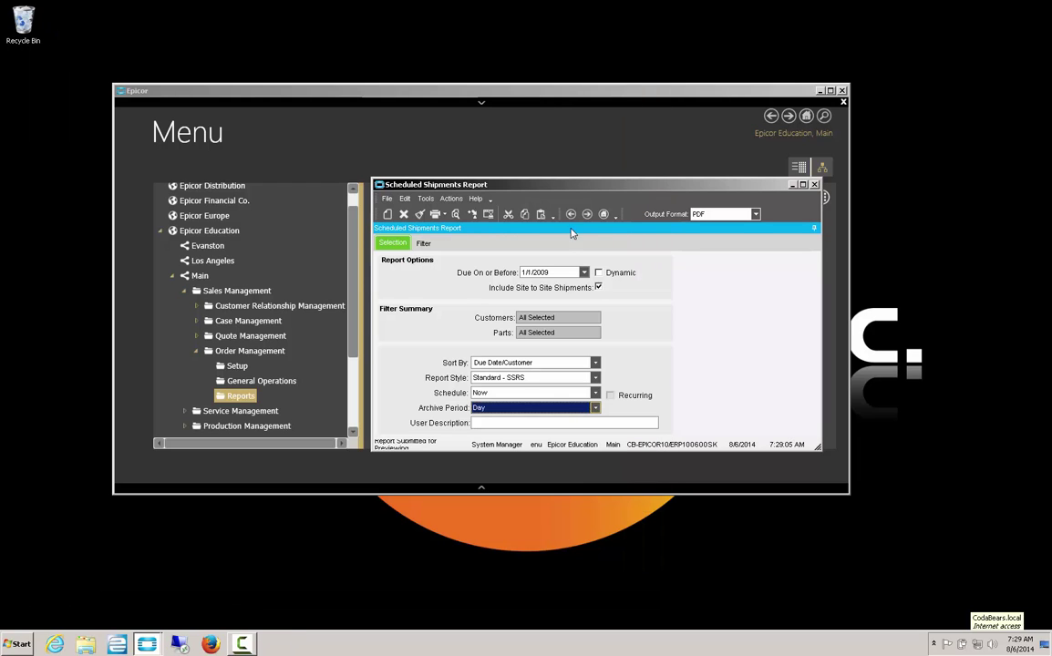
Open Report Style maintenance from the Reporting folder under System Management.
left_click(354, 407)
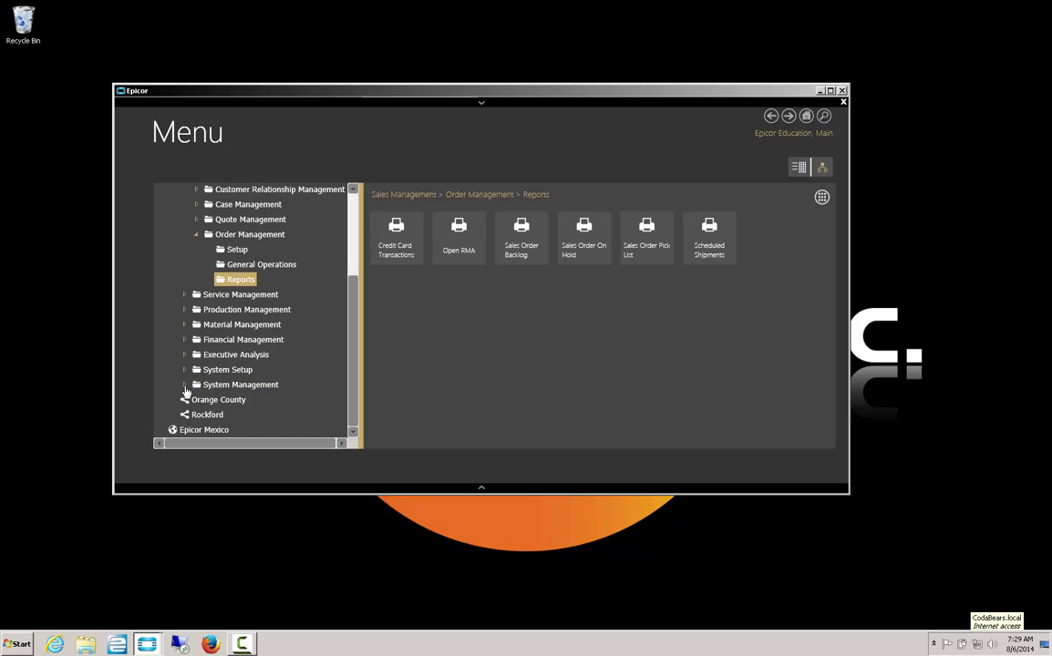
left_click(185, 386)
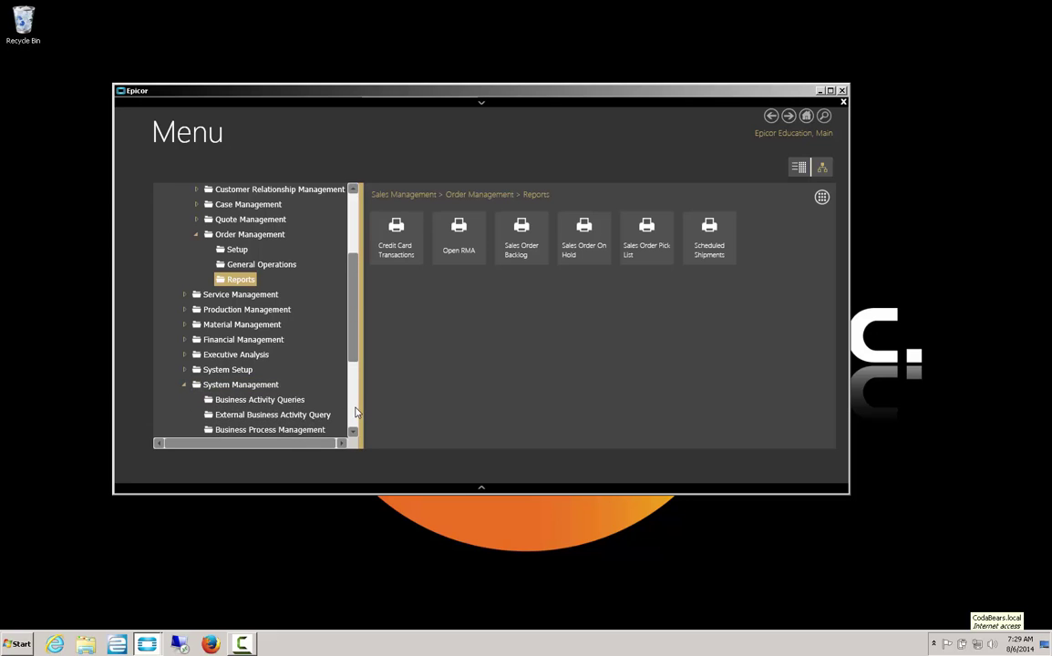
scroll(319, 366, "down", 3)
left_click(233, 340)
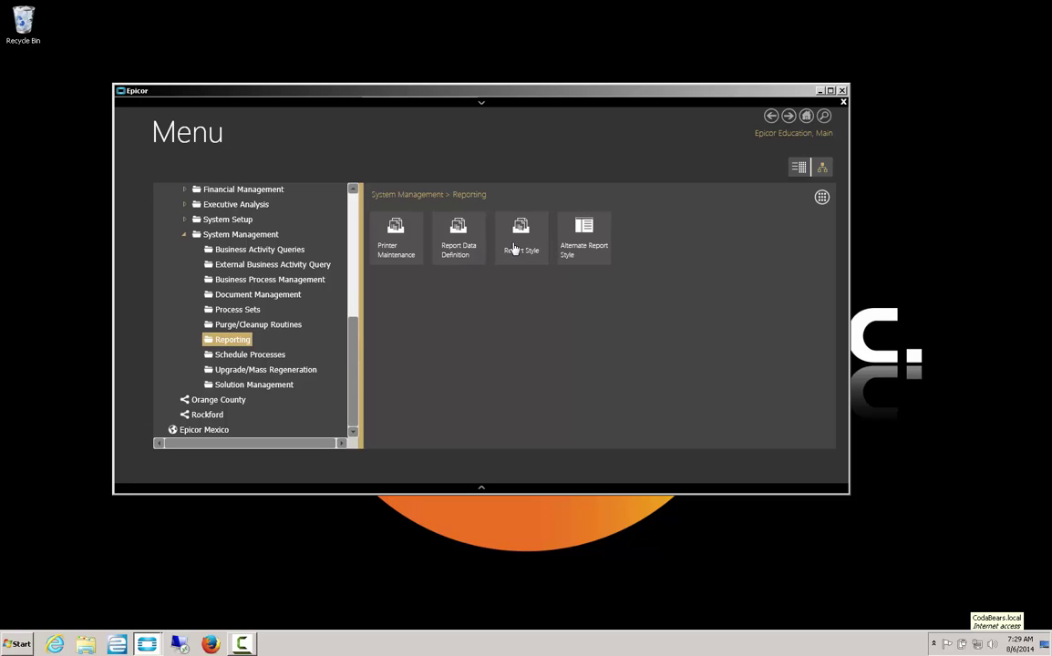
left_click(515, 241)
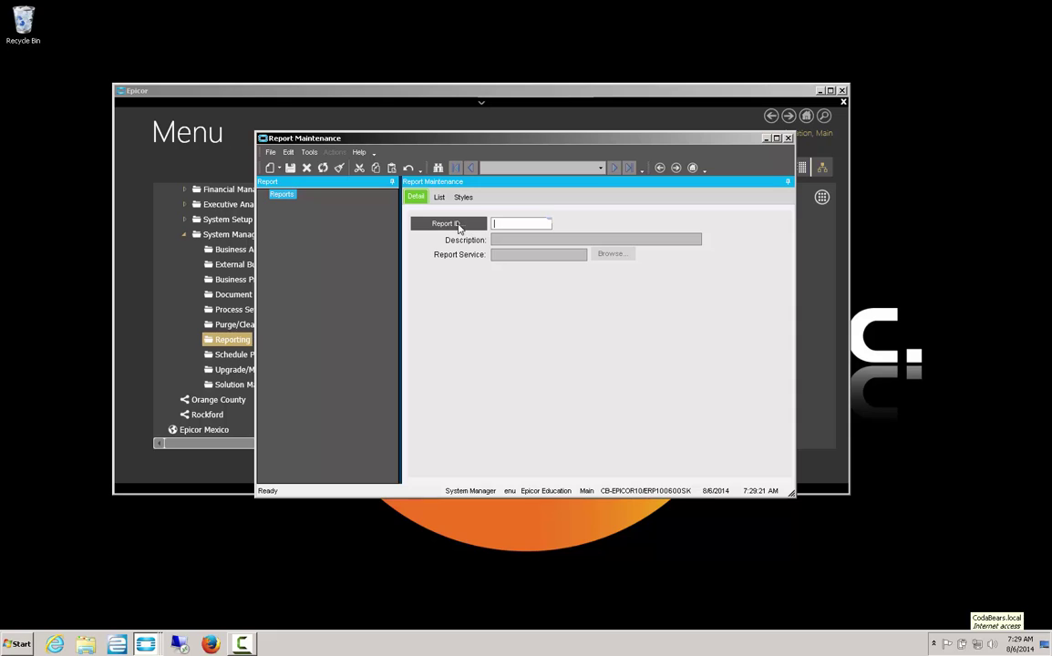
Search for report IDs starting at "s" and load the SchedShip report.
left_click(458, 229)
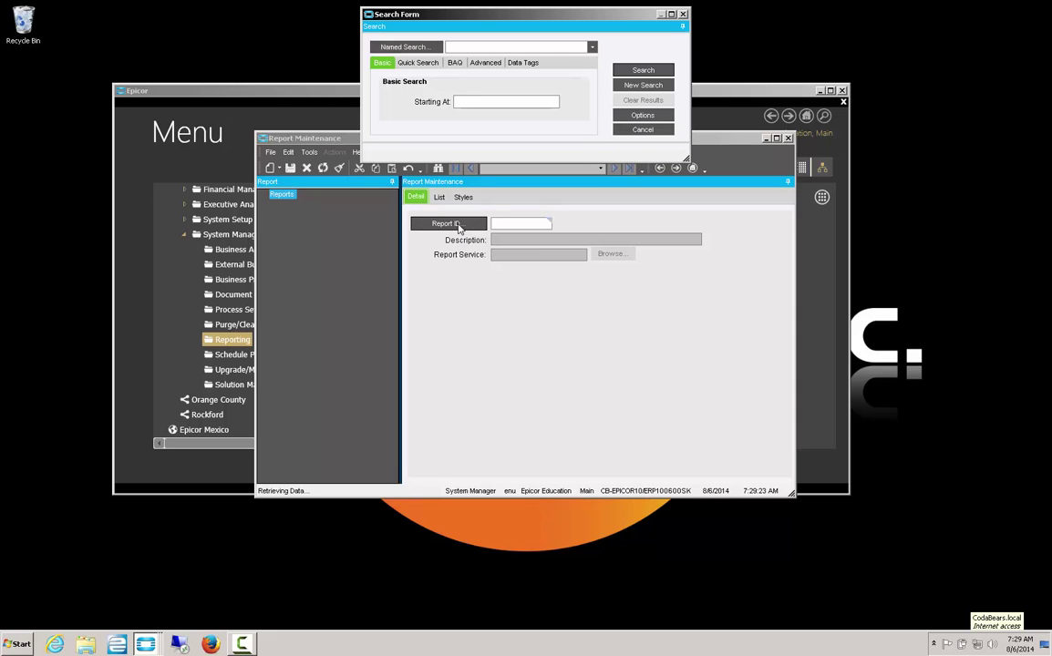
type("s")
left_click(633, 73)
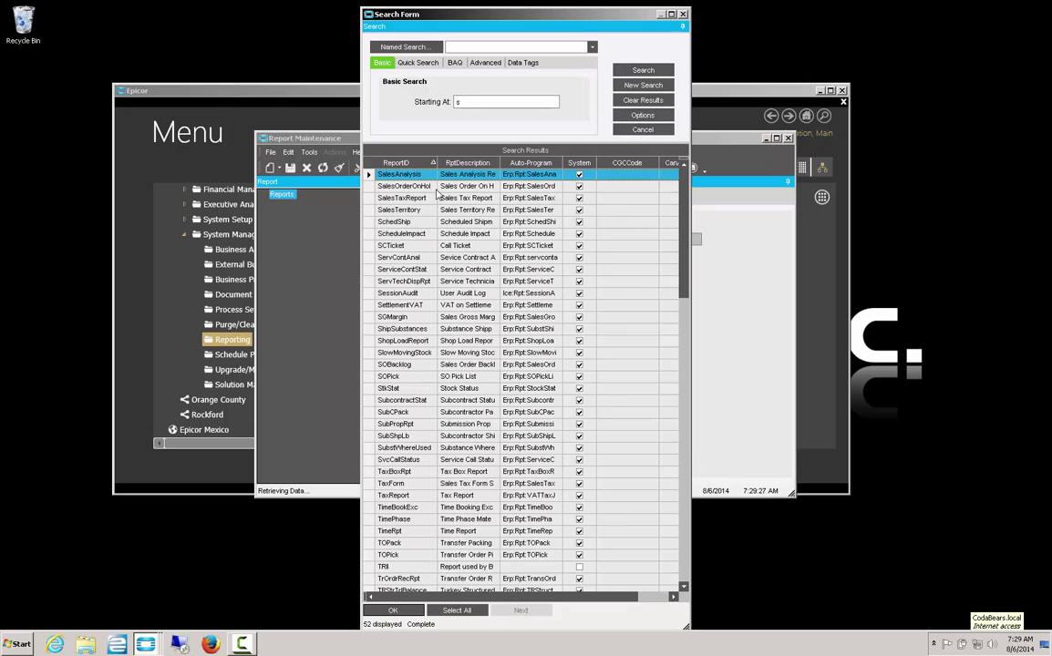
double_click(401, 225)
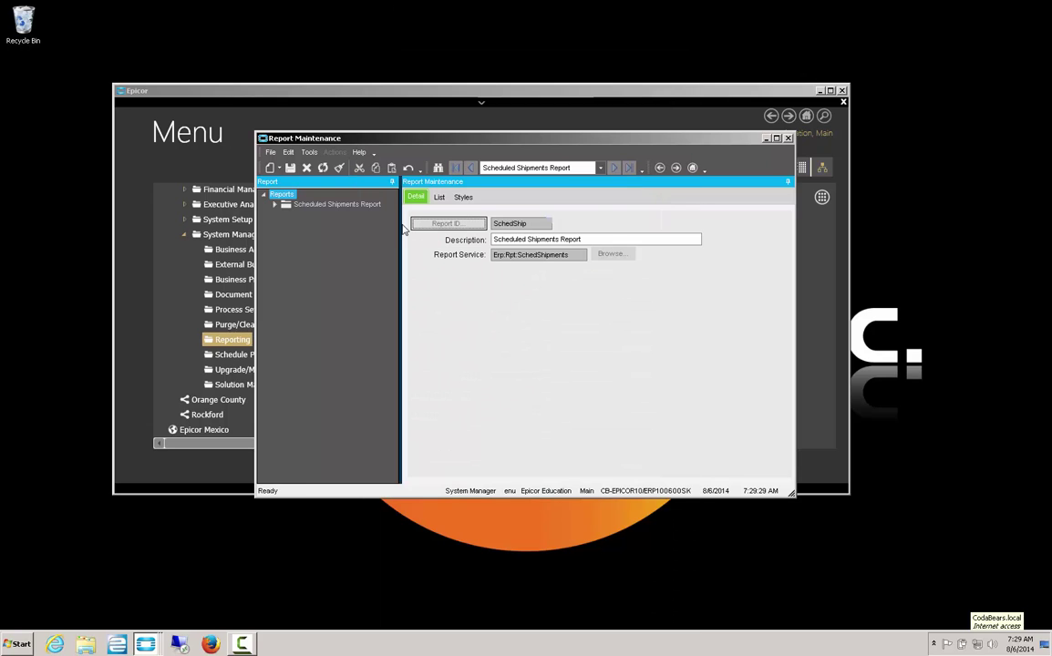
Display the details of the Scheduled Shipments Report's Standard - SSRS style.
left_click(286, 205)
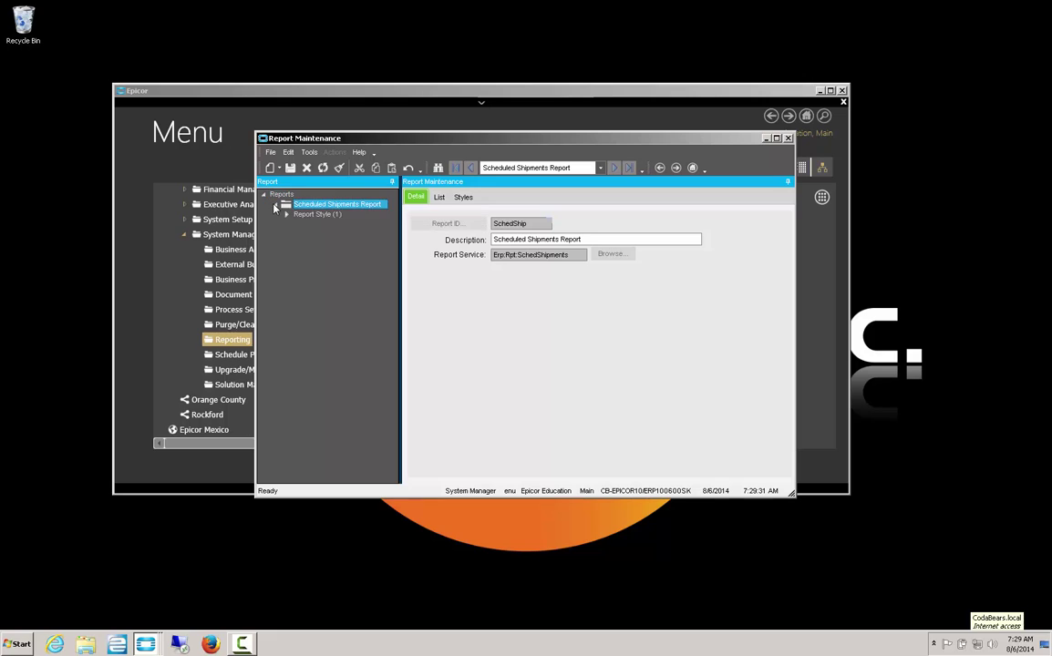
left_click(314, 214)
left_click(343, 225)
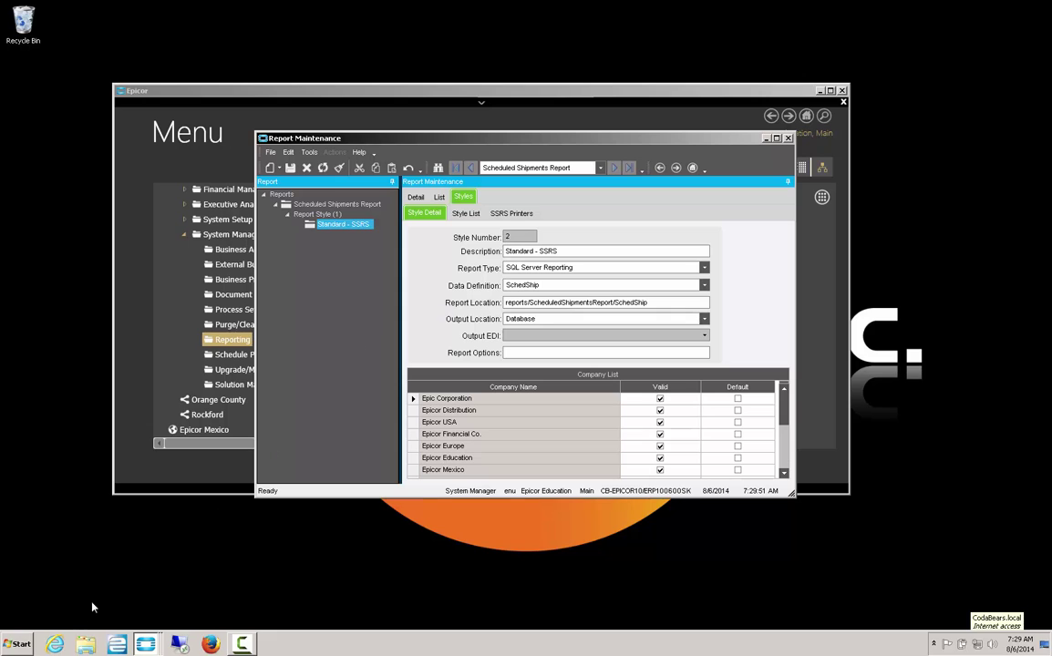
Switch to Internet Explorer and open the reports folder of the Epicor10 Reports site.
left_click(57, 644)
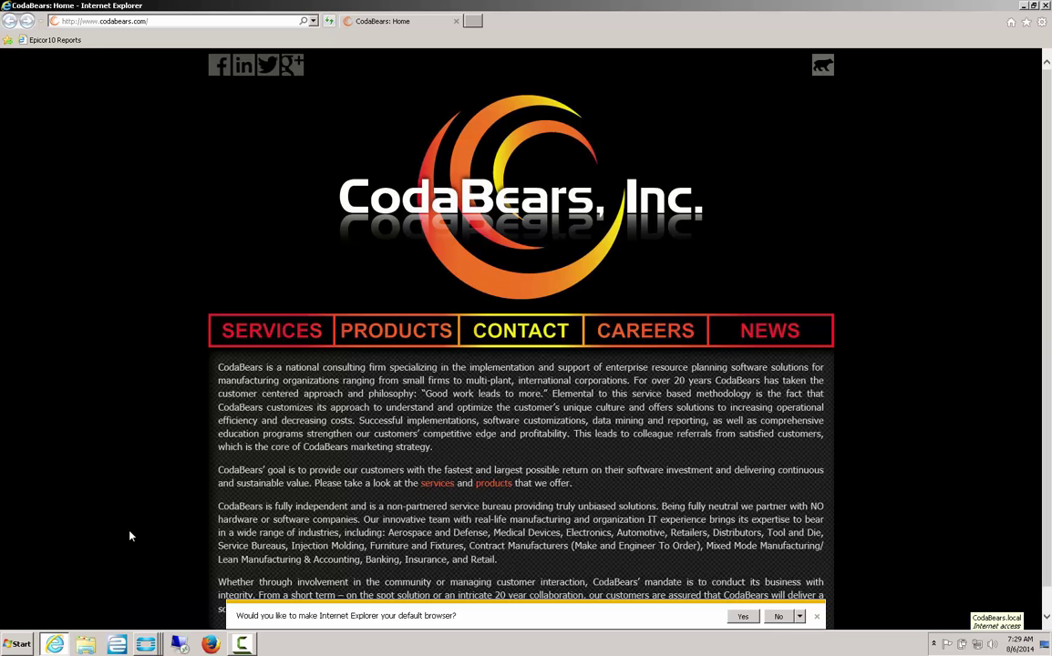
left_click(62, 40)
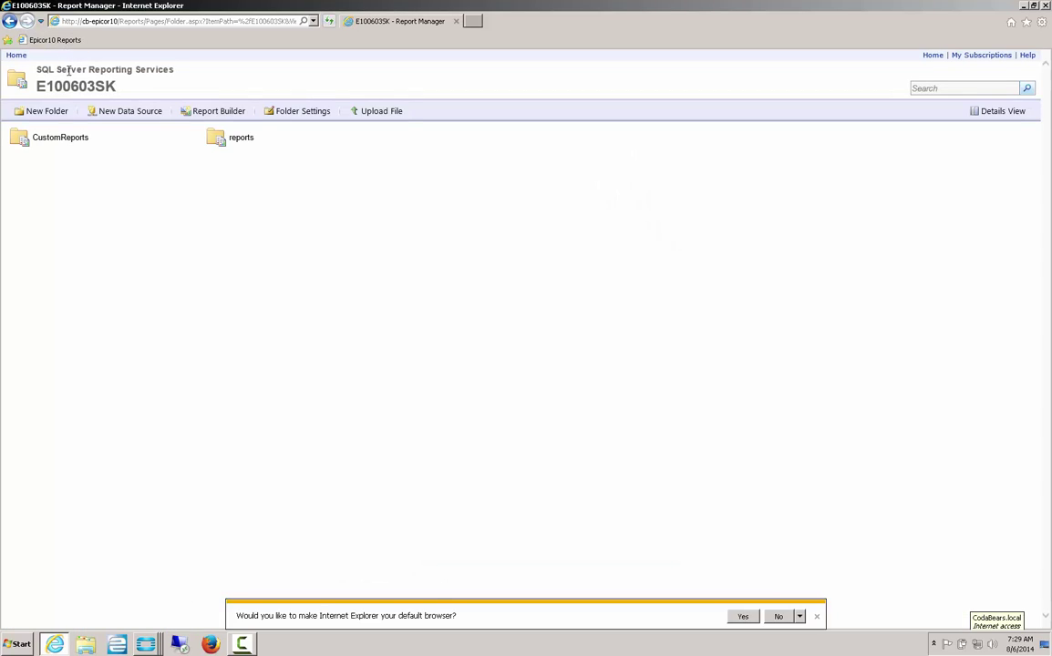
left_click(247, 143)
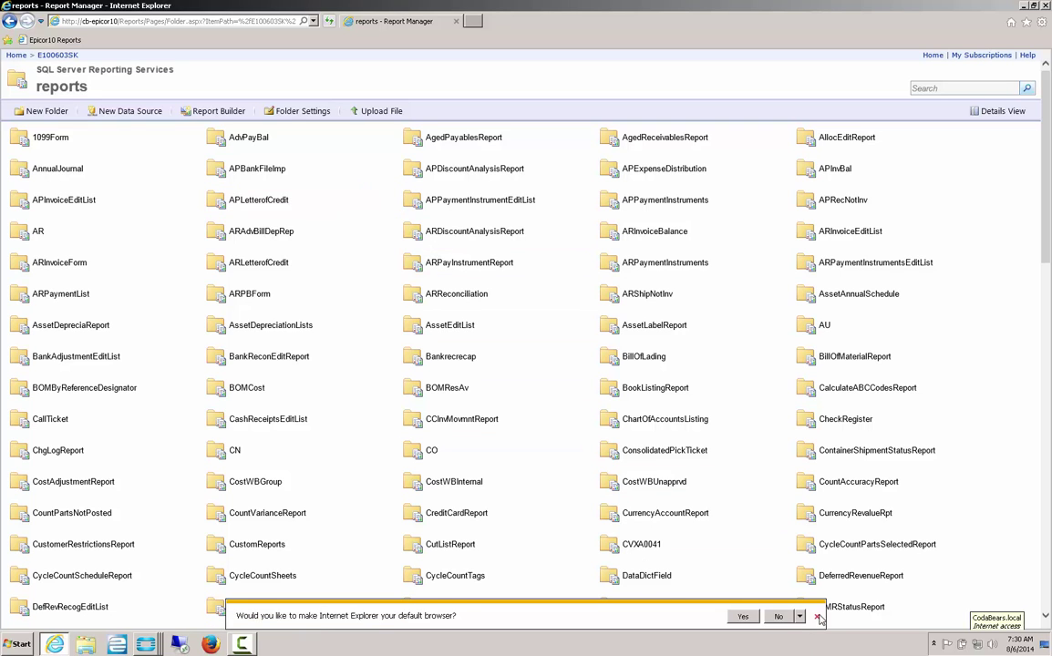
Dismiss the default browser prompt and open the ScheduledShipmentsReport folder.
left_click(817, 618)
scroll(1048, 583, "down", 2)
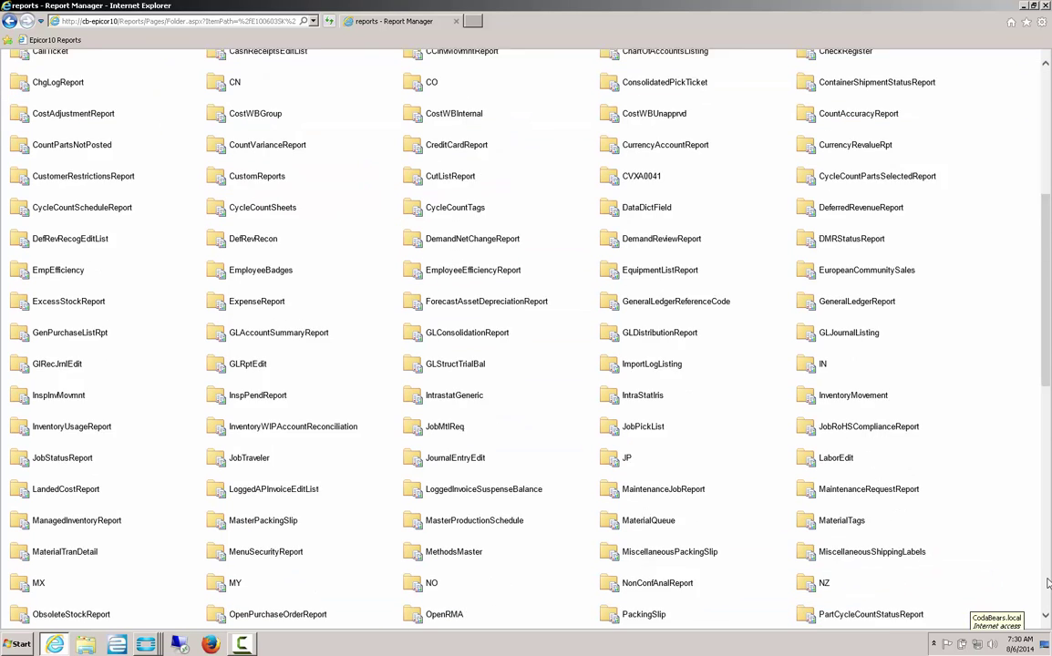
scroll(1048, 584, "down", 5)
scroll(1048, 583, "down", 6)
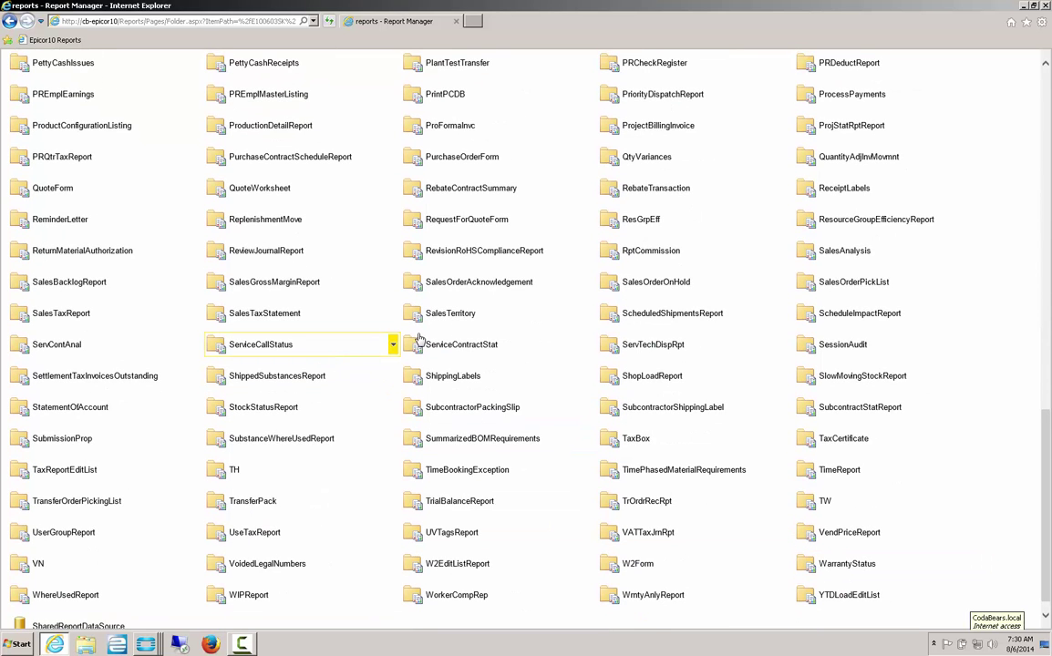
left_click(637, 314)
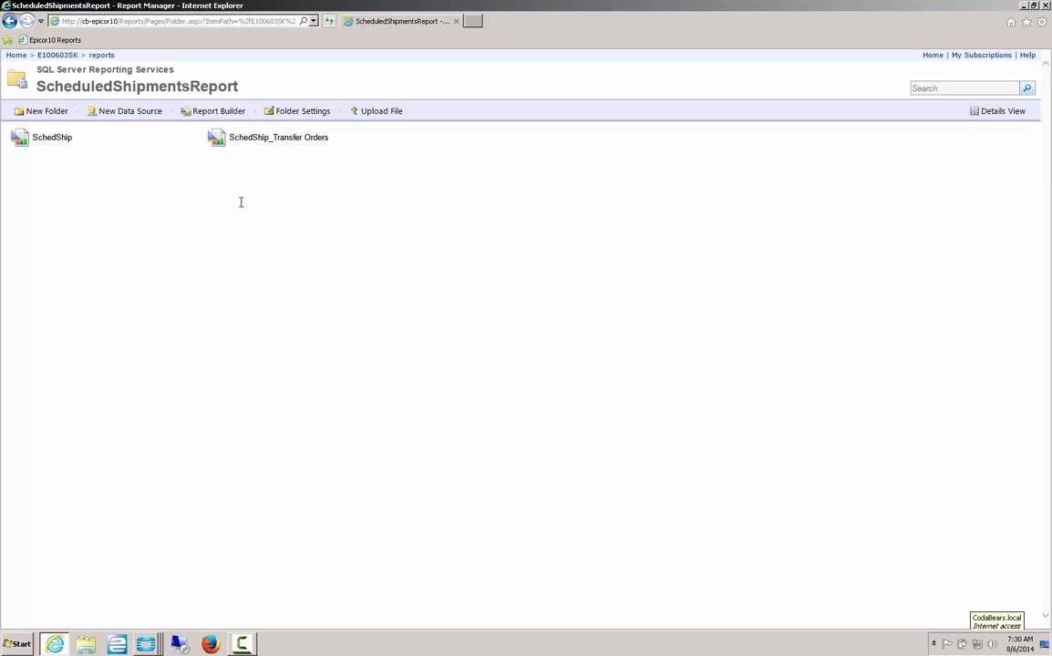
Download the SchedShip report definition and save the .rdl file.
mouse_move(190, 143)
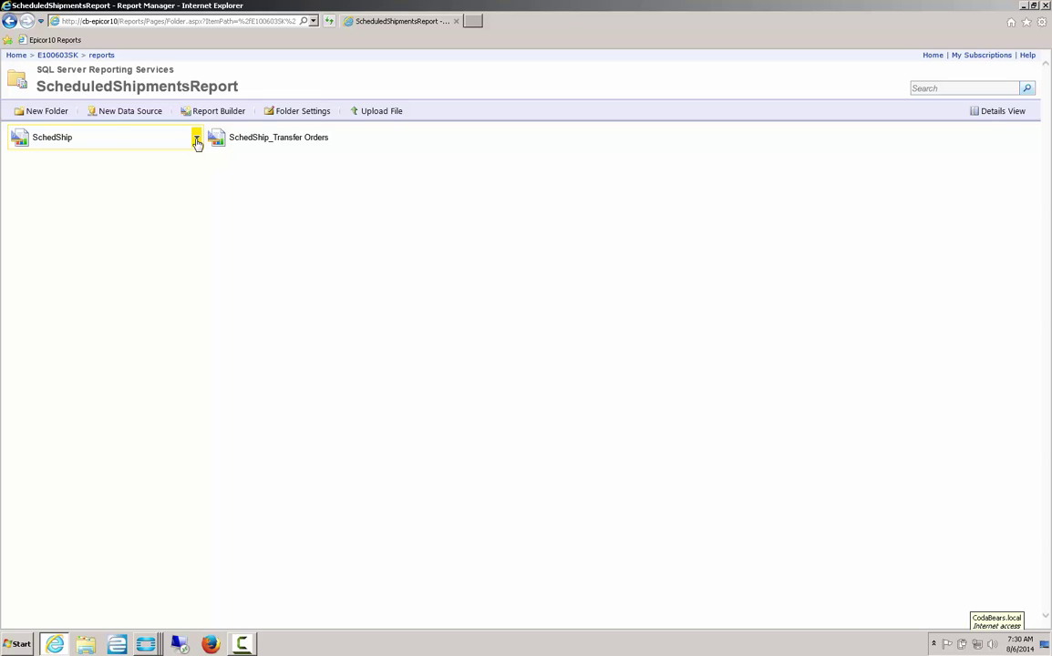
left_click(197, 141)
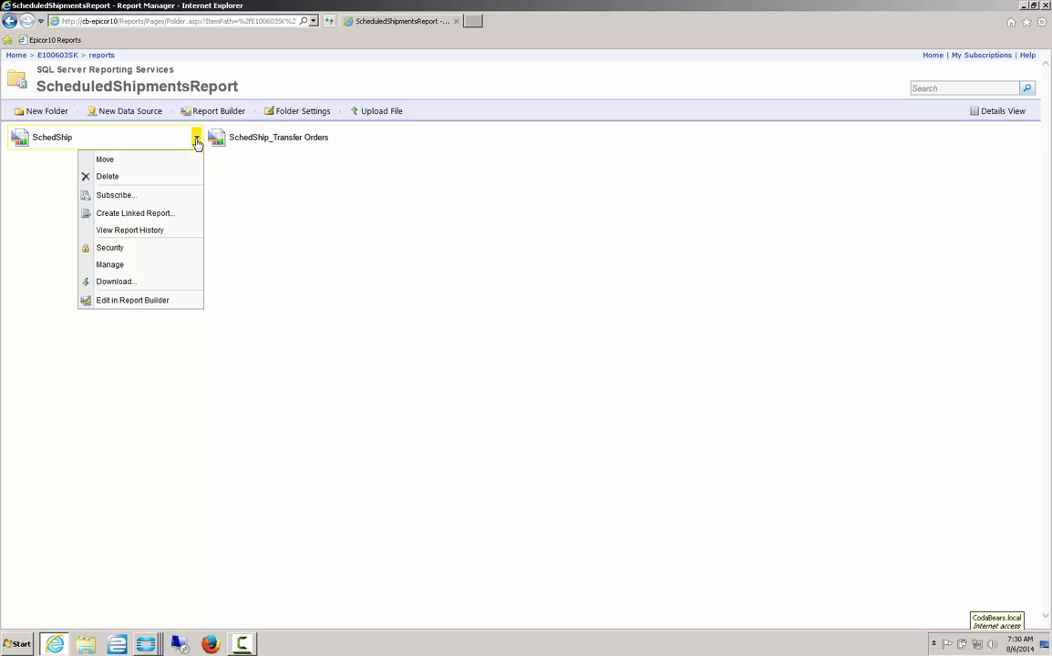
left_click(116, 282)
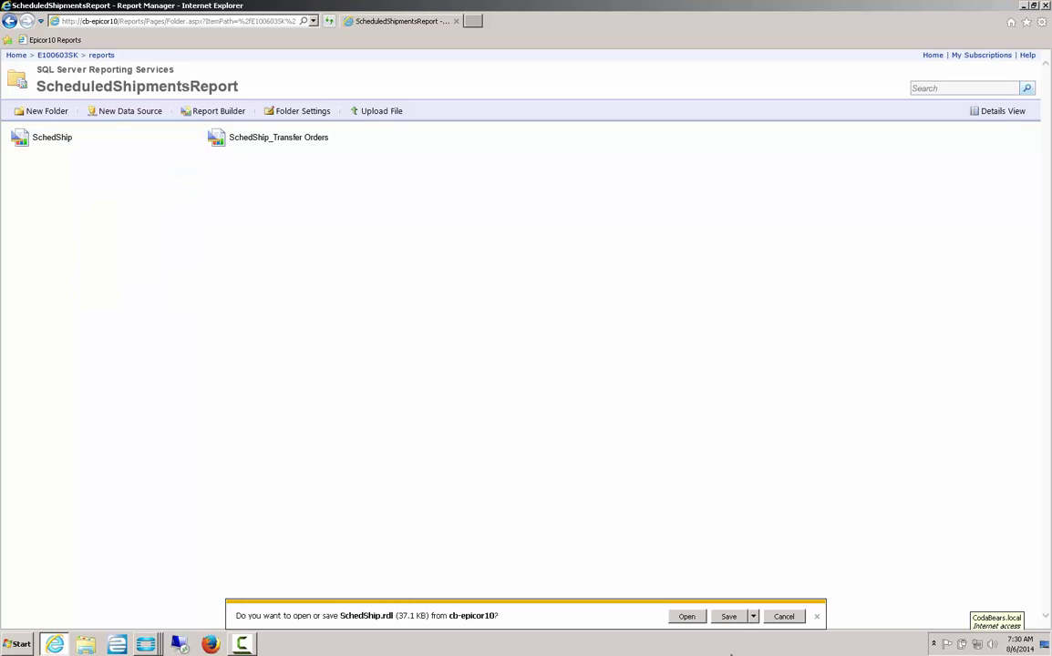
left_click(727, 617)
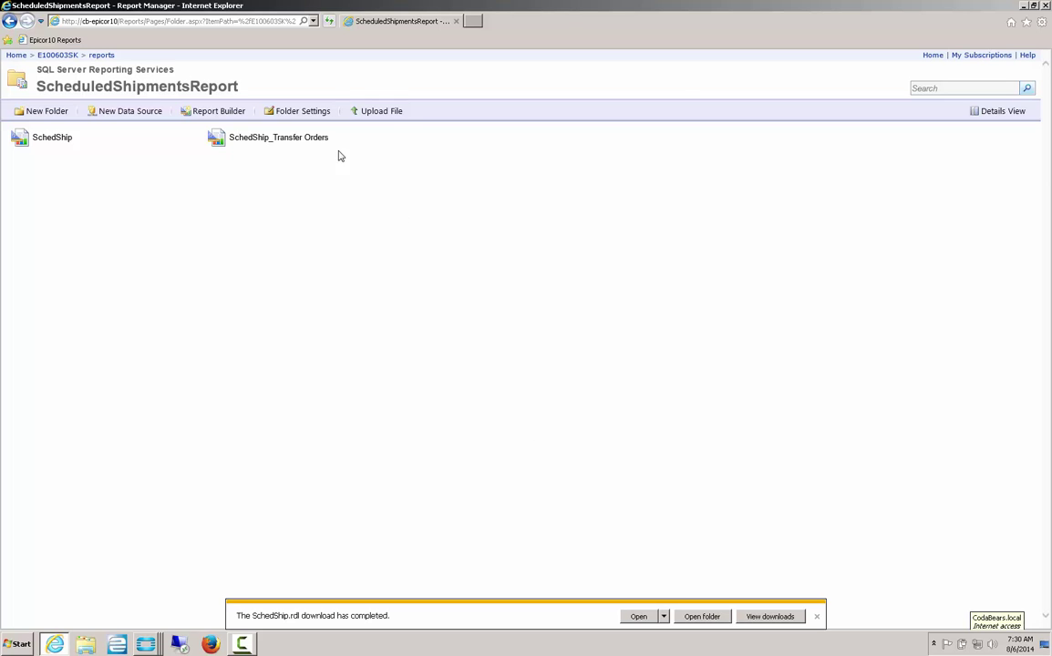
Download the SchedShip_Transfer Orders report definition and save the .rdl file.
left_click(393, 138)
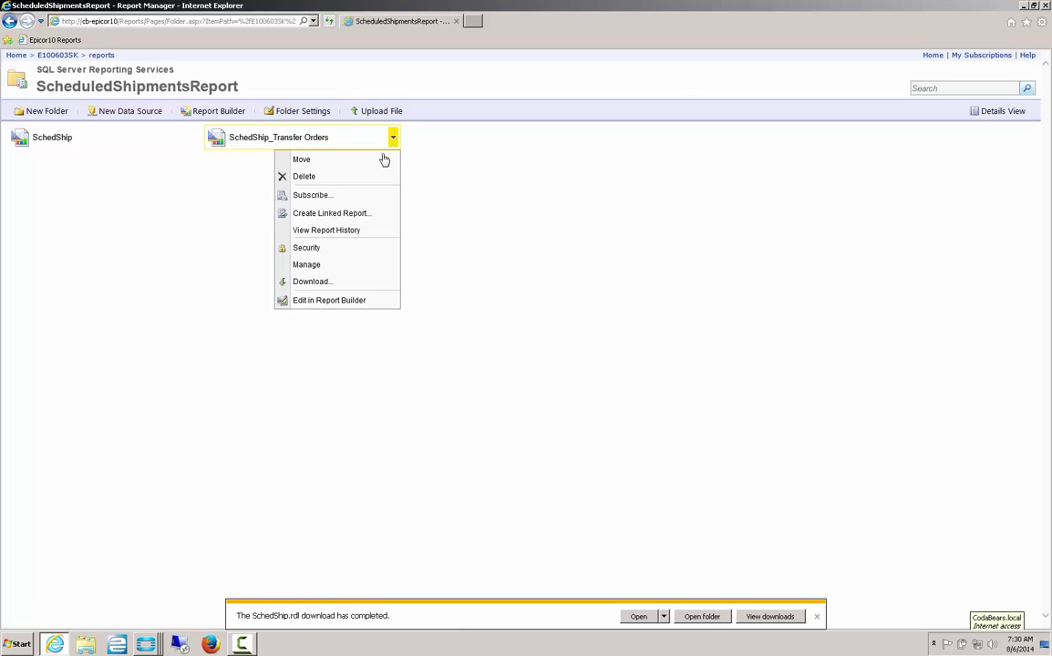
left_click(328, 283)
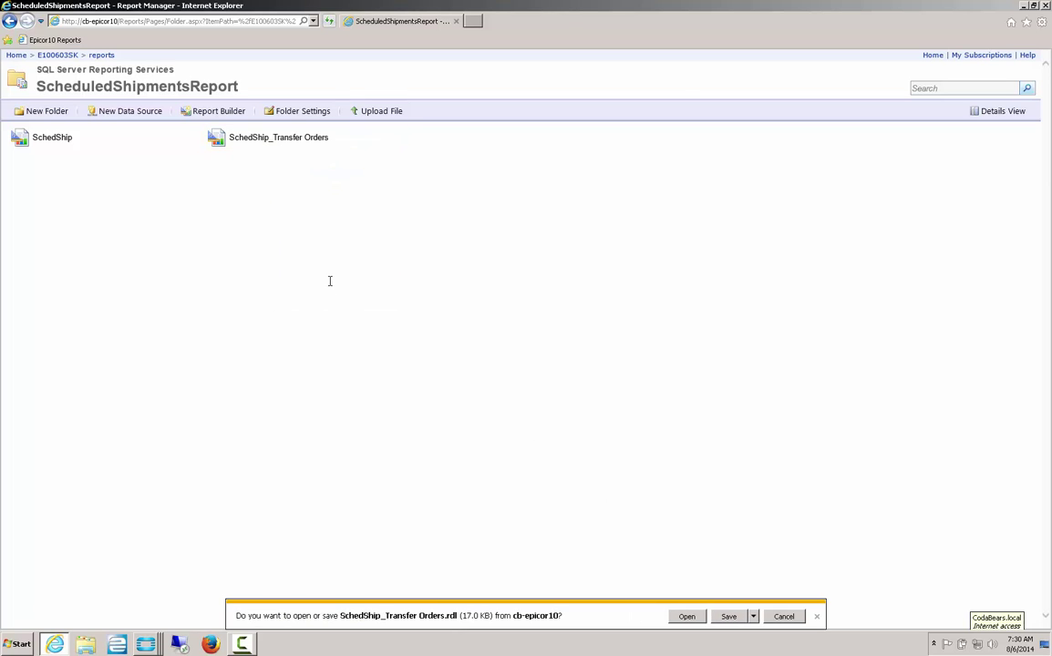
left_click(728, 617)
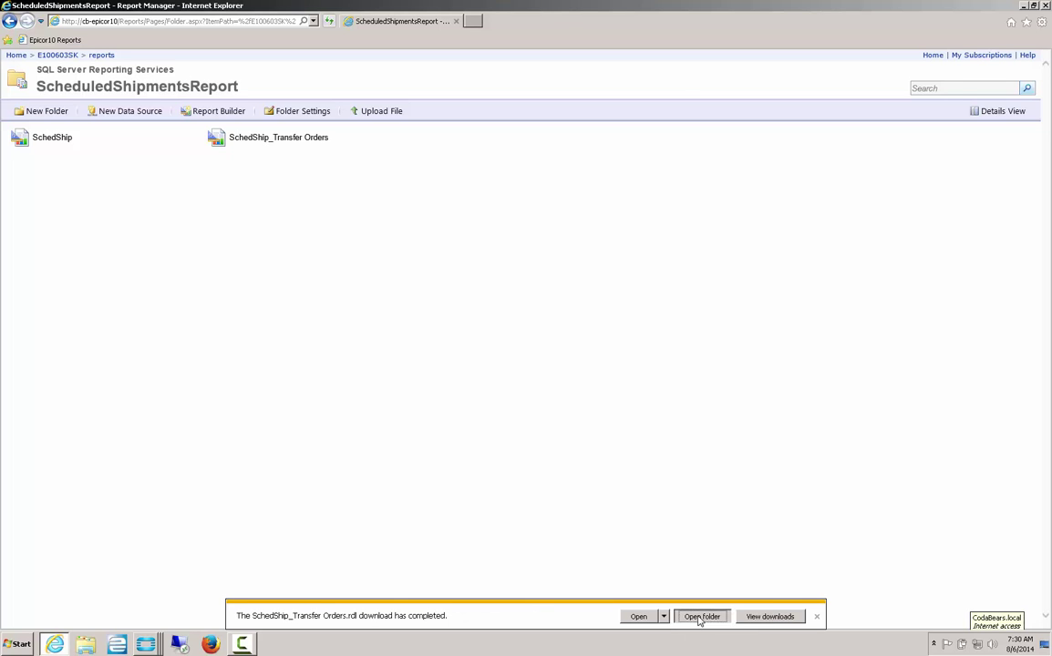
View the downloaded SchedShip.rdl in the Downloads folder and dismiss the browser's download notification.
left_click(698, 619)
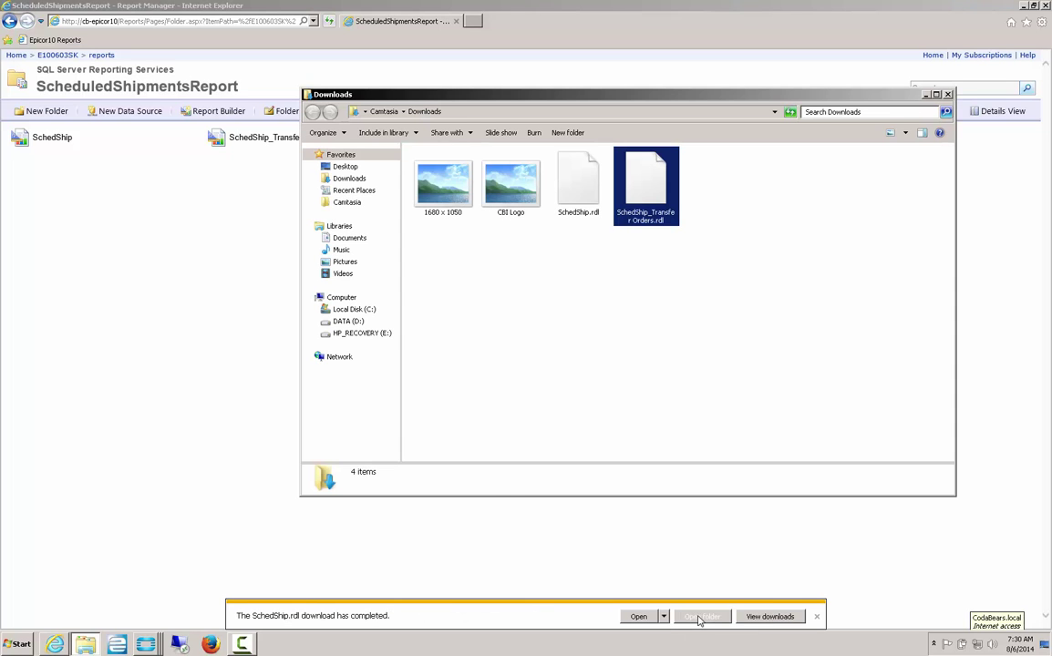
left_click(577, 215)
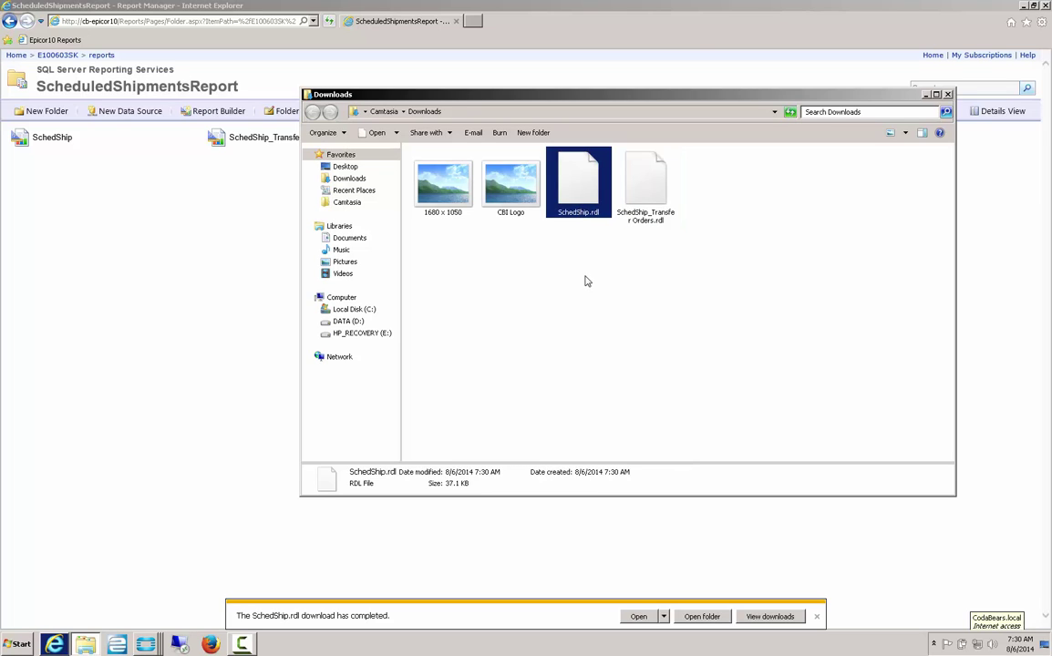
left_click(817, 617)
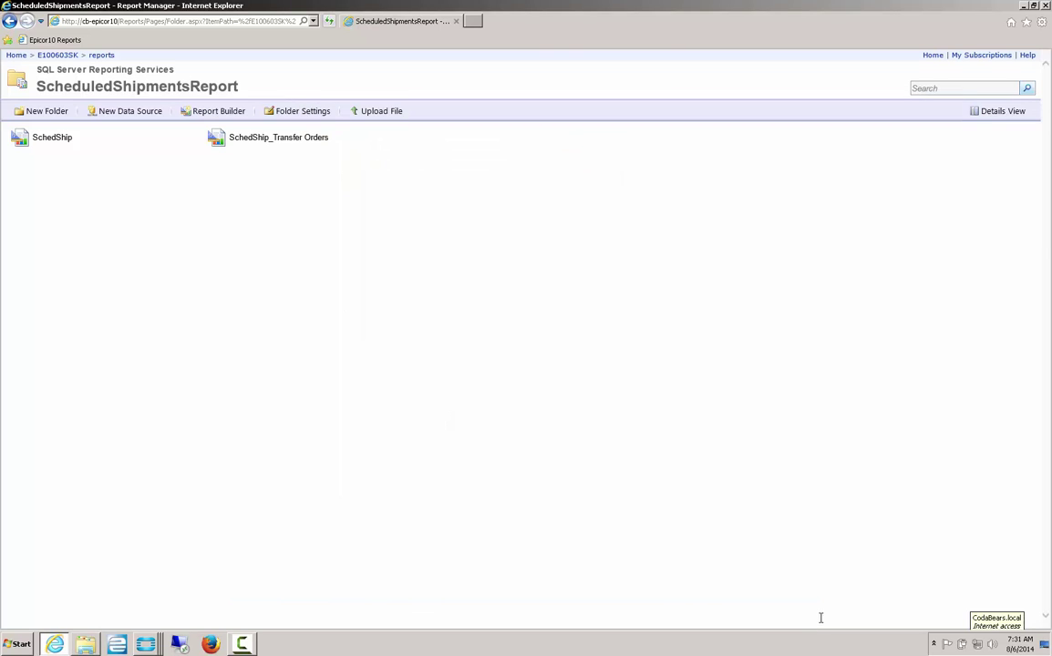
Go back to the E100603SK folder and create a new folder named LnL in it.
left_click(68, 56)
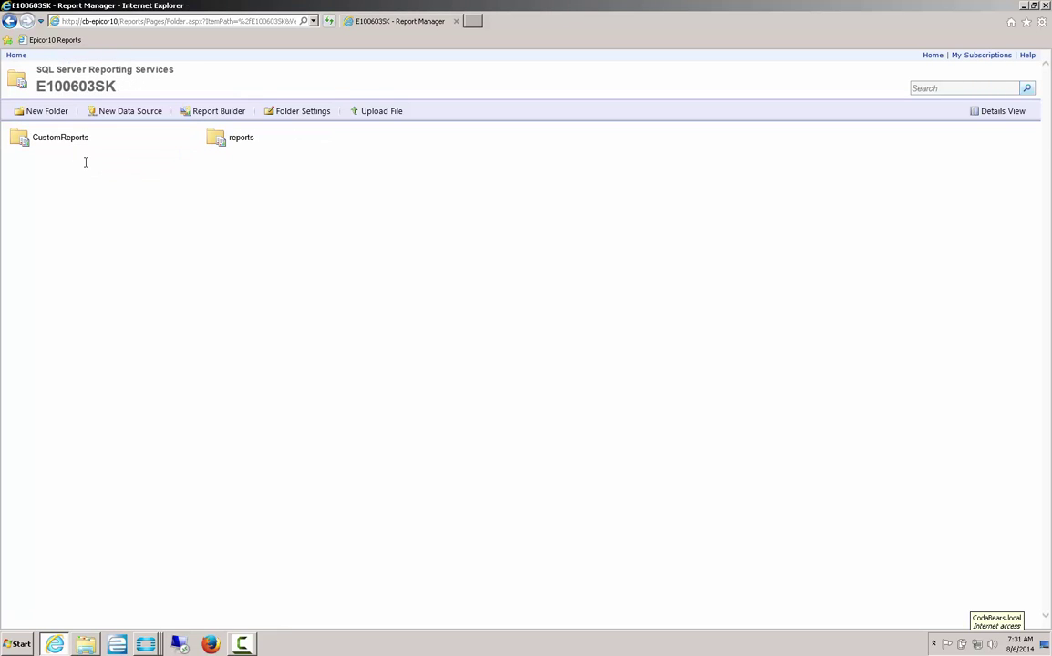
left_click(51, 113)
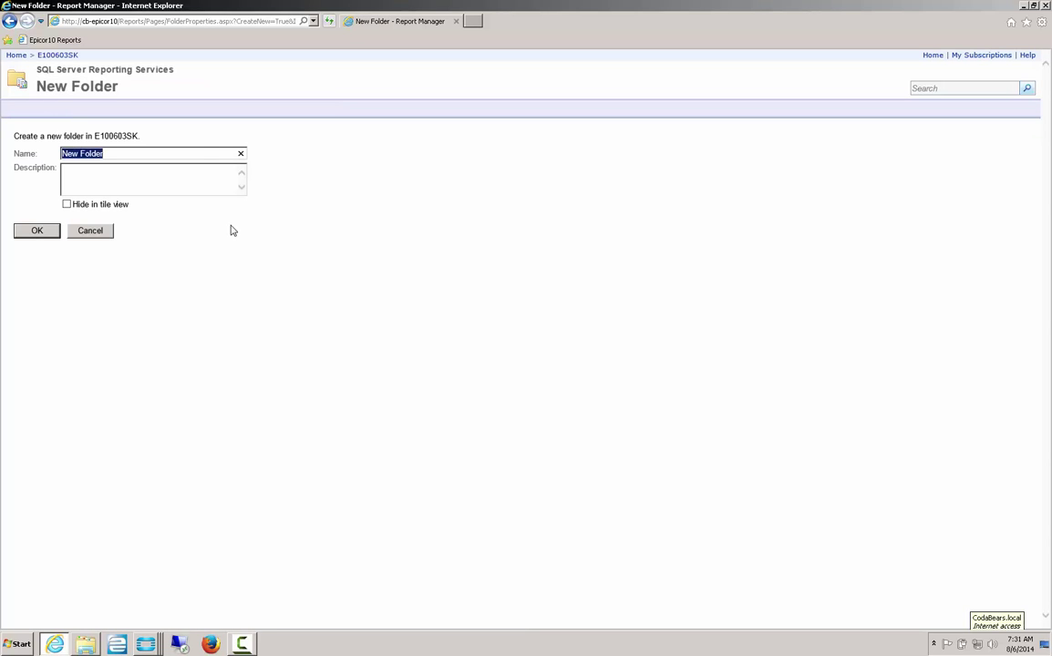
type("LNL")
type("nL")
left_click(37, 234)
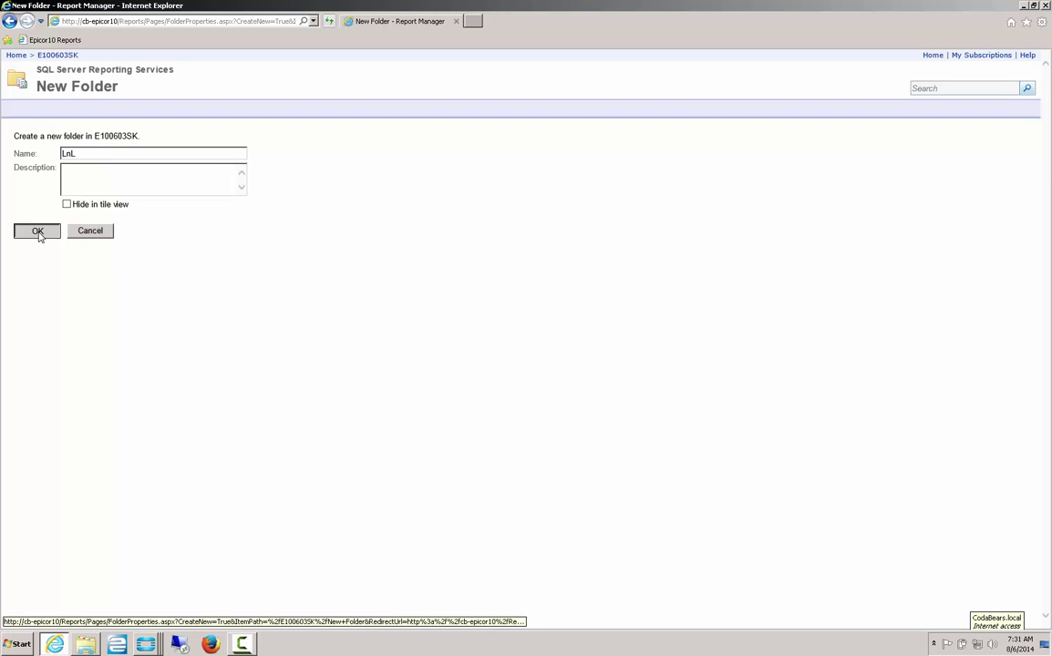
Open the LnL folder and create a subfolder named SchedShipments inside it.
left_click(229, 139)
left_click(46, 112)
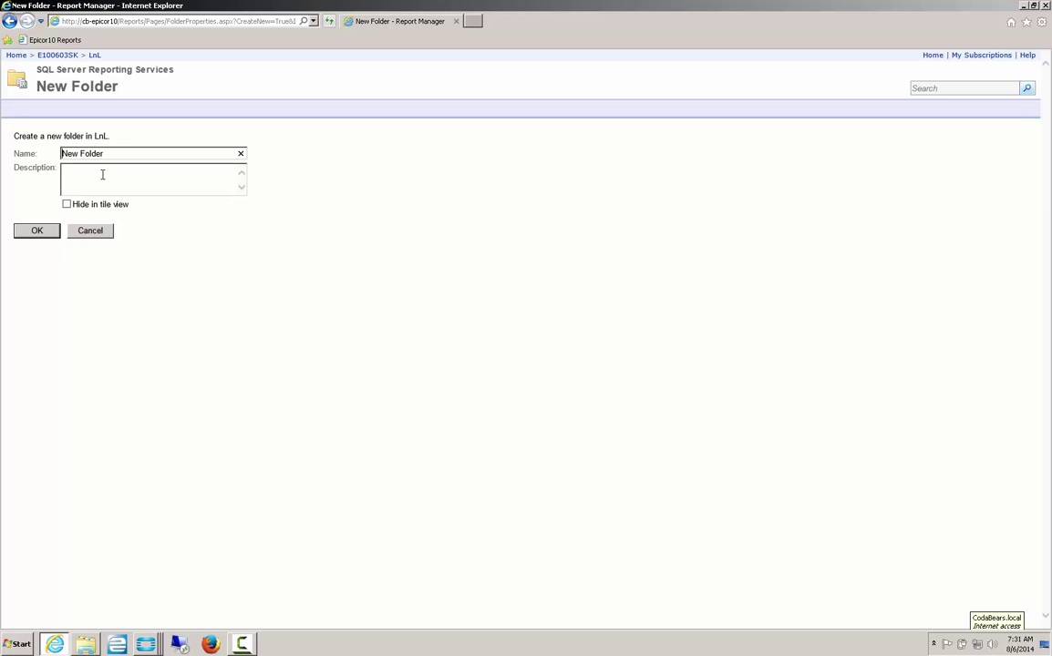
type("SchedShipments")
left_click(36, 231)
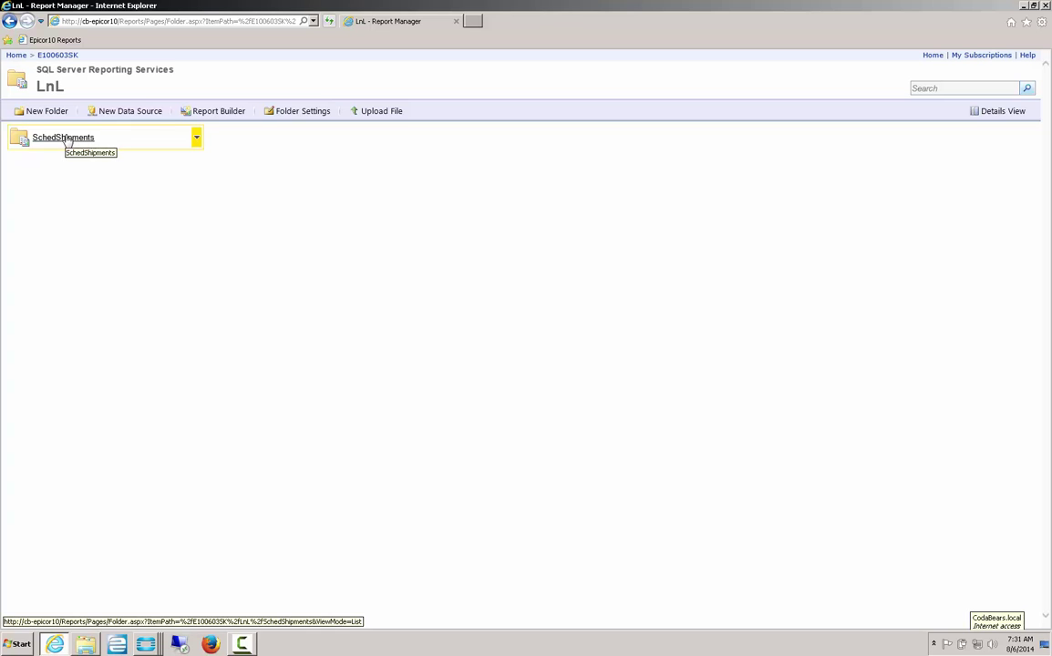
Open the SchedShipments folder and upload SchedShip.rdl from Downloads into it.
left_click(66, 138)
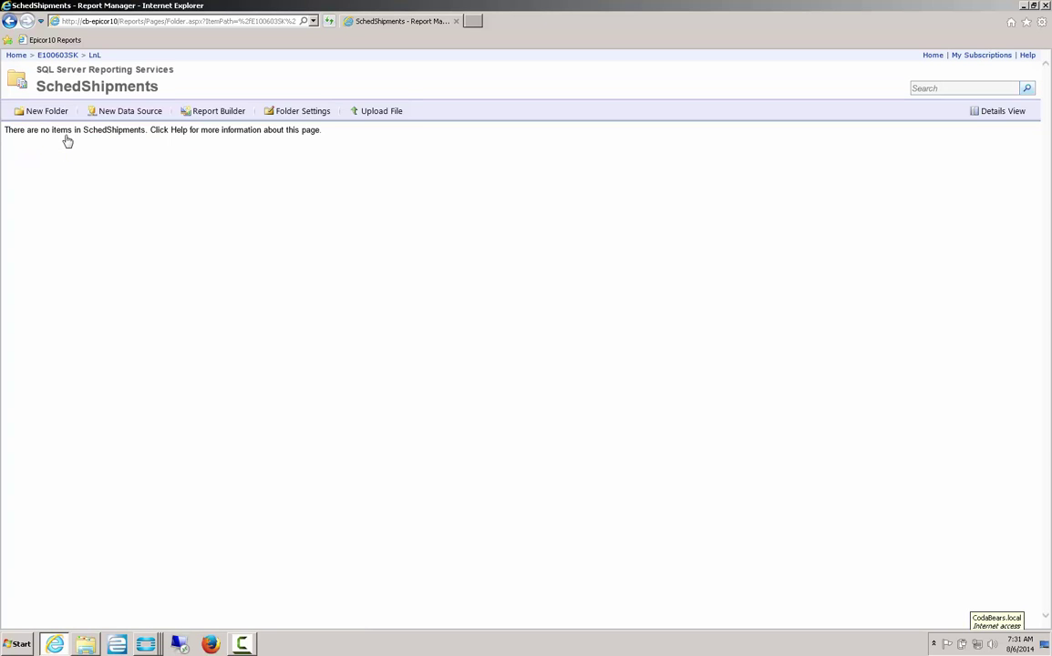
left_click(374, 113)
left_click(227, 154)
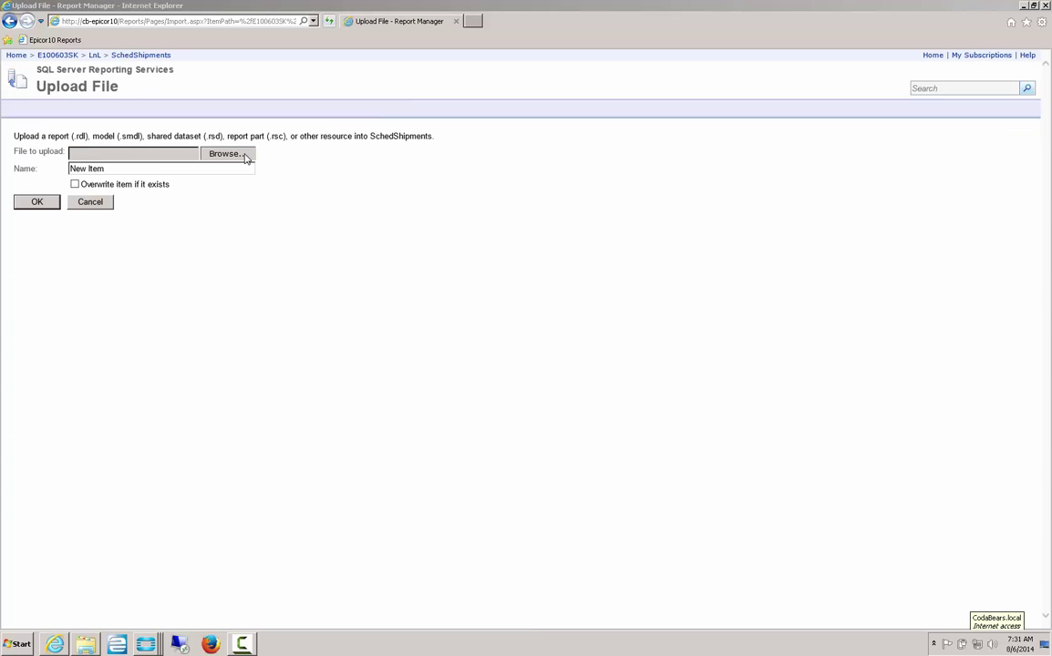
left_click(283, 110)
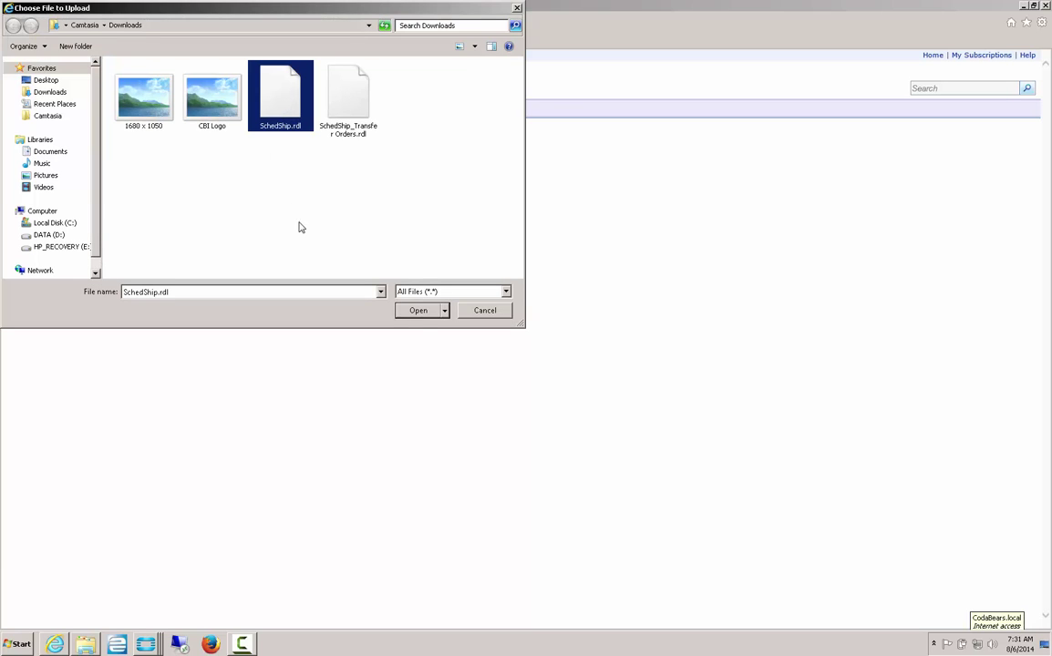
left_click(419, 309)
left_click(38, 203)
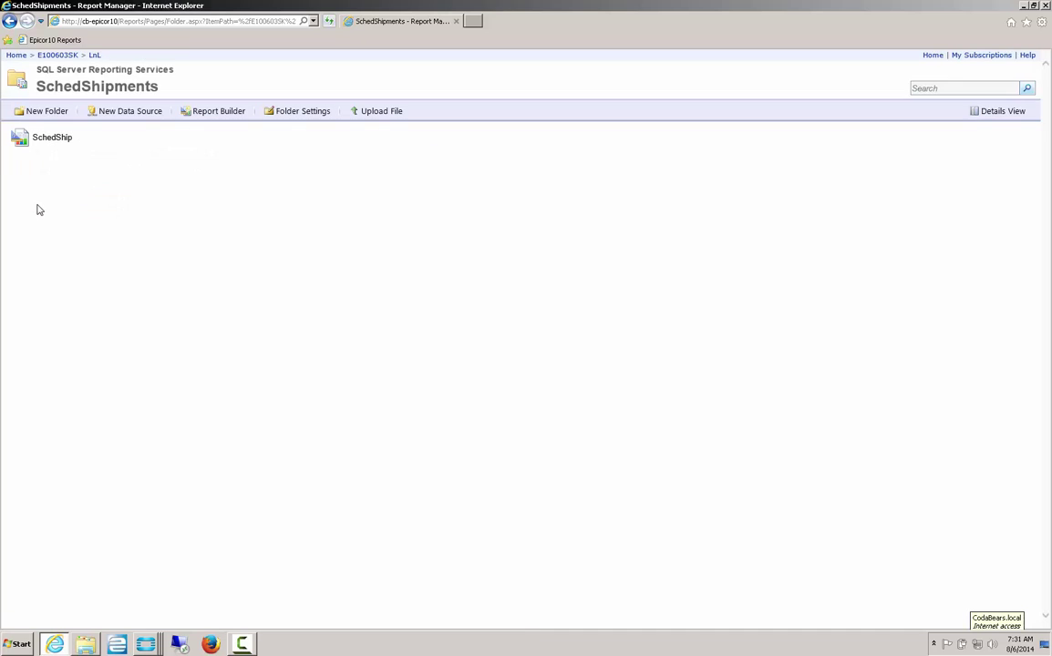
Upload SchedShip_Transfer Orders.rdl from Downloads to the SchedShipments folder.
left_click(370, 114)
left_click(236, 153)
left_click(349, 104)
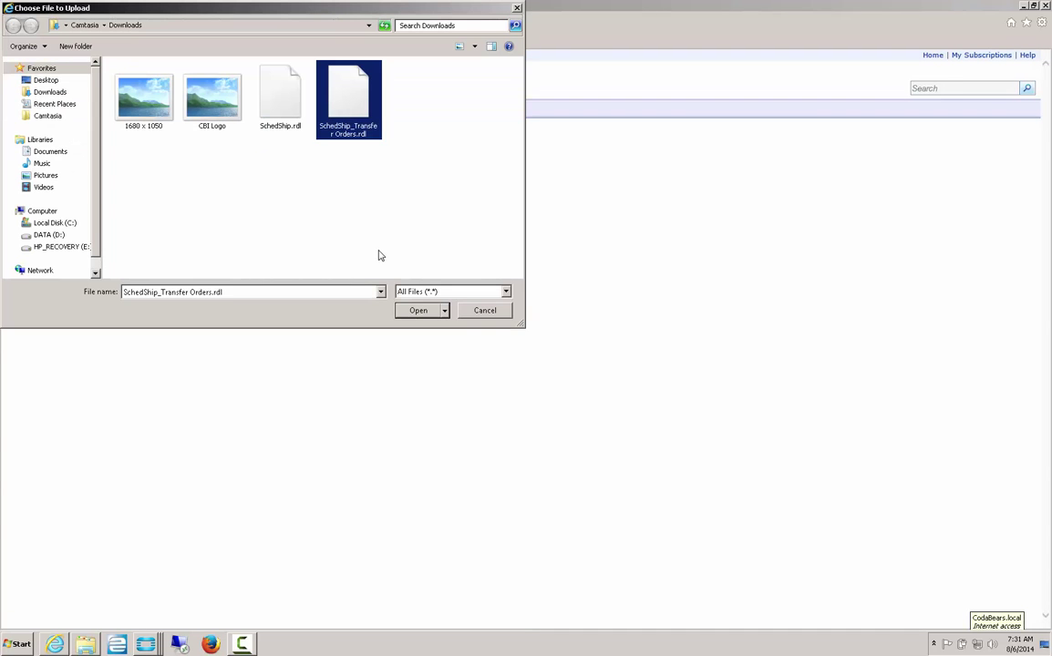
left_click(418, 311)
left_click(33, 203)
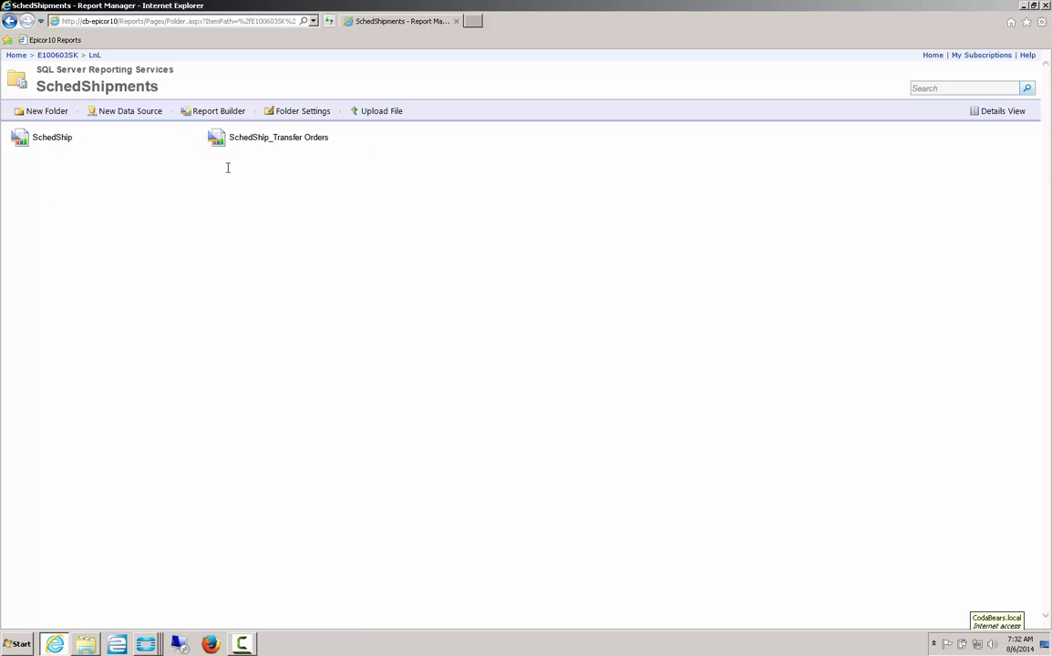
Open the uploaded SchedShip report for editing in Report Builder, allow the application to run, and maximize its window.
mouse_move(174, 144)
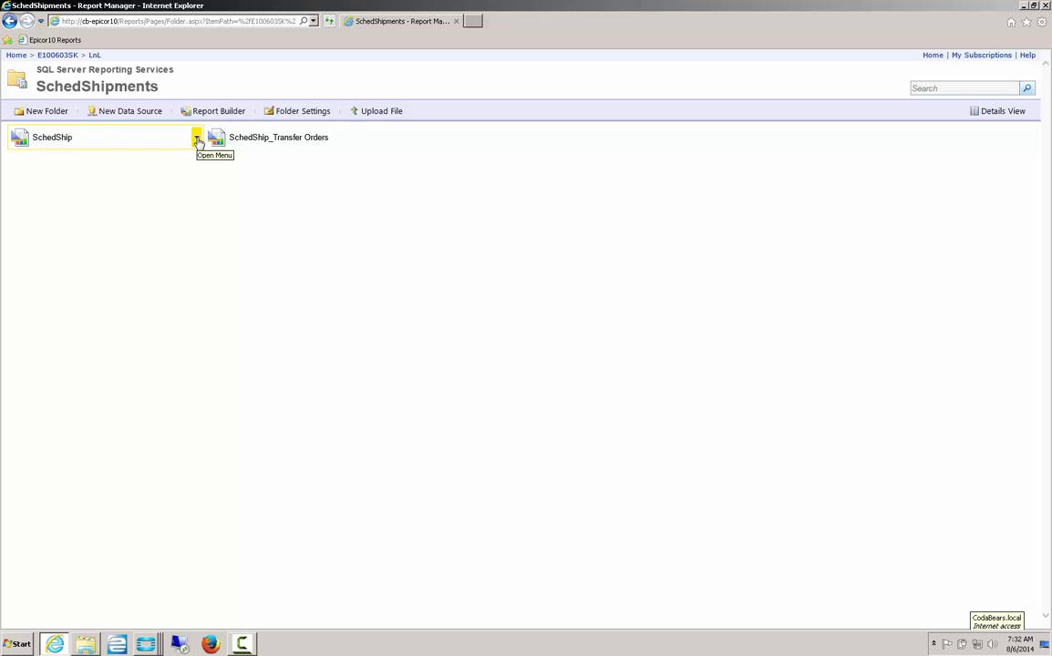
left_click(196, 139)
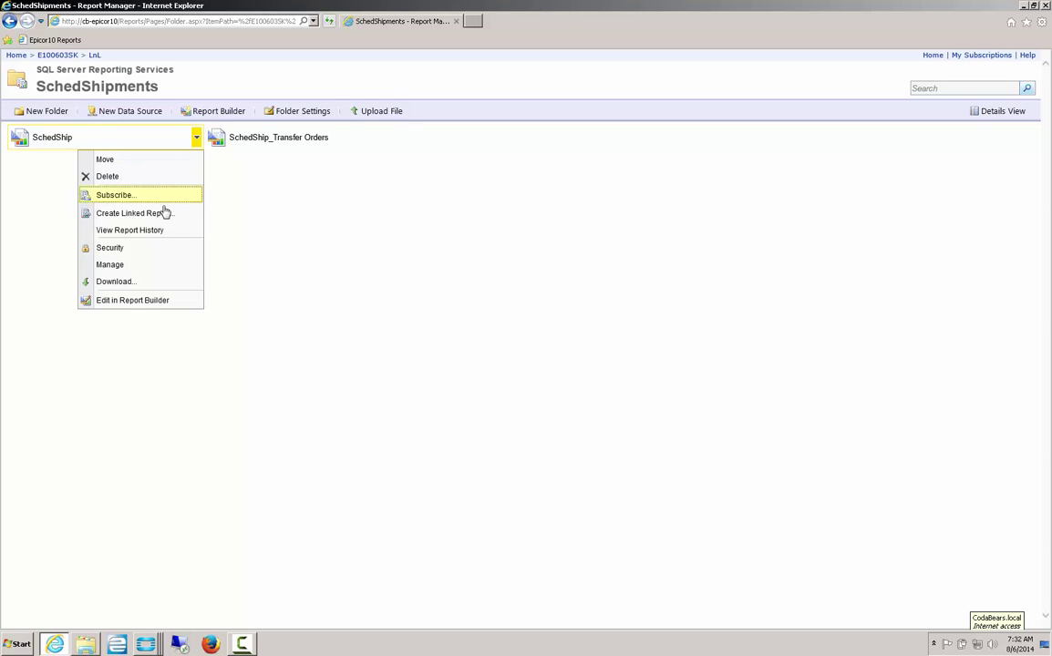
left_click(152, 305)
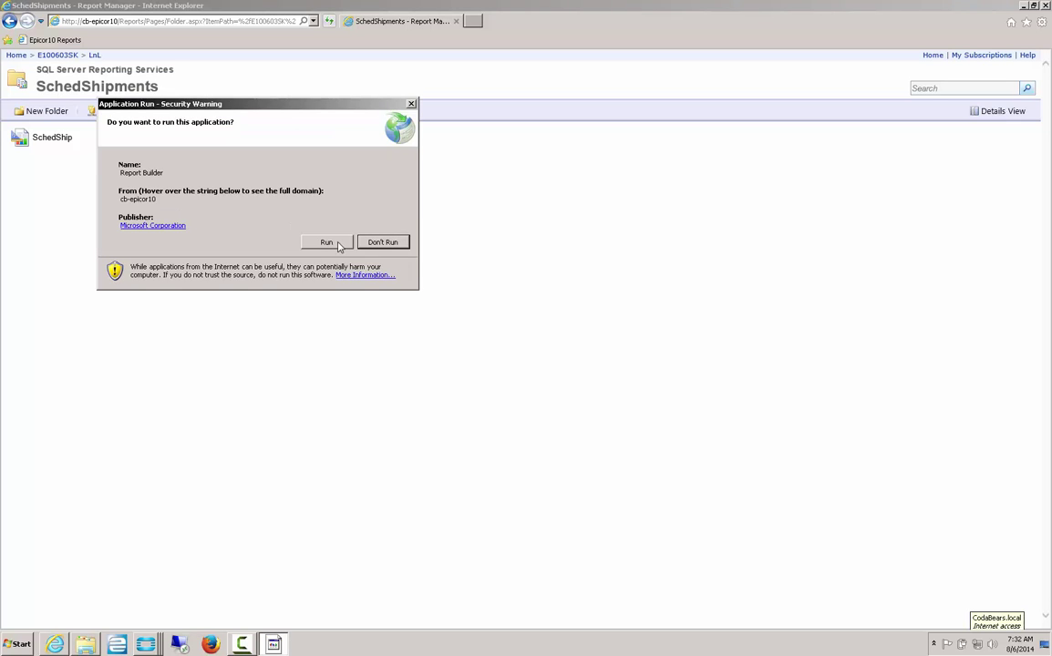
left_click(326, 243)
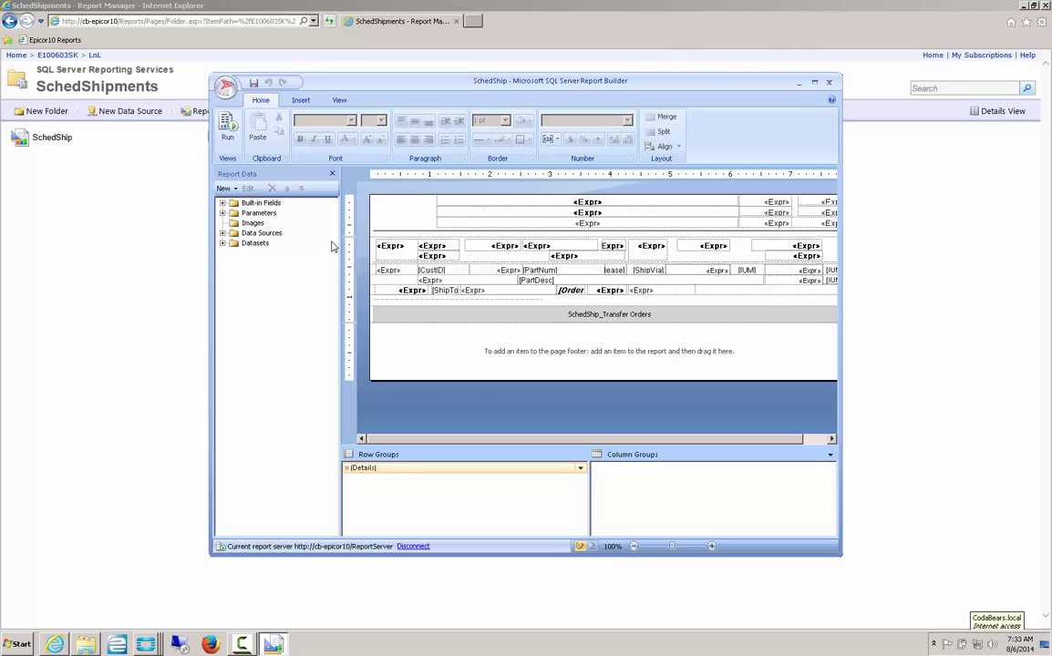
double_click(488, 82)
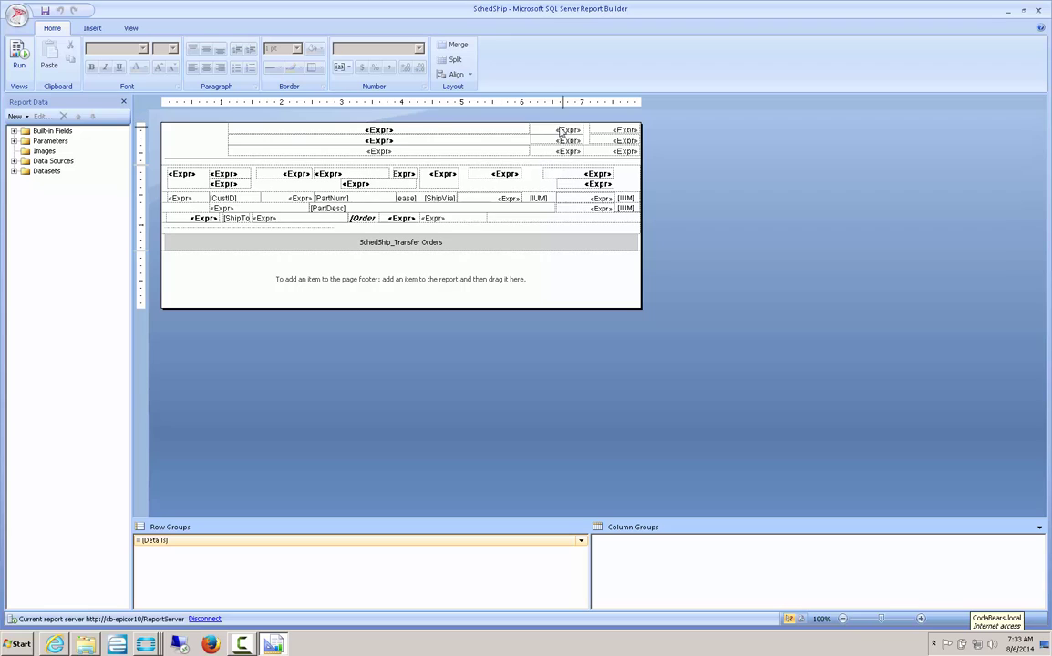
Select all the page header's text boxes and its line, and move them down about 1.2 inches.
left_click(261, 122)
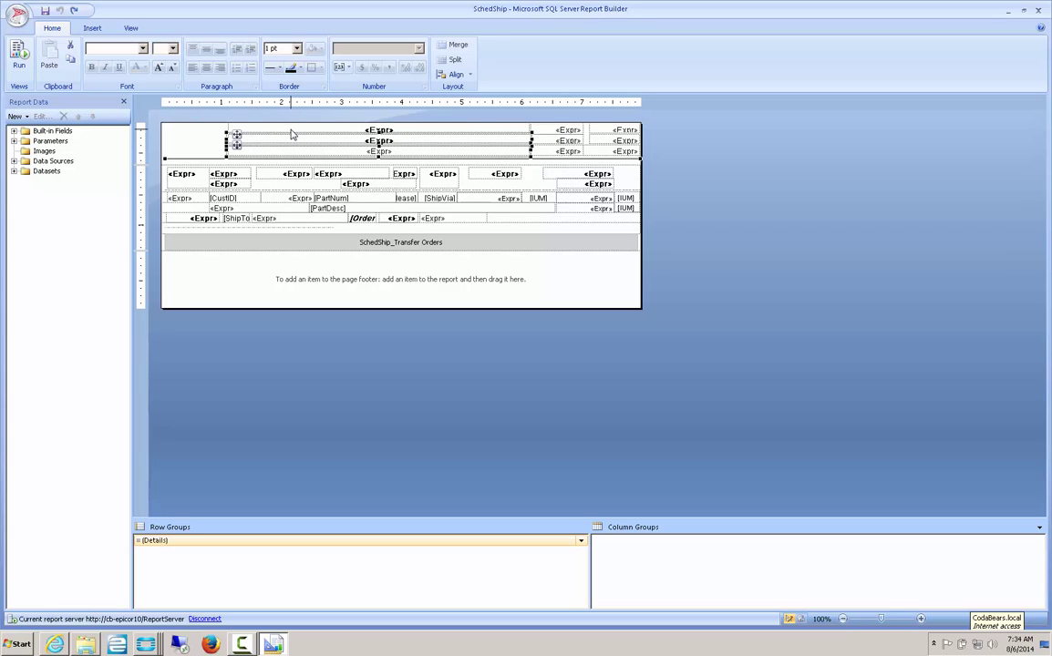
left_click(562, 141, "ctrl")
left_click(611, 147, "ctrl")
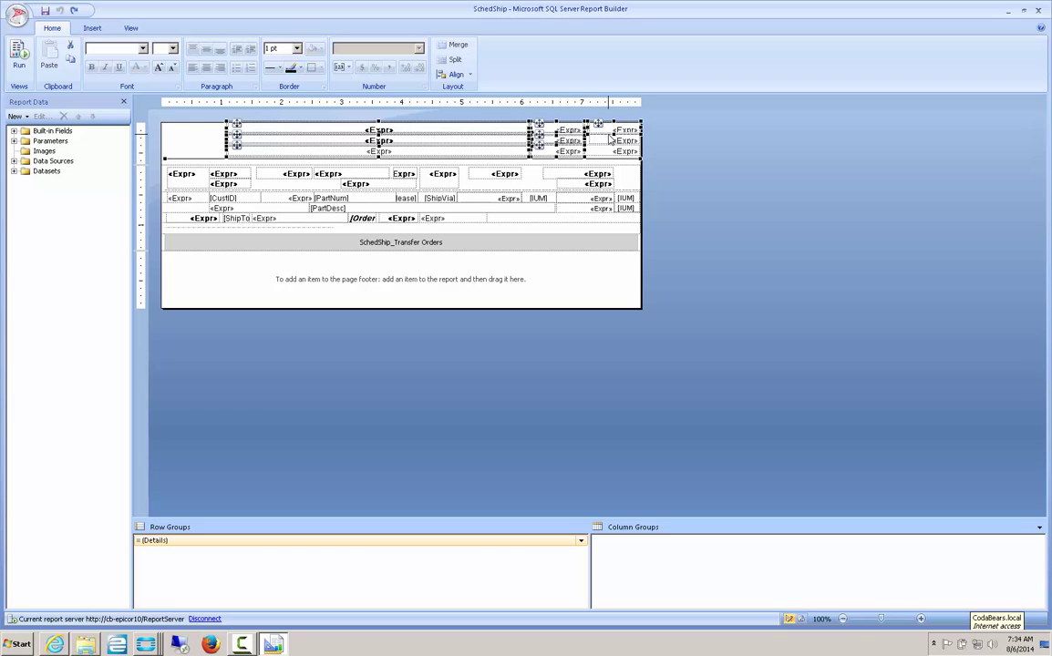
key("Down")
key("Down")
key("Down")
key("Down")
key("Down")
key("Down")
key("Down")
key("Down")
key("Down")
key("Down")
key("Down")
key("Down")
key("Down")
key("Down")
key("Down")
key("Down")
key("Down")
key("Down")
key("Down")
key("Down")
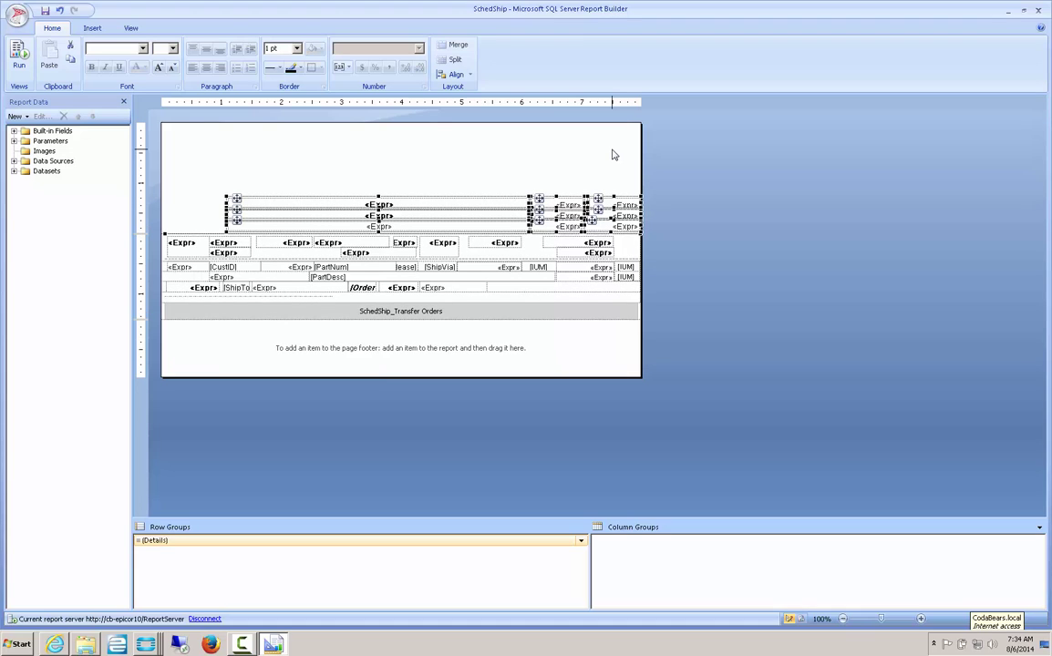
Add the CBI Logo JPEG from Downloads to the report's embedded images.
right_click(50, 153)
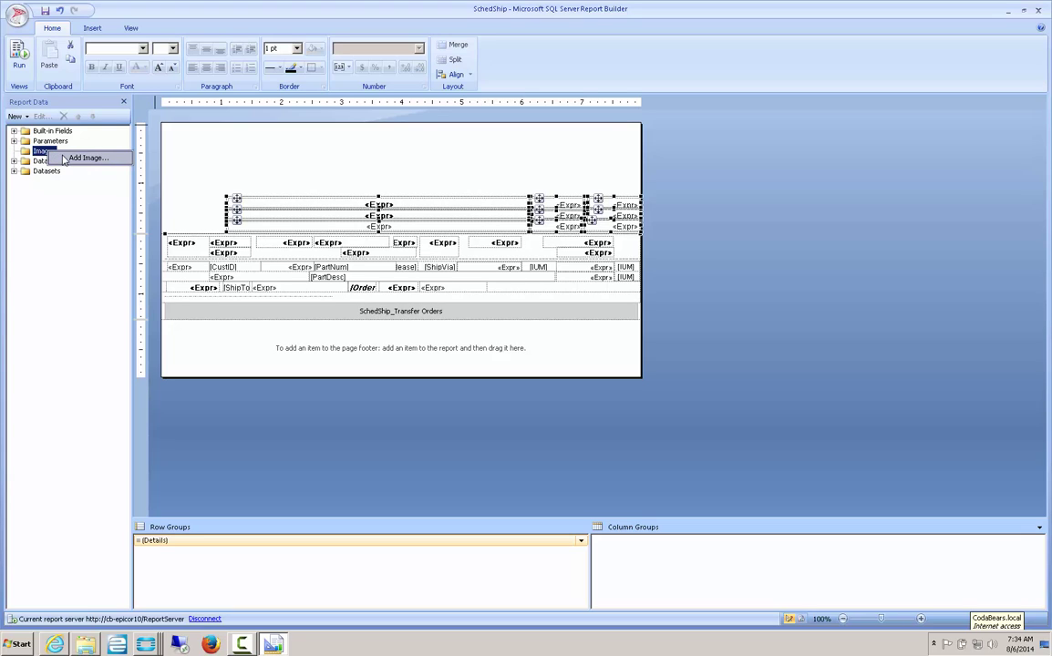
left_click(66, 159)
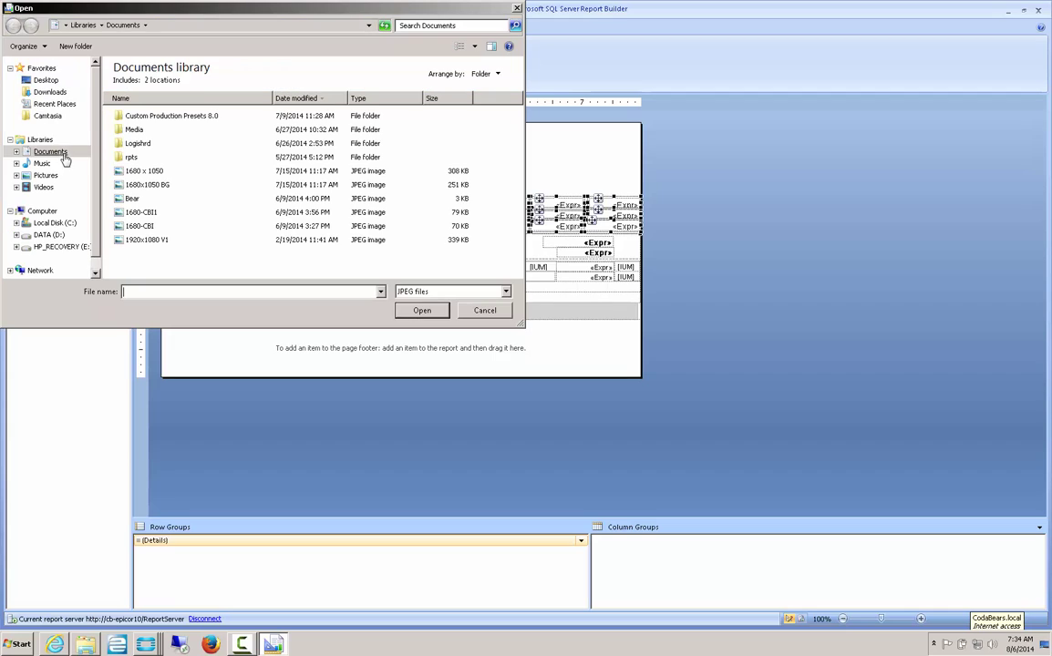
left_click(50, 92)
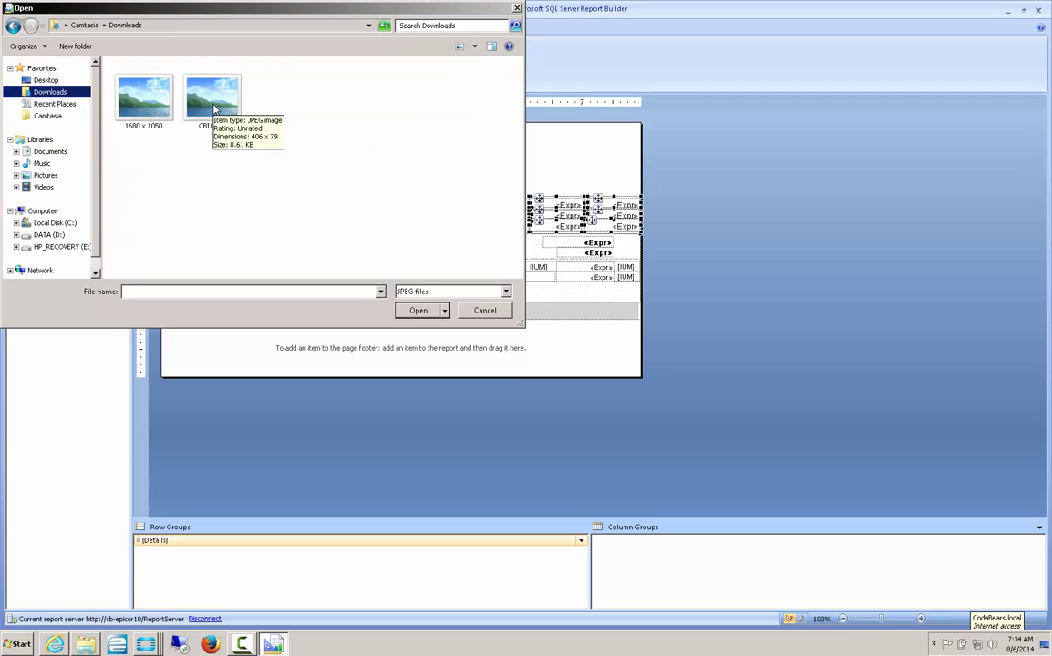
double_click(215, 109)
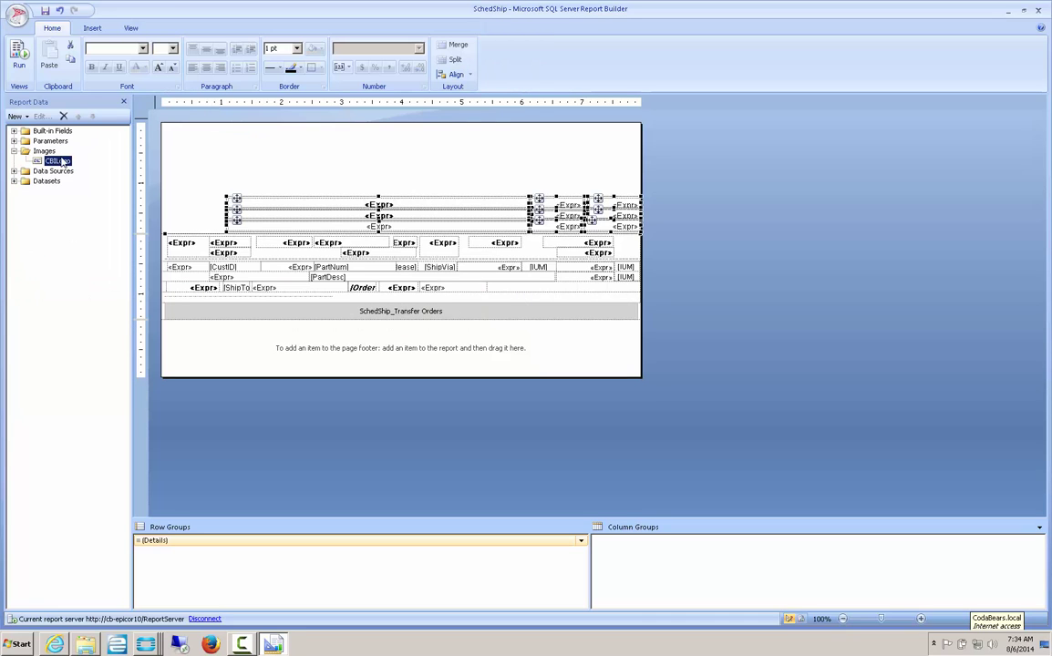
Place the CBILogo image in the upper-left area of the page header and give it the tooltip CBI Logo.
left_click_drag(73, 161, 200, 144)
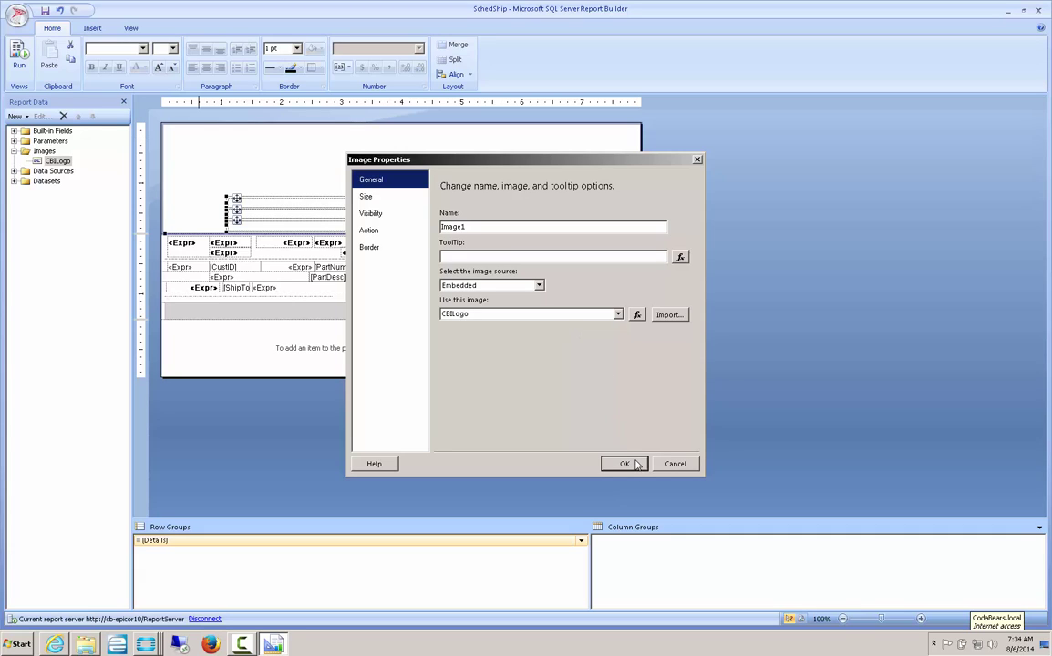
left_click(555, 256)
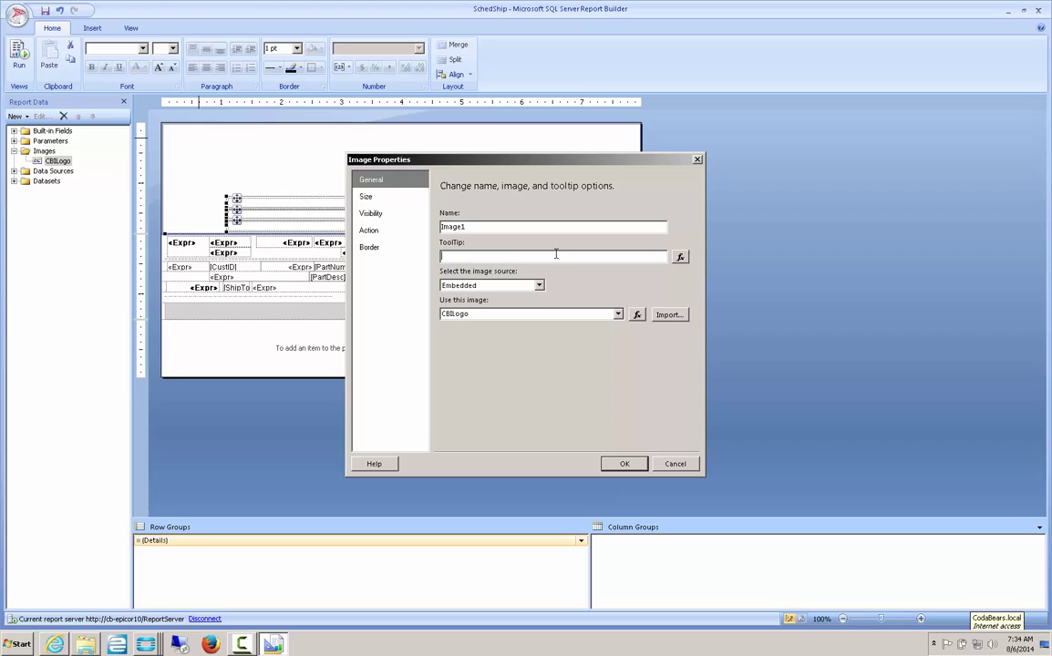
type("CBI Logo")
left_click(624, 463)
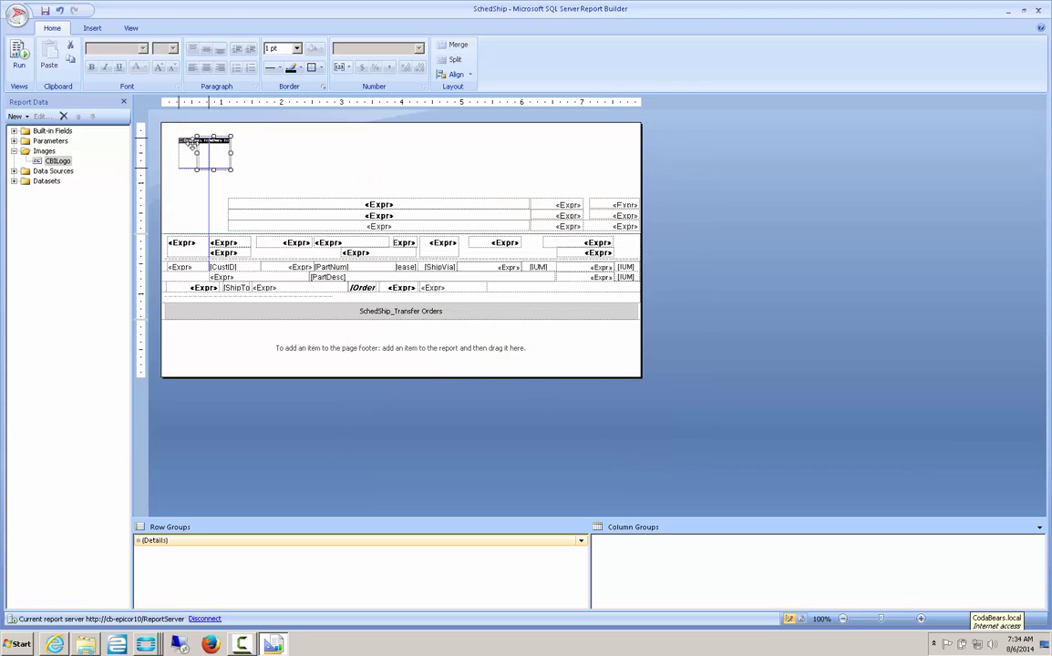
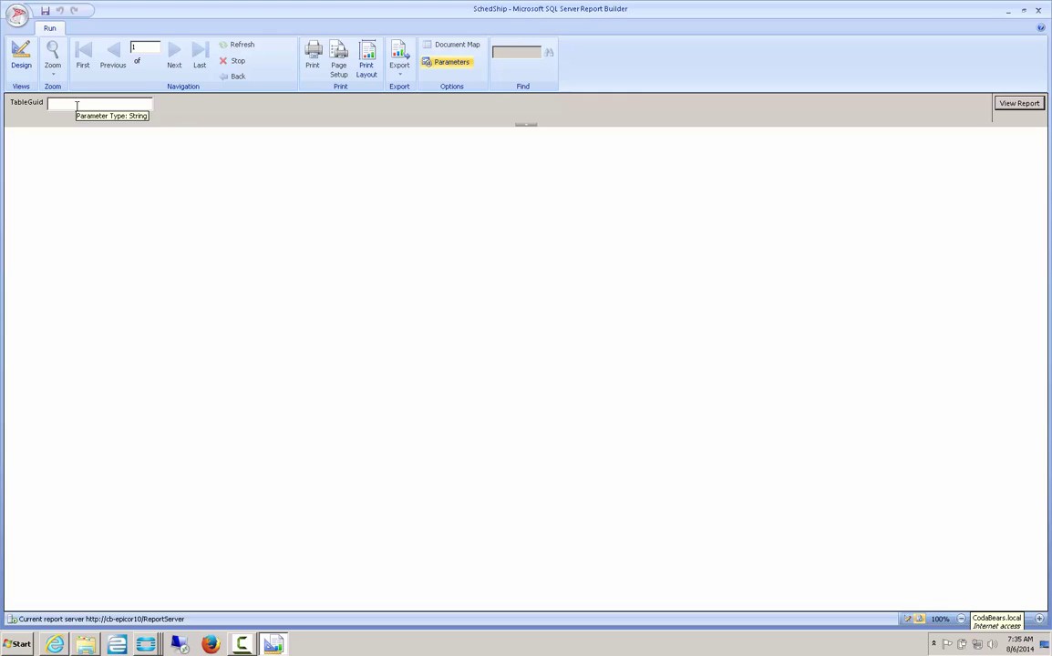
Switch to Epicor and open the Business Activity Query designer under System Management's Business Activity Queries.
left_click(76, 106)
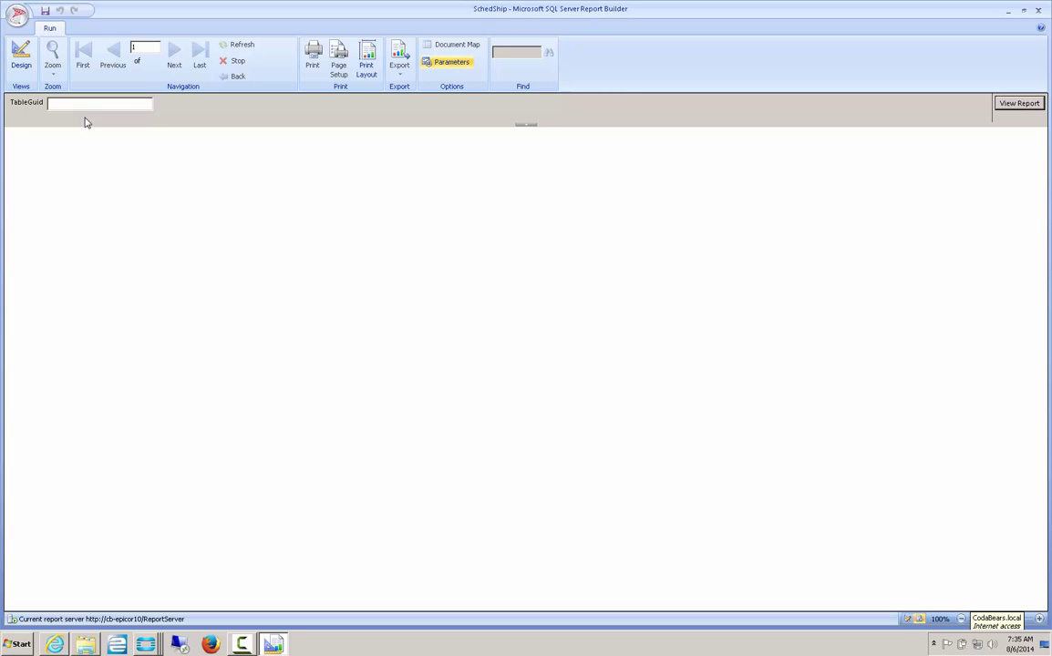
mouse_move(147, 647)
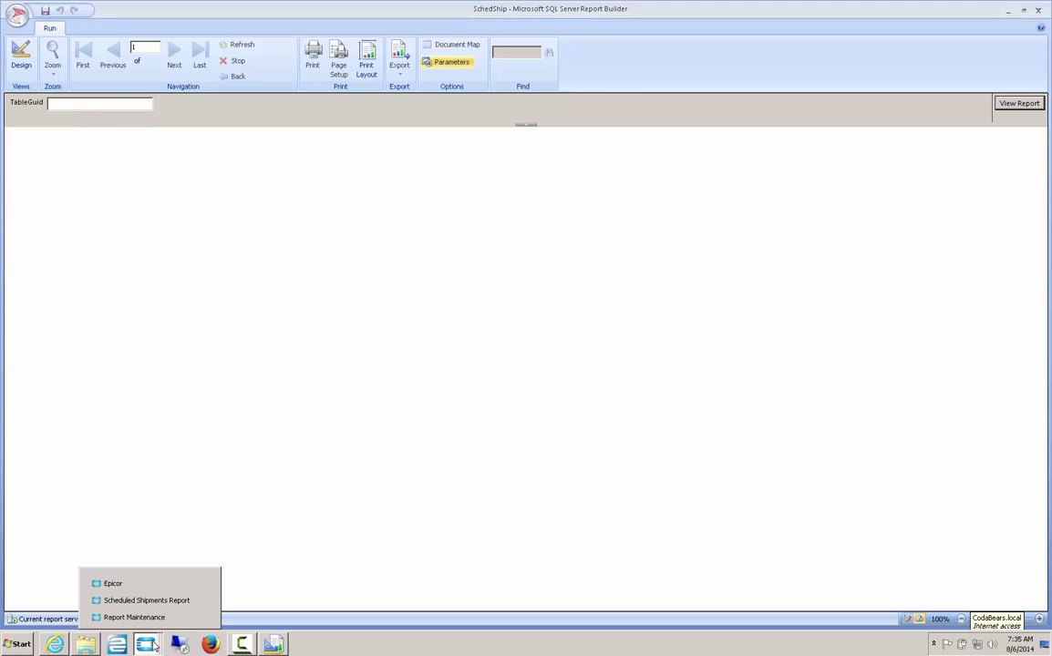
left_click(139, 585)
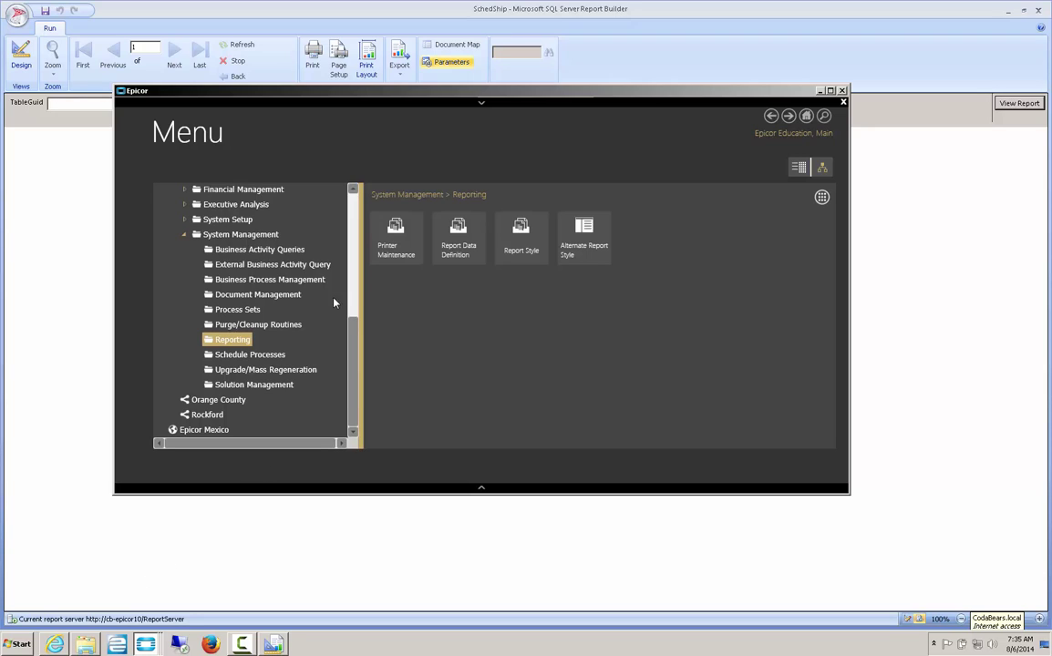
left_click(295, 257)
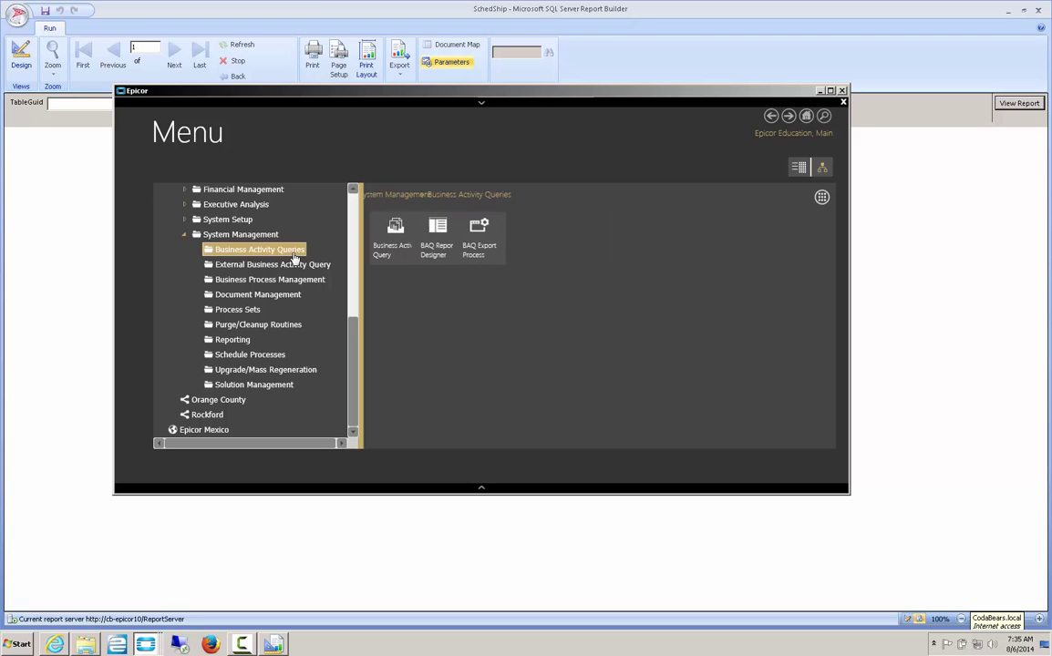
left_click(396, 233)
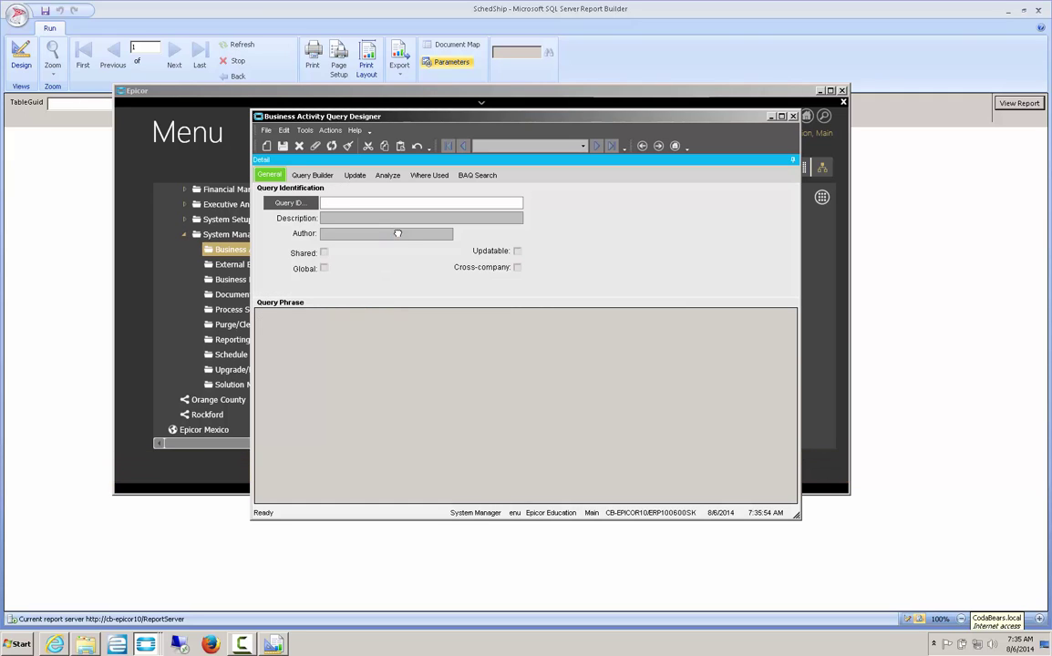
Search for queries whose ID starts with f and load the shared query described as ReportHistory.
left_click(290, 202)
left_click(496, 104)
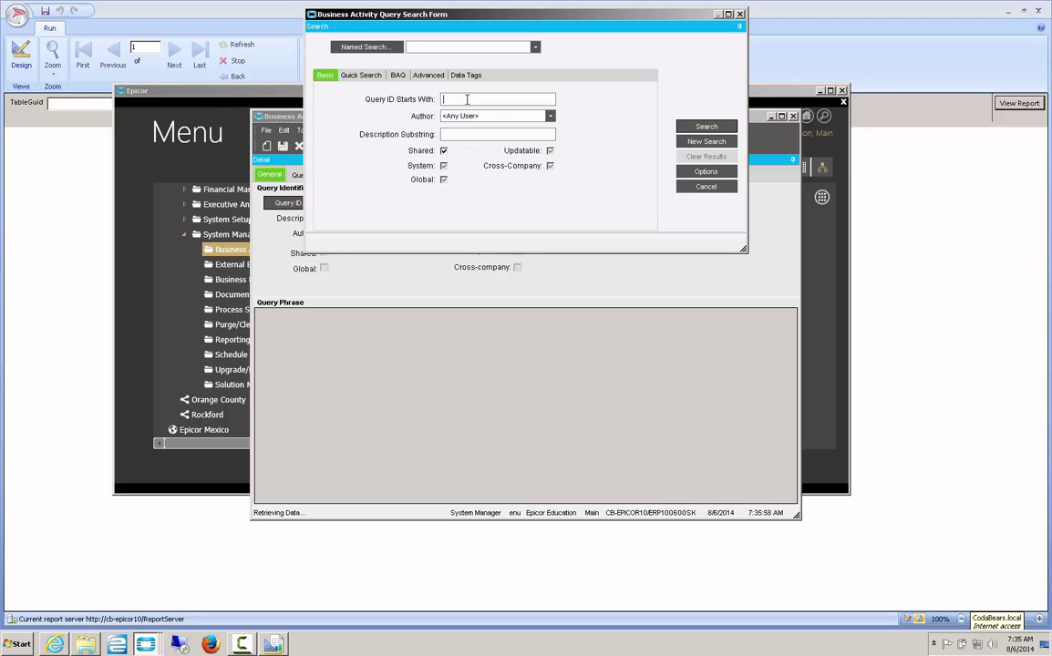
type("t")
left_click(706, 126)
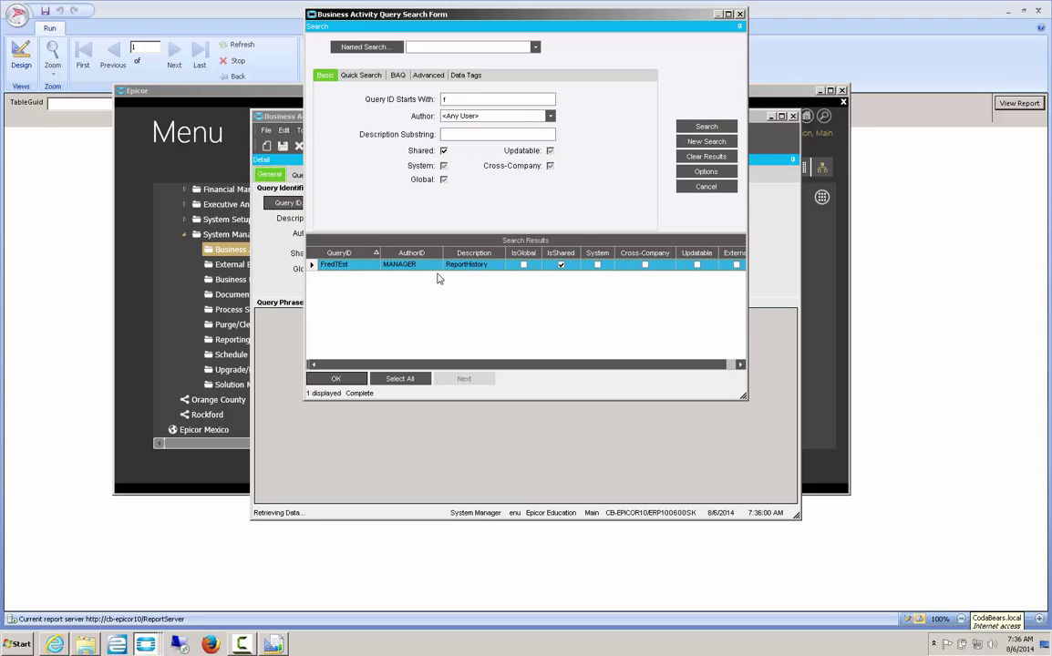
left_click(336, 378)
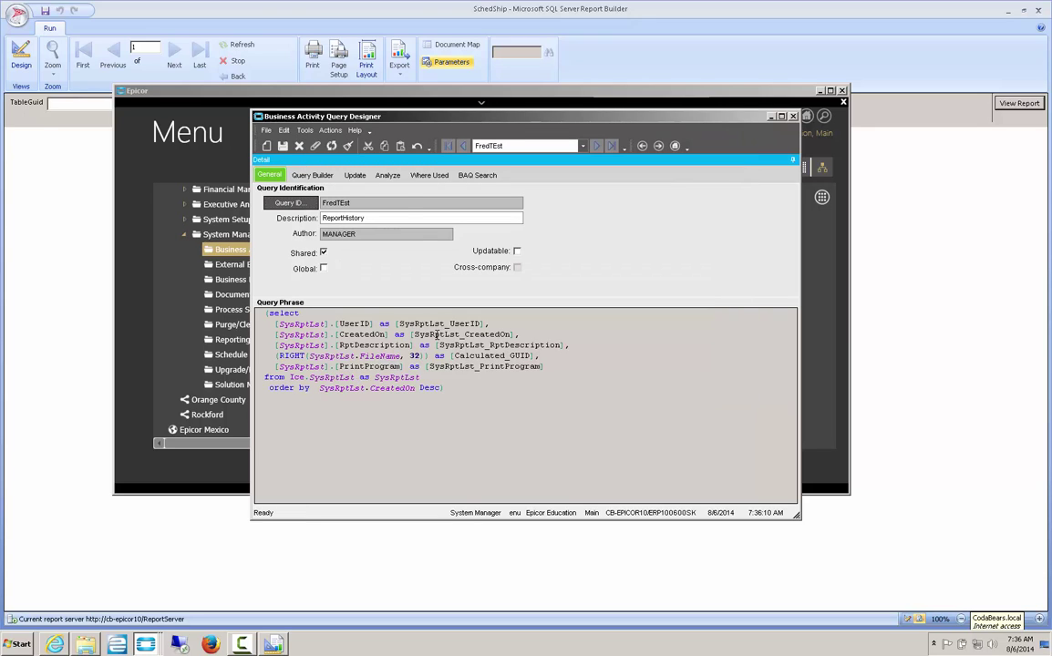
Test the ReportHistory query, widen the results' Description column and copy the GUID of the first Scheduled Shipments row.
left_click(387, 175)
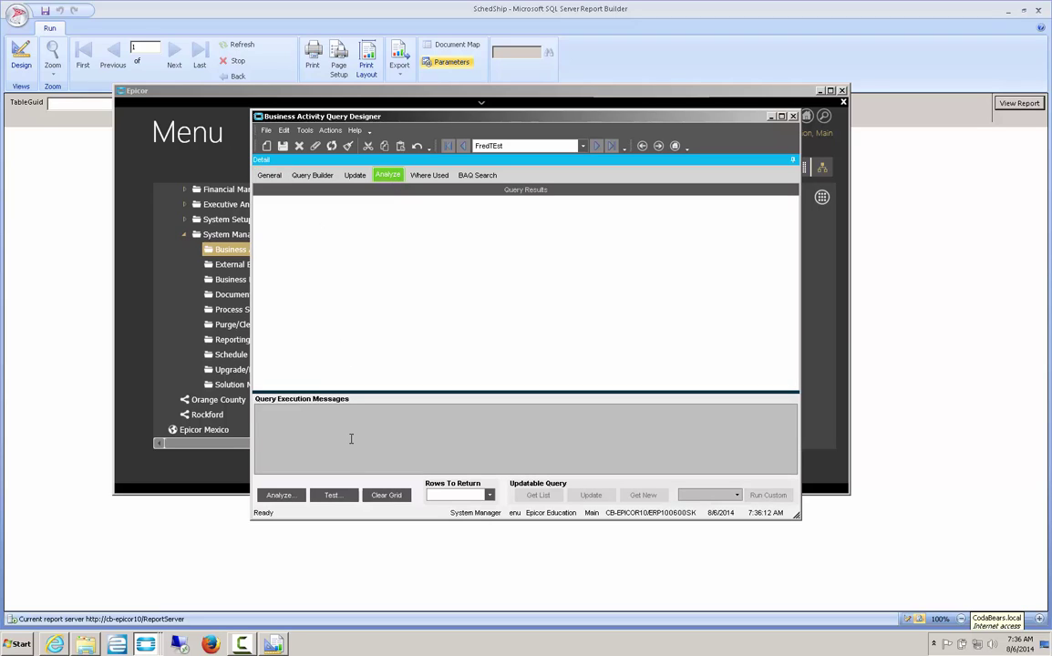
left_click(333, 495)
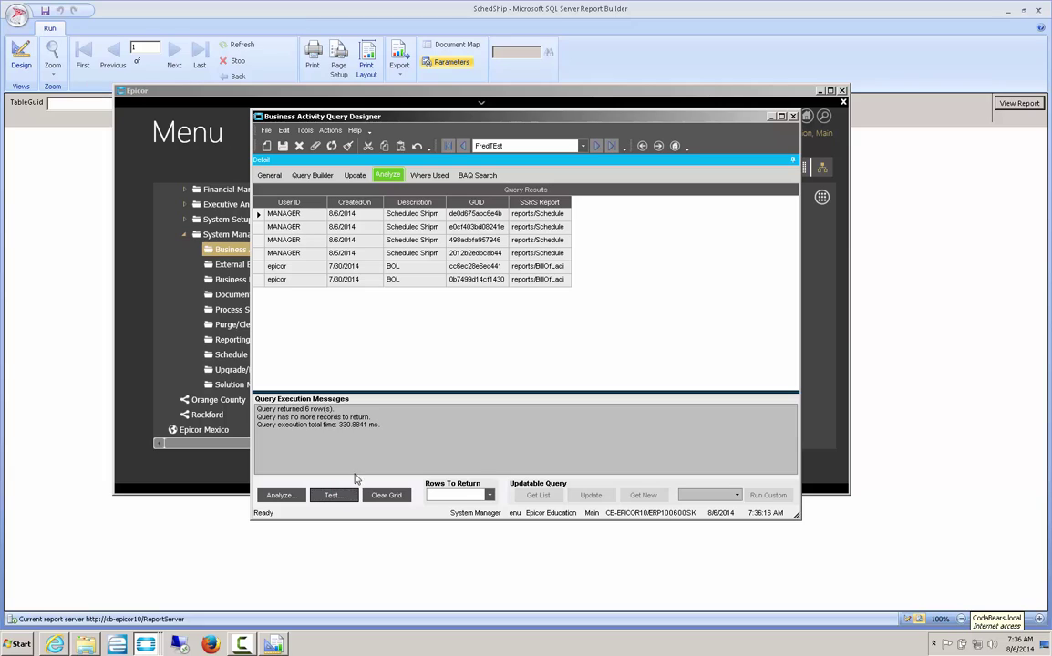
left_click_drag(445, 202, 463, 202)
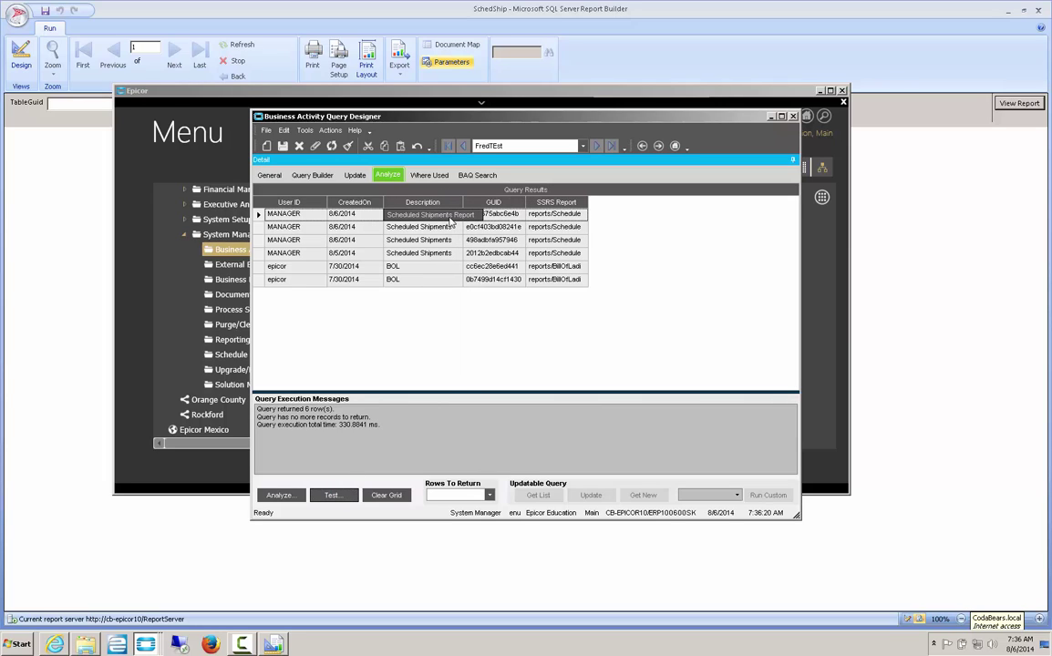
left_click(517, 216)
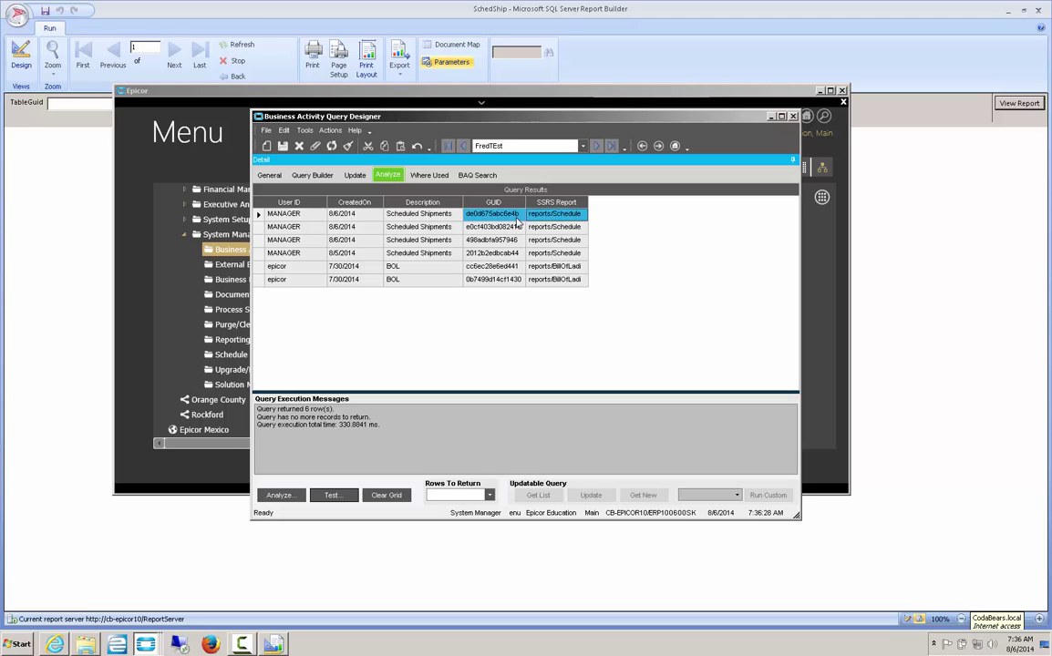
left_click(517, 215)
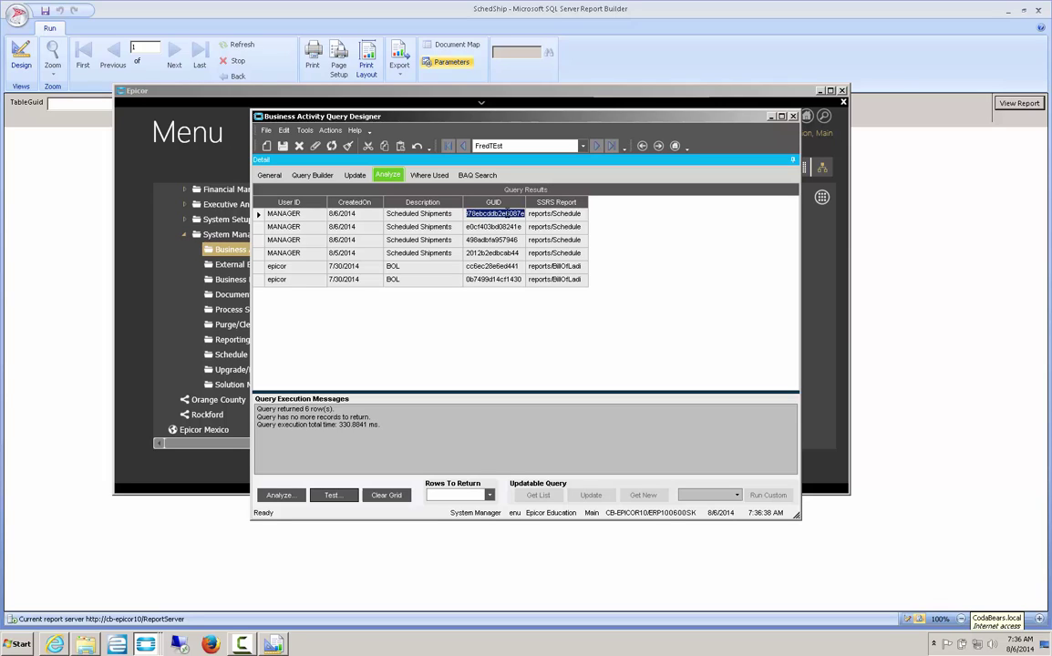
Switch to Report Builder, paste the copied GUID as the TableGuid parameter and view the report.
left_click(249, 578)
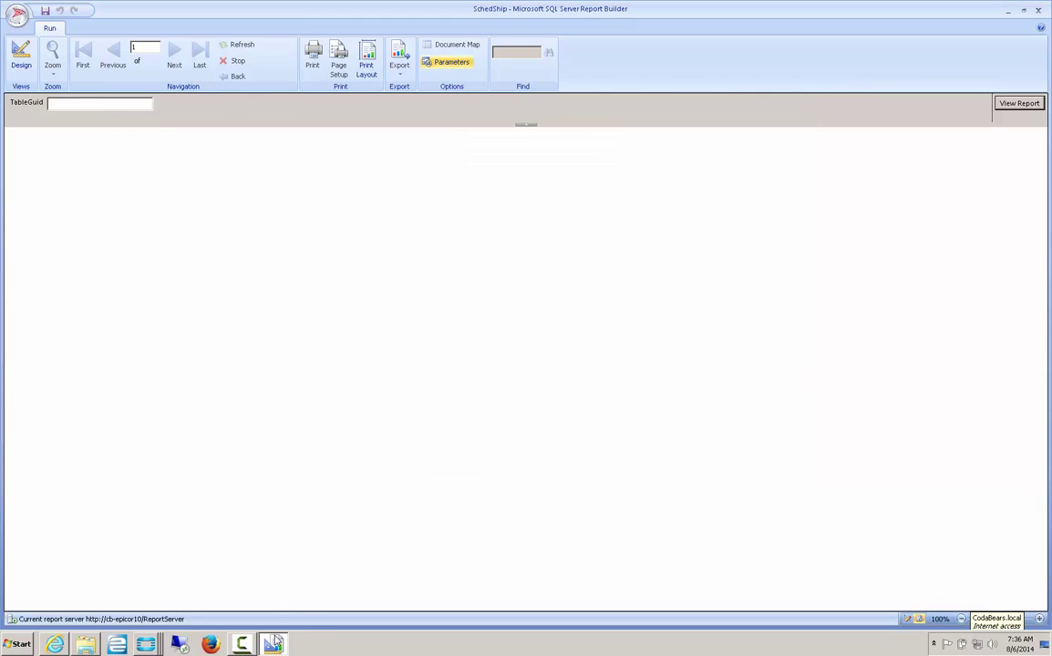
left_click(102, 104)
key("ctrl+v")
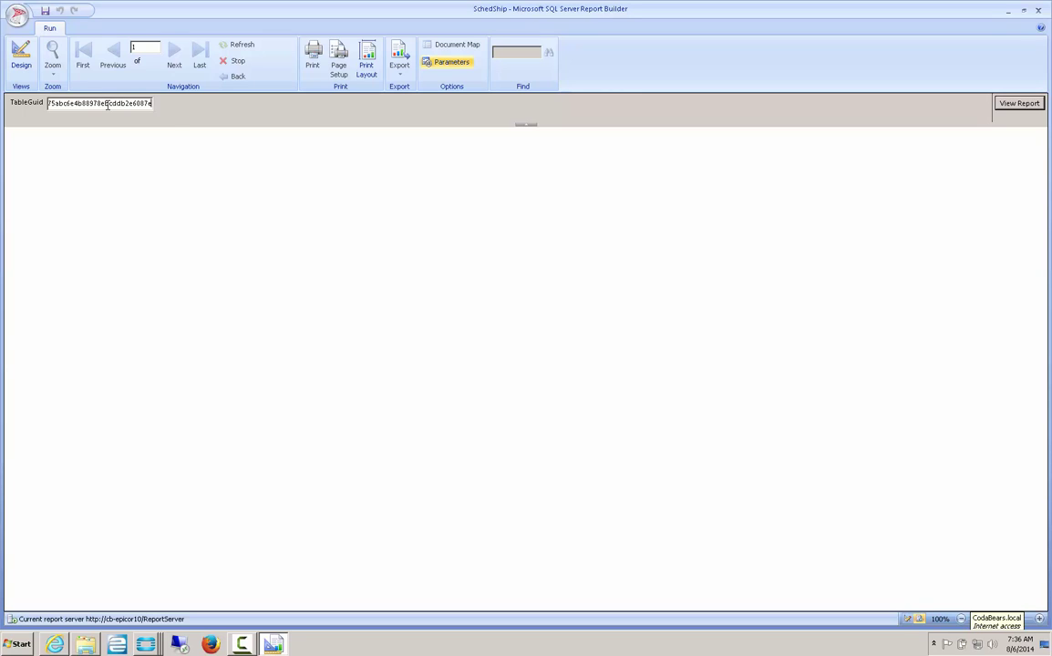
left_click(1017, 104)
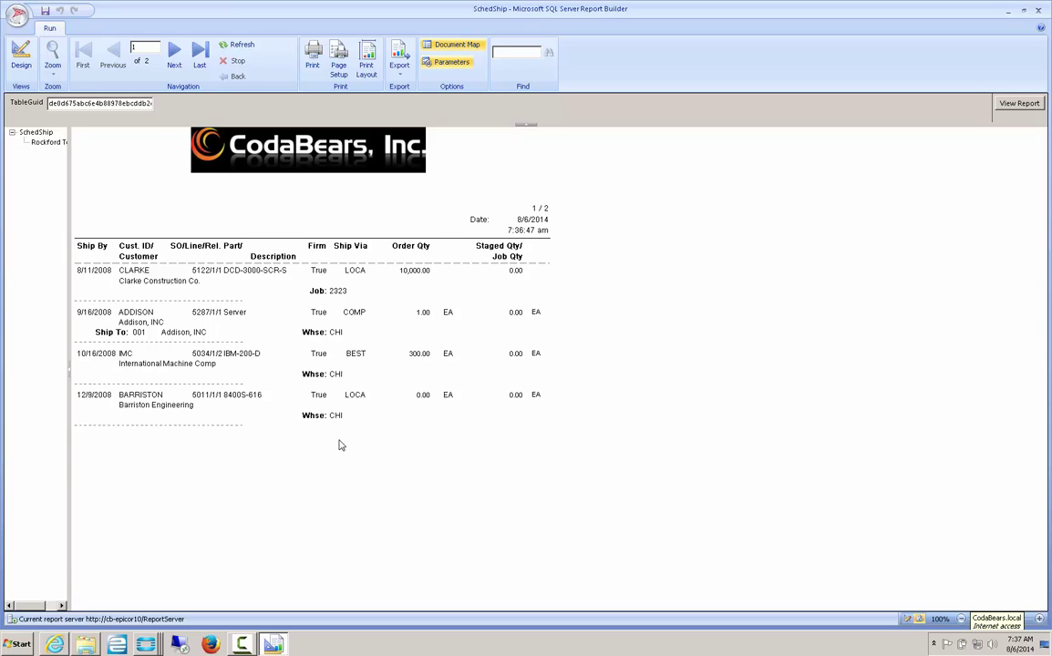
In the report design, specify the copied GUID as the TableGuid parameter's default value and run the report again.
left_click(21, 55)
left_click(14, 142)
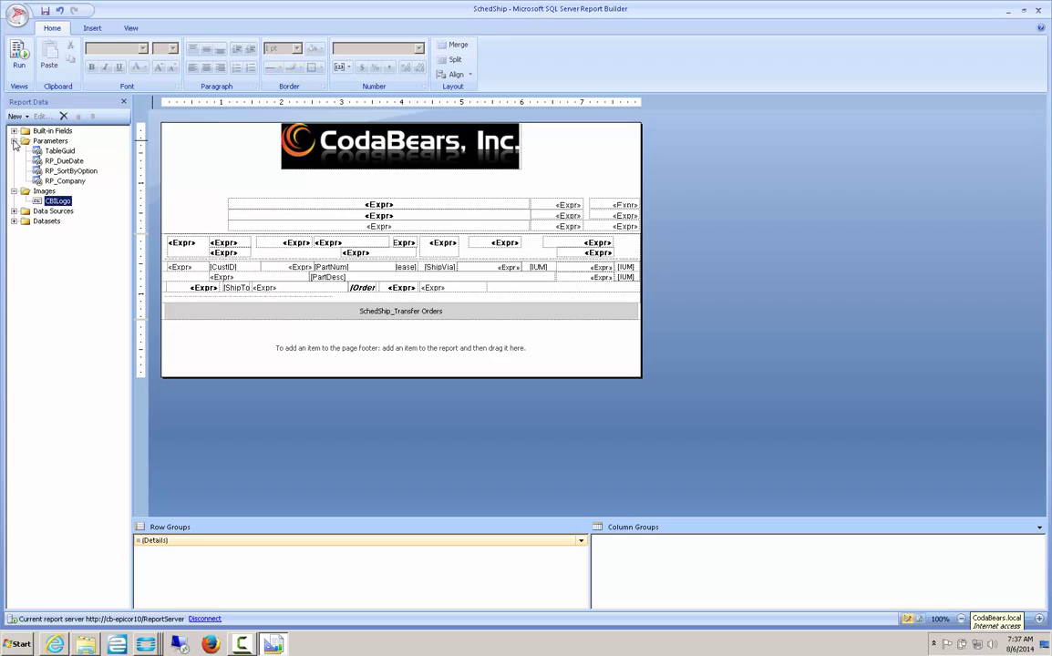
left_click(57, 152)
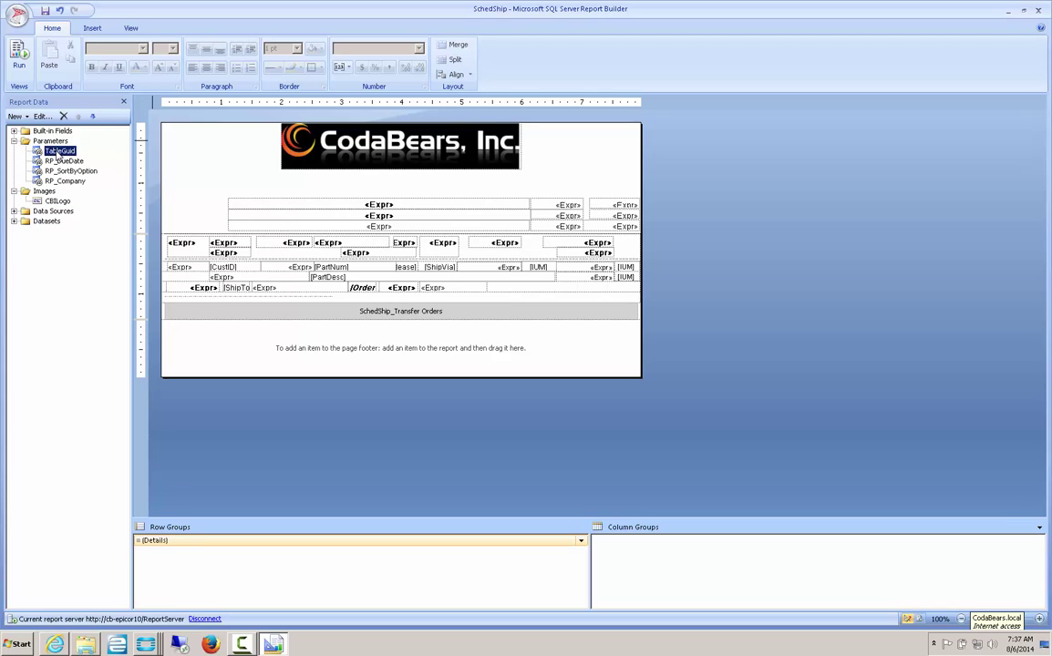
double_click(57, 153)
left_click(374, 233)
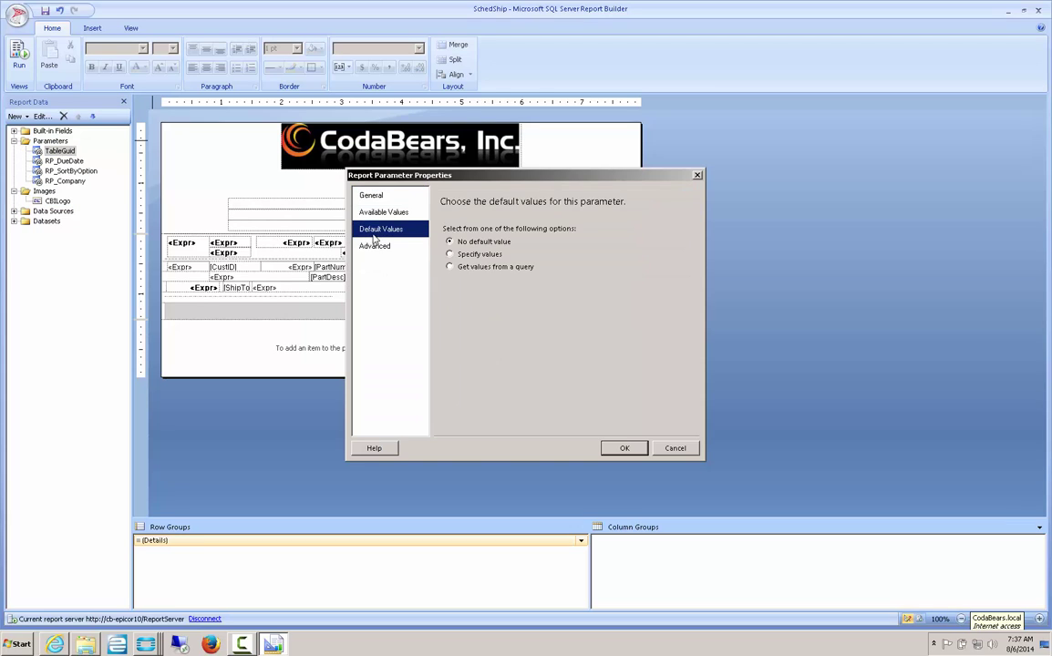
left_click(449, 255)
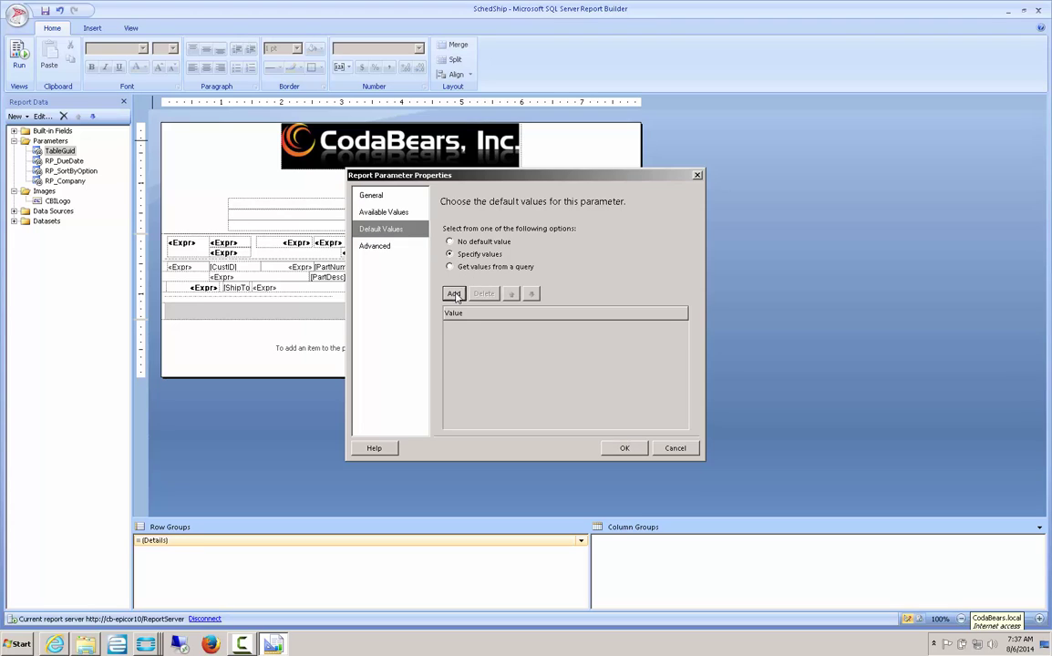
left_click(454, 294)
key("ctrl+v")
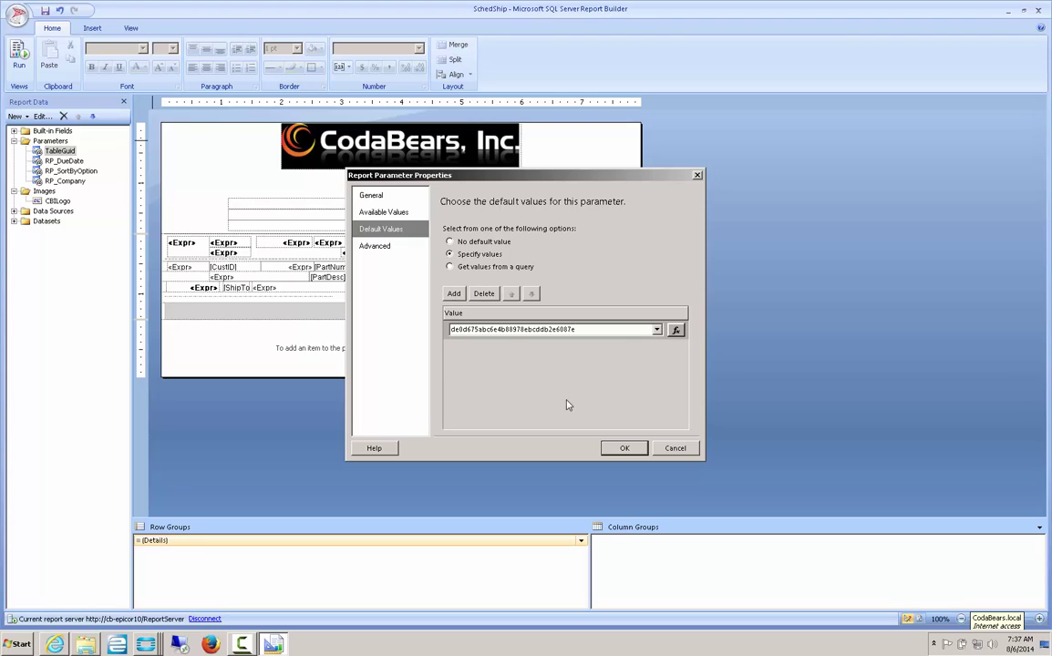
left_click(624, 448)
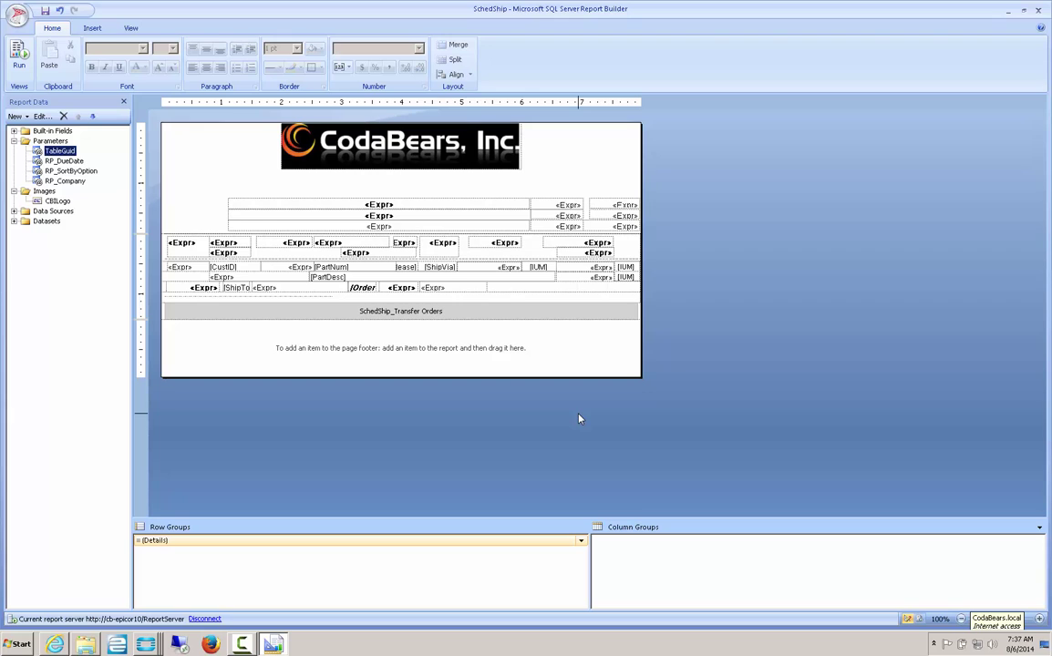
left_click(18, 55)
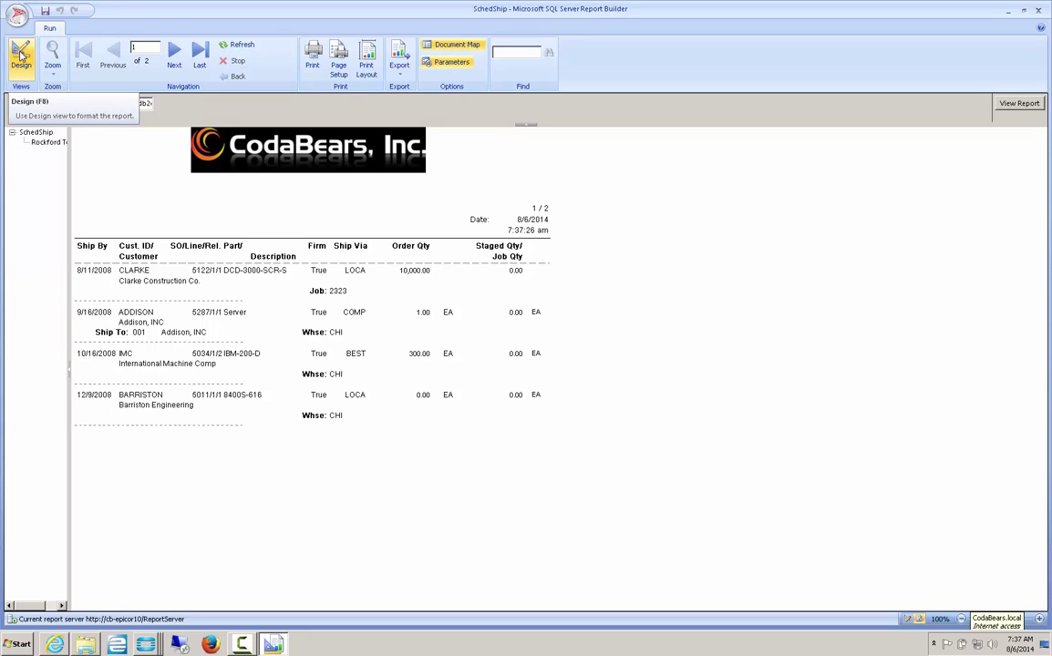
Return to the design, extend the report body downward by about 1 inch and add a full-width text box below the SchedShip_Transfer Orders subreport.
left_click(21, 57)
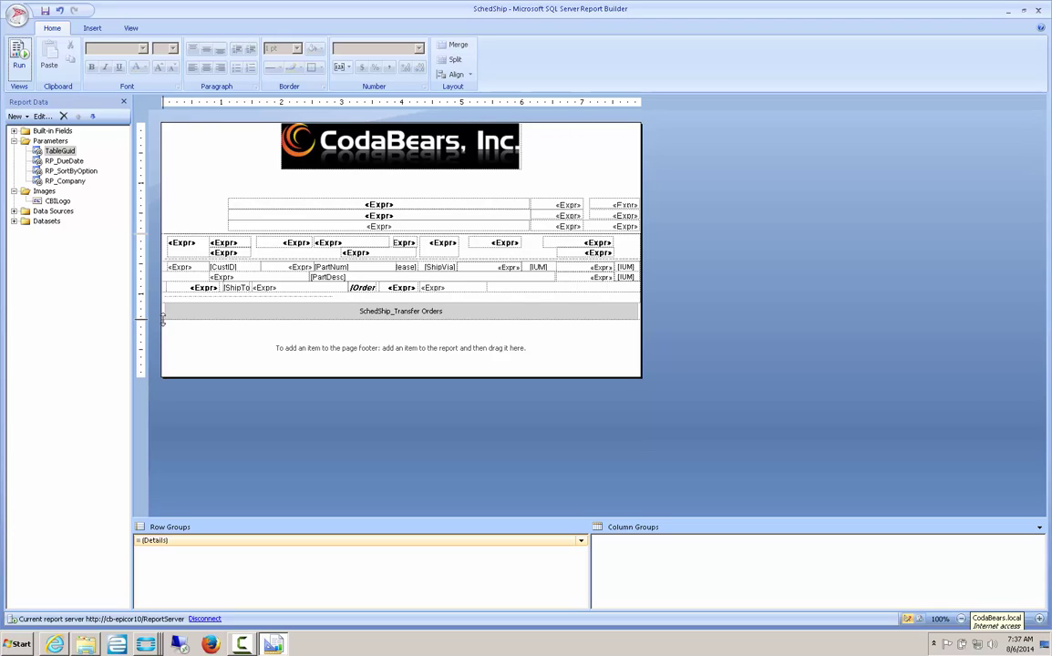
left_click_drag(164, 321, 165, 388)
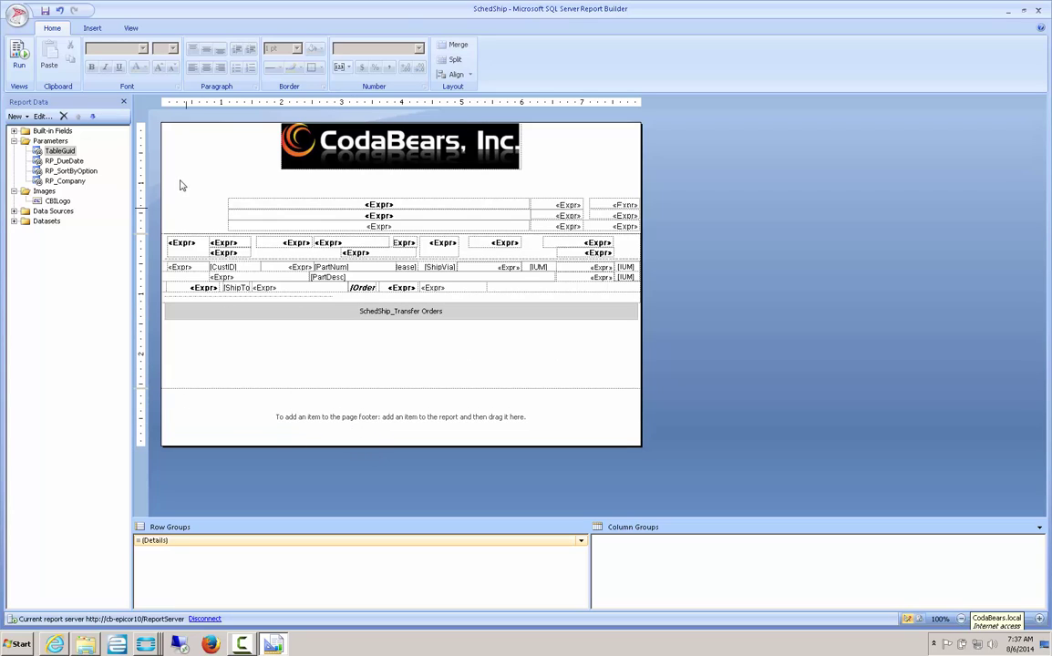
left_click(92, 28)
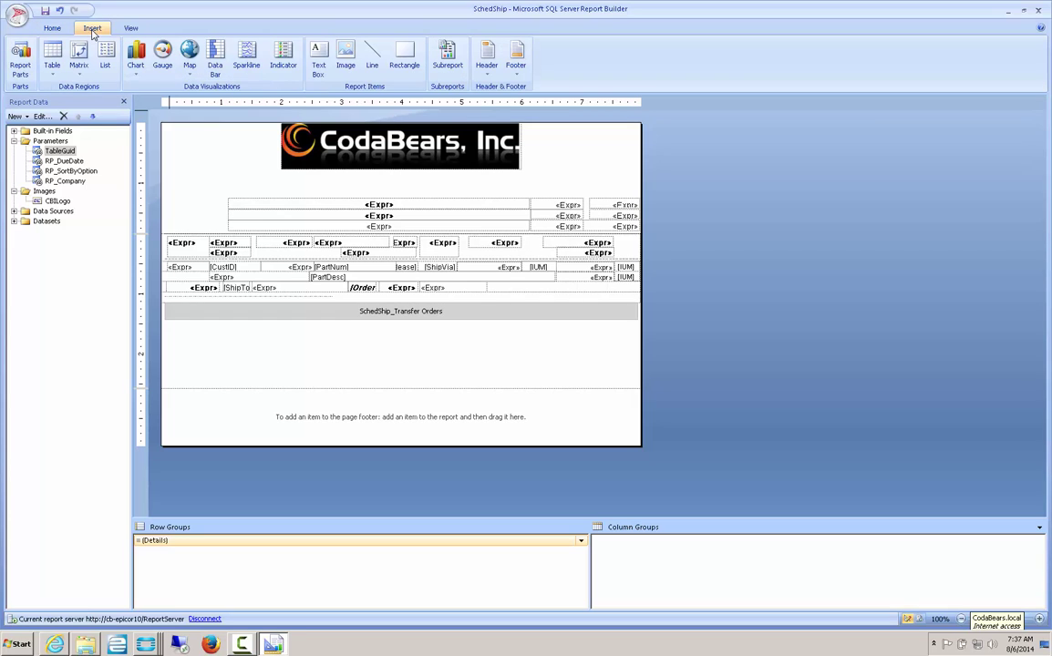
left_click(318, 58)
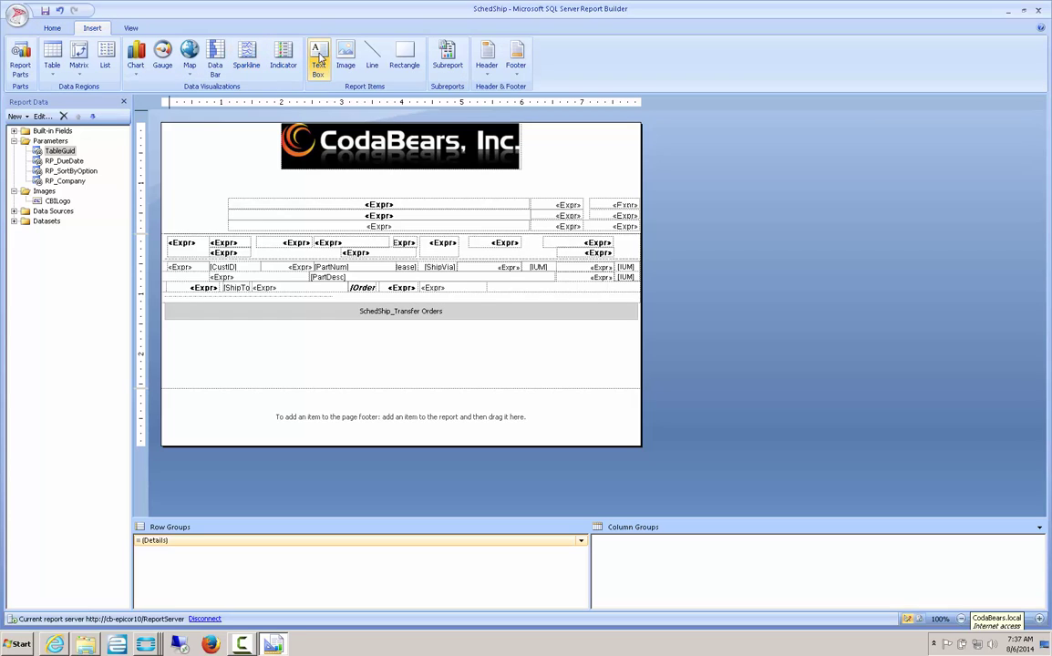
left_click(165, 334)
left_click_drag(301, 359, 639, 391)
left_click(507, 359)
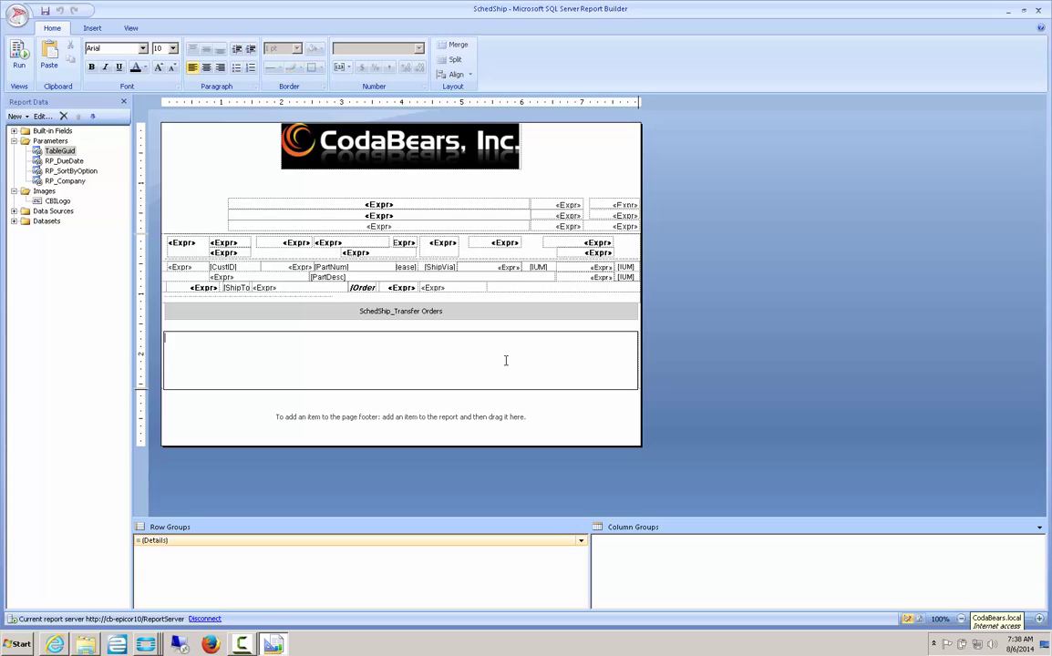
Enter "Here's some sample terms and conditions text for people to see." in the text box and, after a blank line, "This is really neat!".
type("Here's some sample terms and")
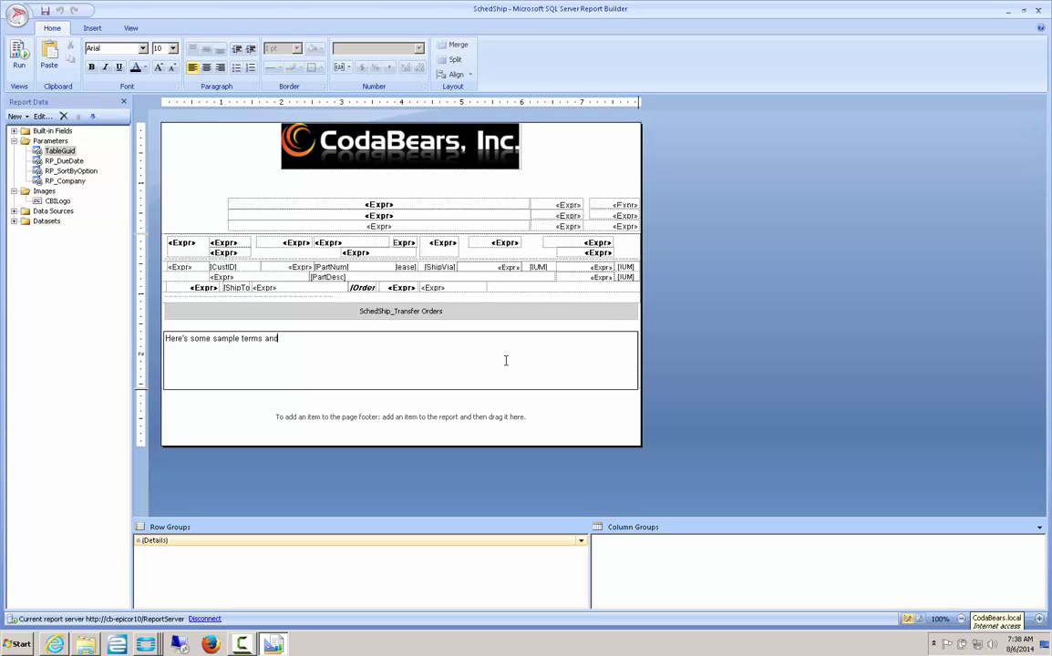
type("co")
type(" cond")
type("itions ")
type("text for people to see.")
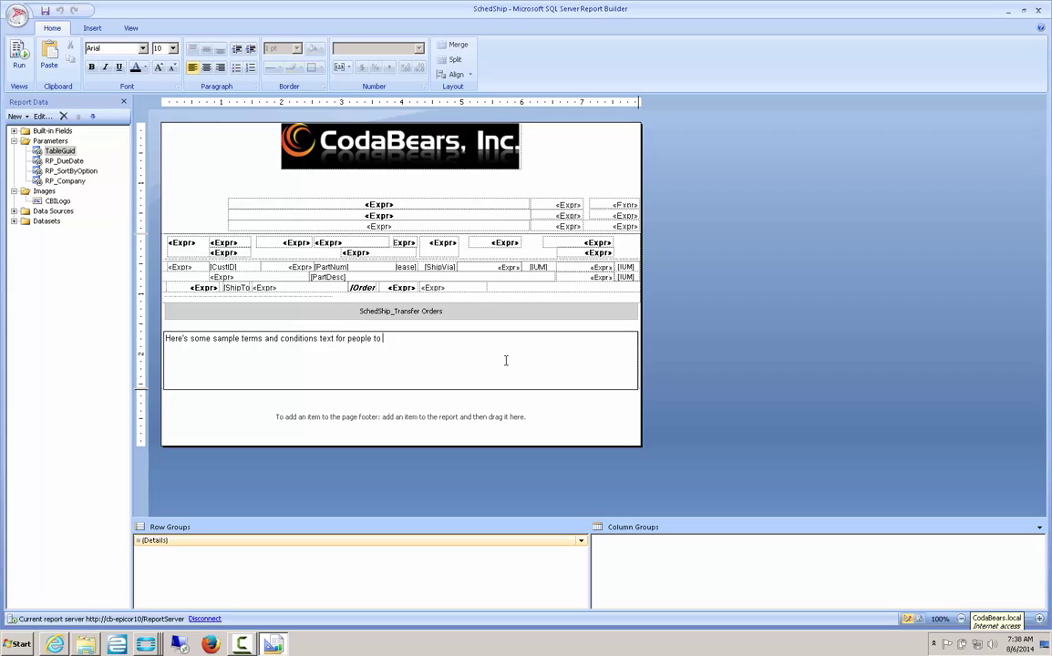
key("Return")
key("Return")
type("This is really neat!")
left_click(707, 254)
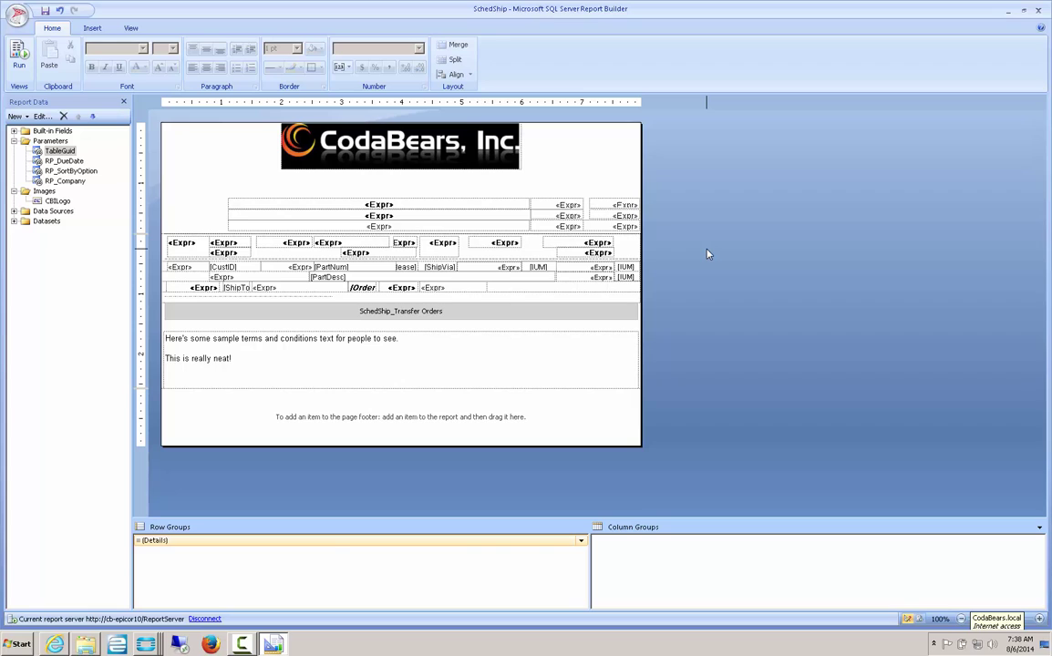
Shorten the terms and conditions text box to fit its text and raise the report body's lower edge to just beneath it.
left_click(452, 361)
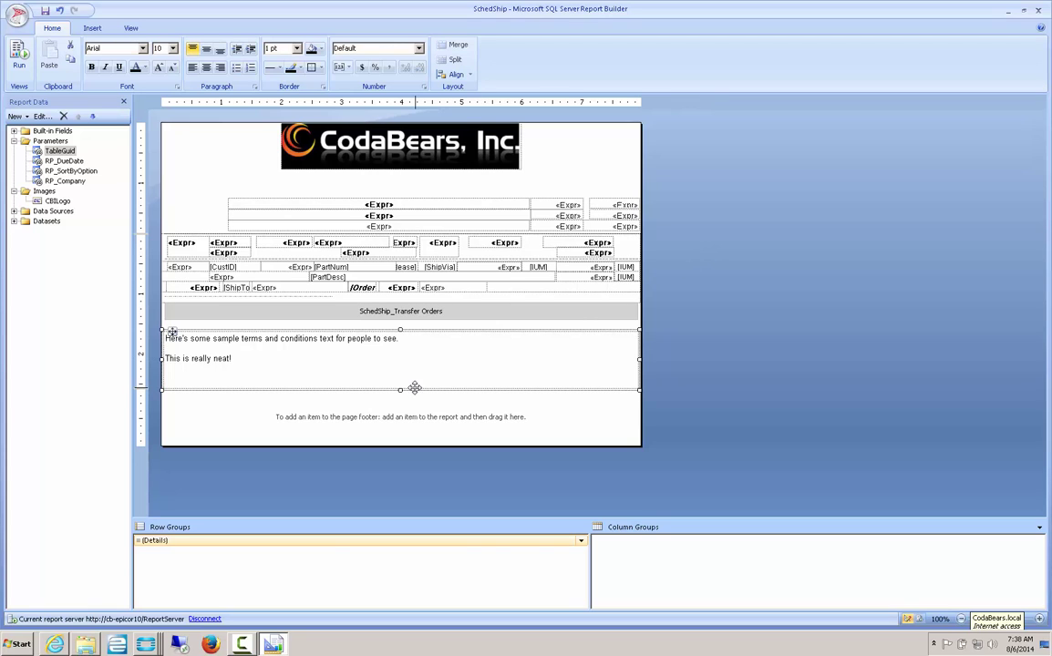
mouse_move(400, 390)
left_mouse_down()
mouse_move(410, 382)
mouse_move(398, 385)
mouse_move(400, 366)
left_mouse_up()
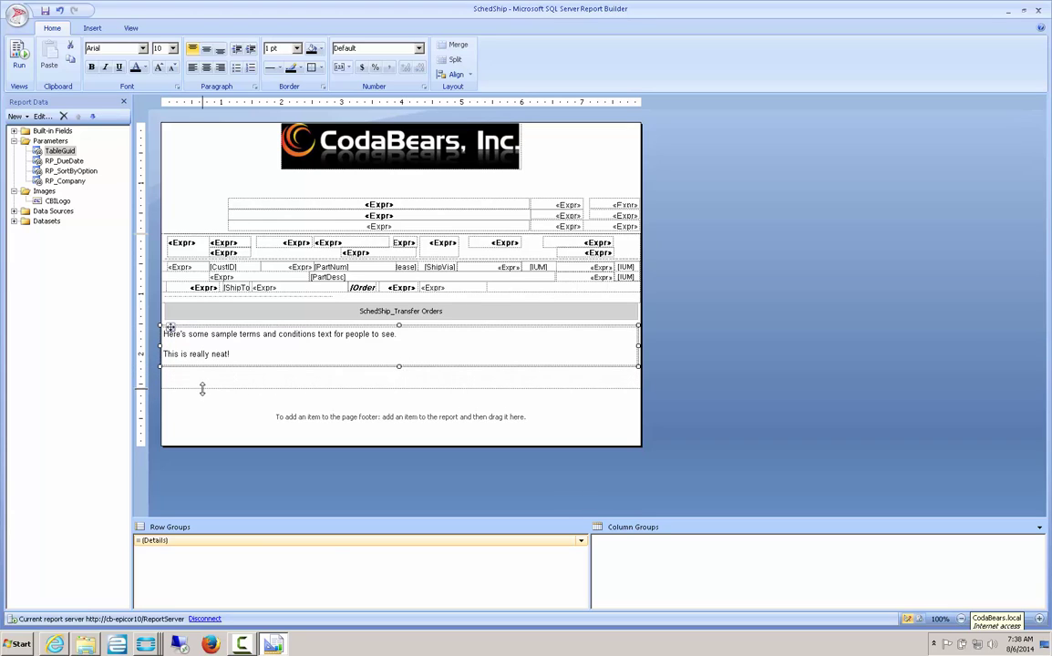
left_click_drag(204, 389, 210, 367)
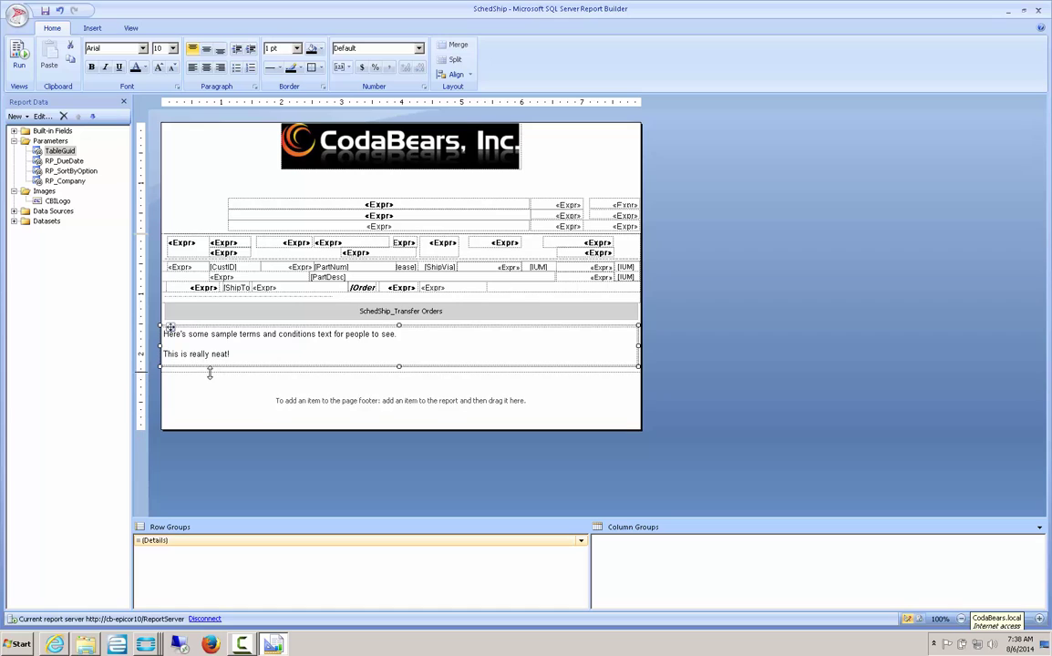
Run the report, check the terms and conditions text on page 2 and return to the design.
left_click(16, 62)
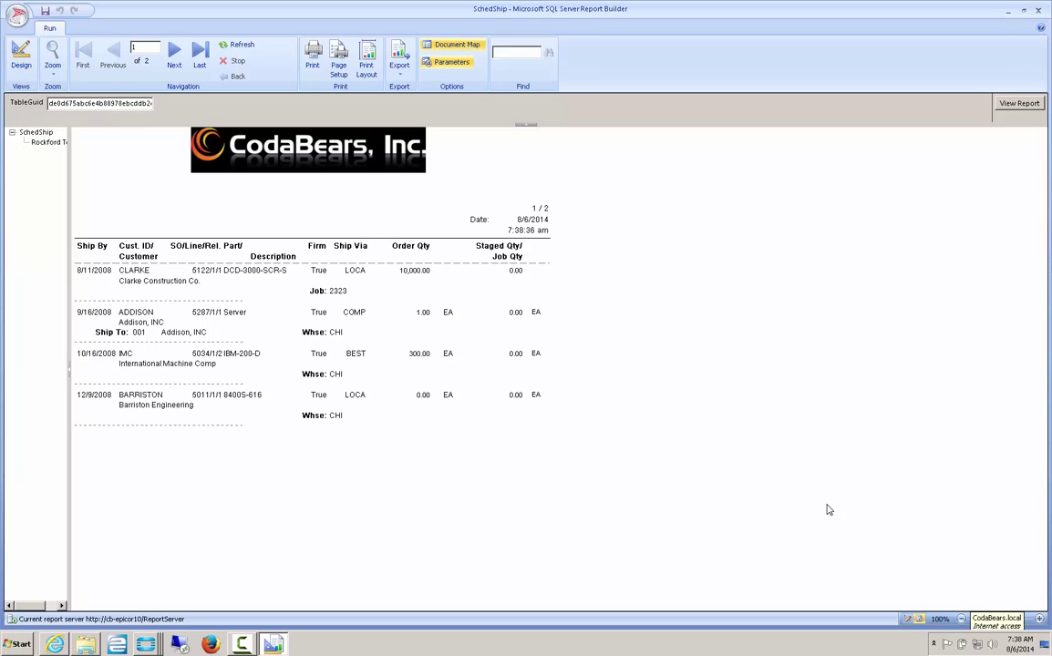
left_click(177, 60)
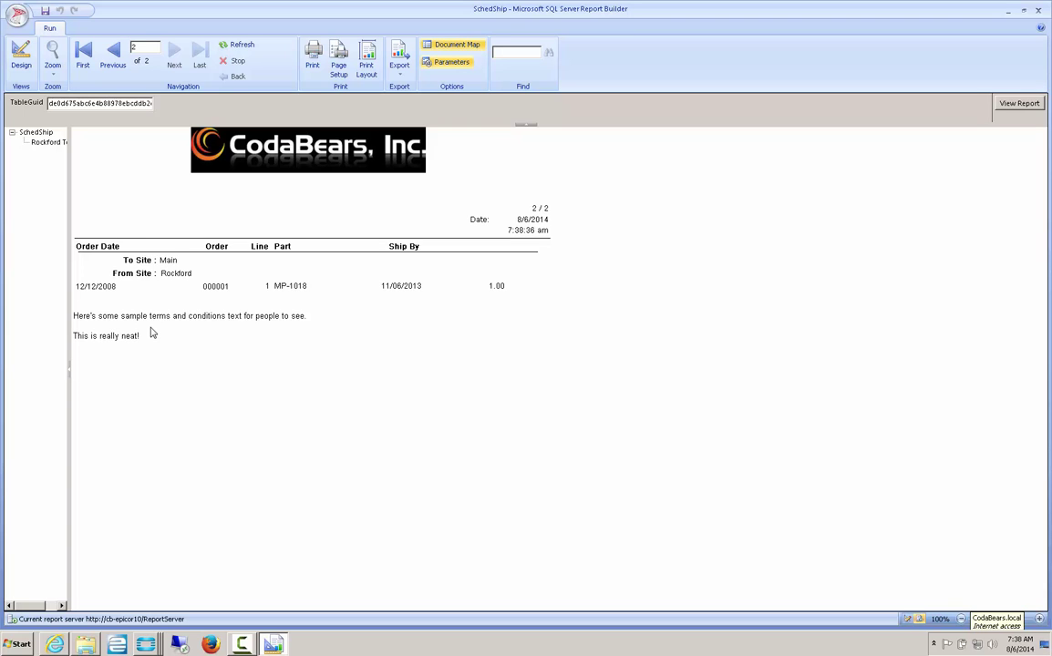
left_click(20, 56)
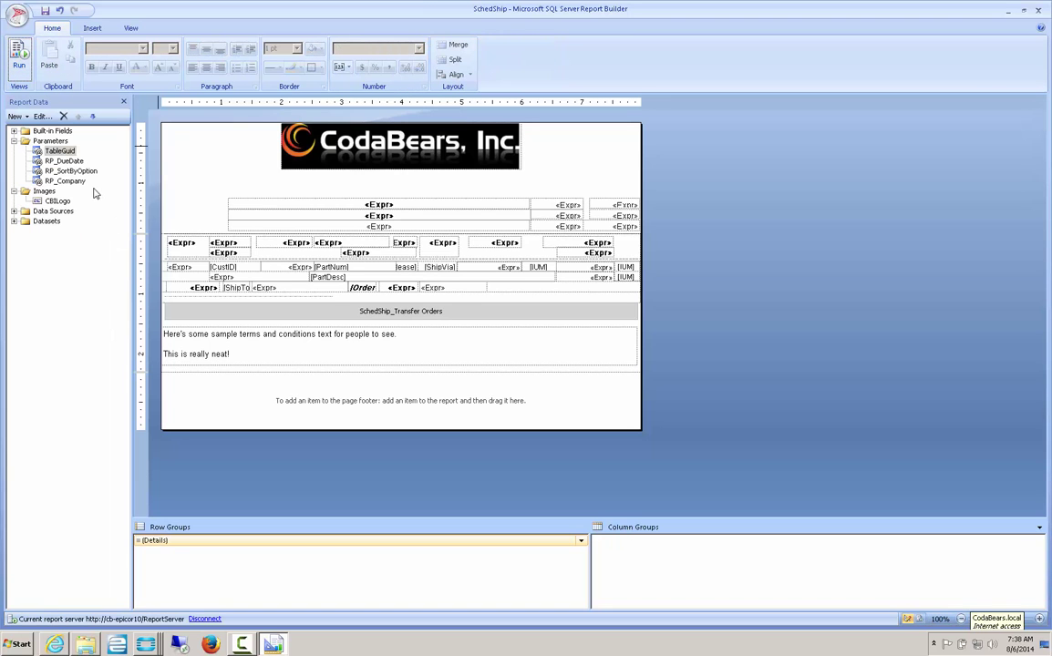
Make the terms and conditions text box's text bold and dark red.
left_click(303, 347)
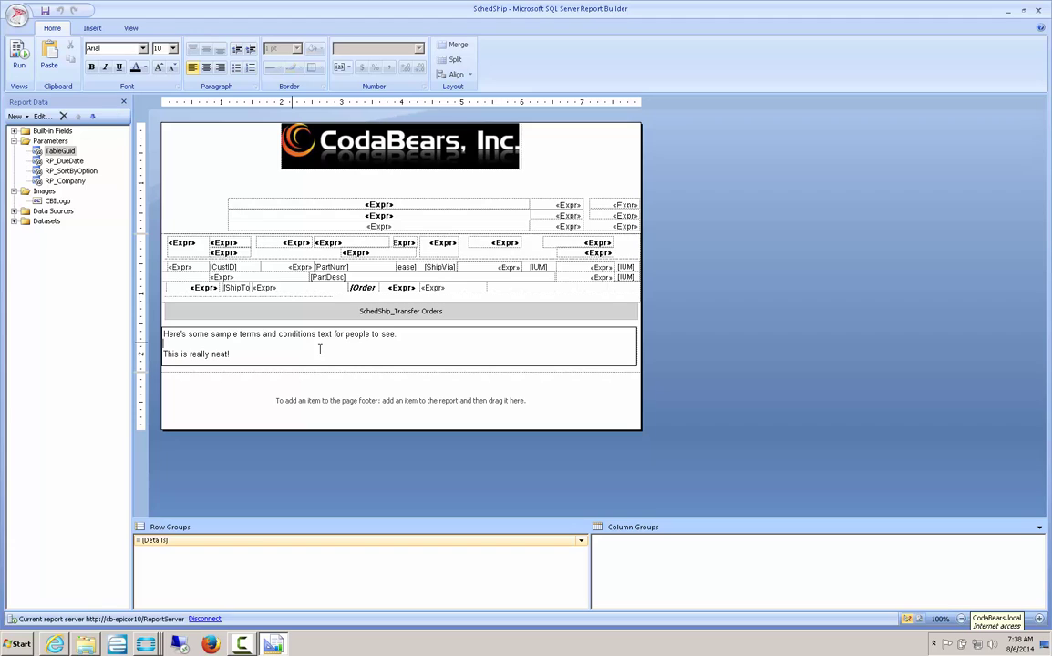
key("Escape")
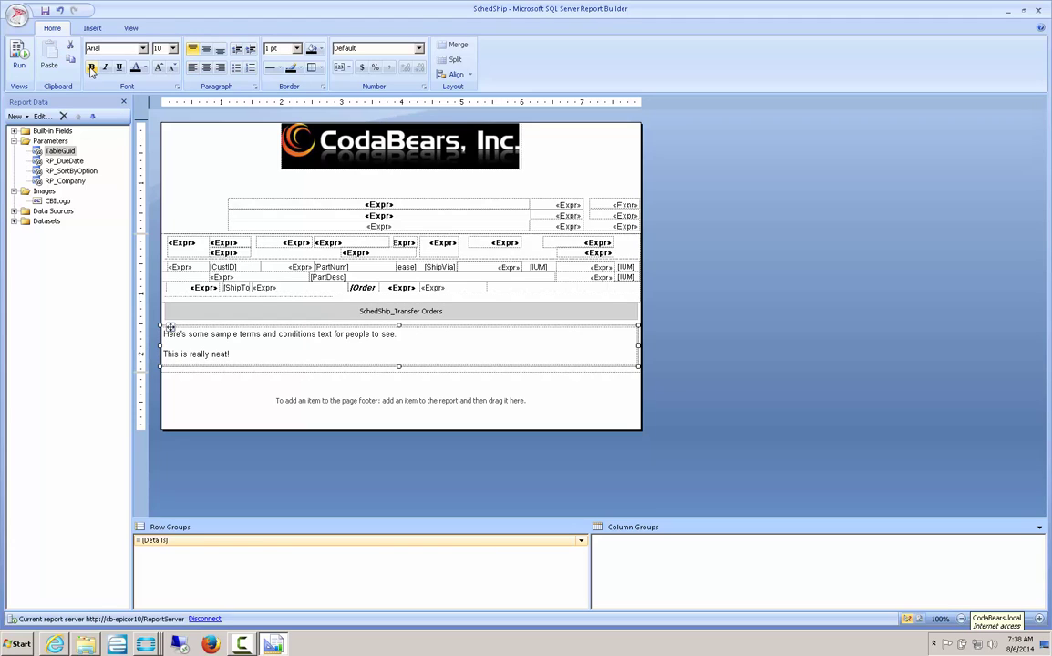
left_click(92, 68)
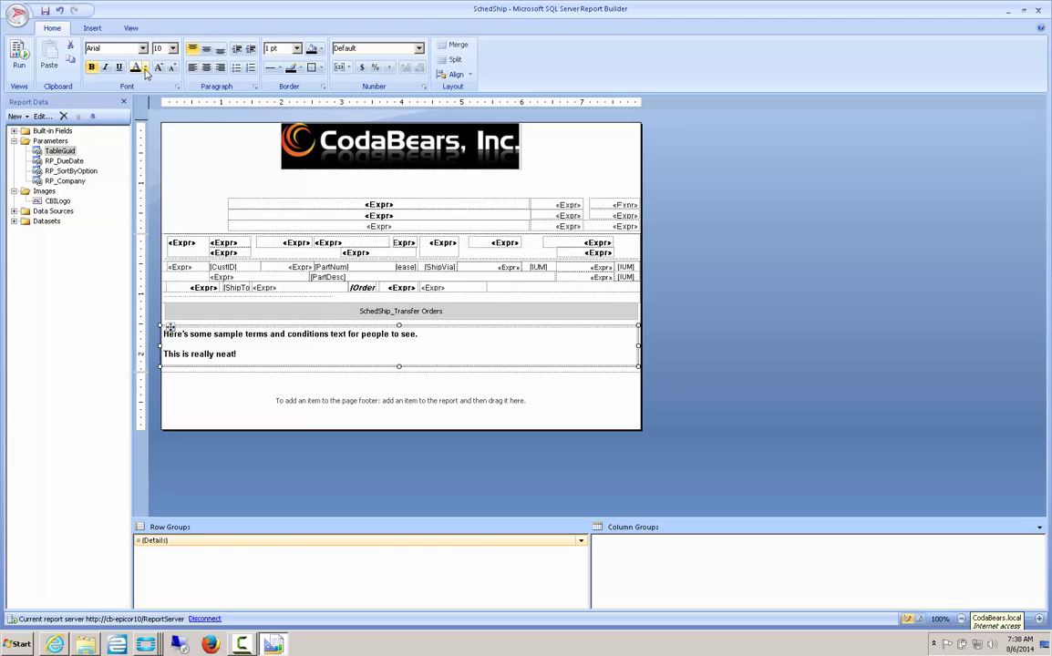
left_click(139, 68)
left_click(138, 95)
Try font size 18 on the terms and conditions text box, and settle on size 14.
left_click(160, 49)
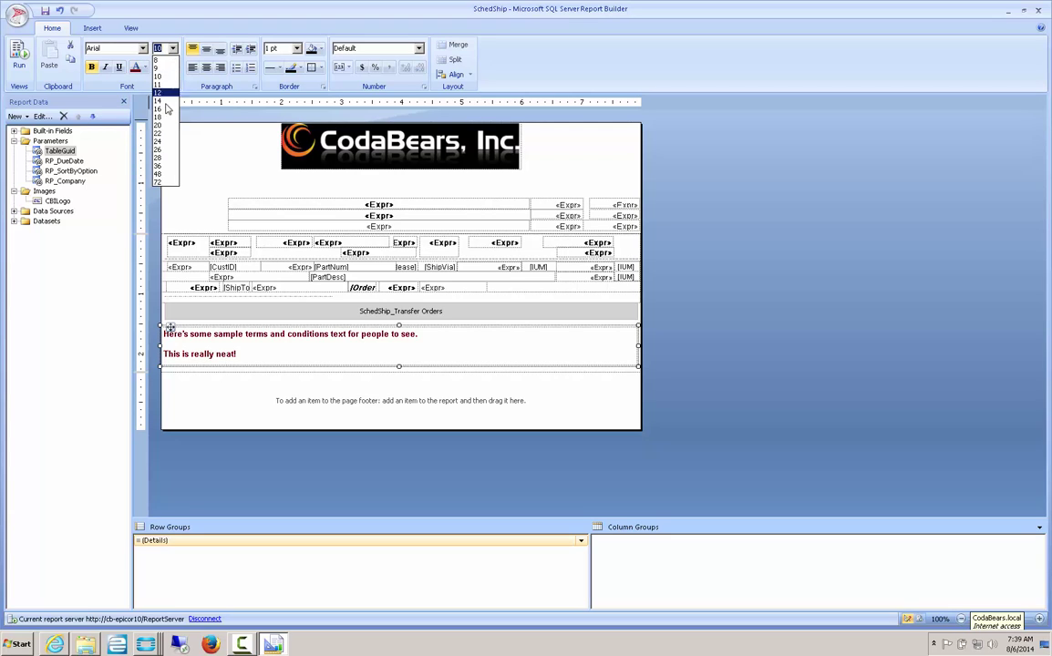
left_click(163, 119)
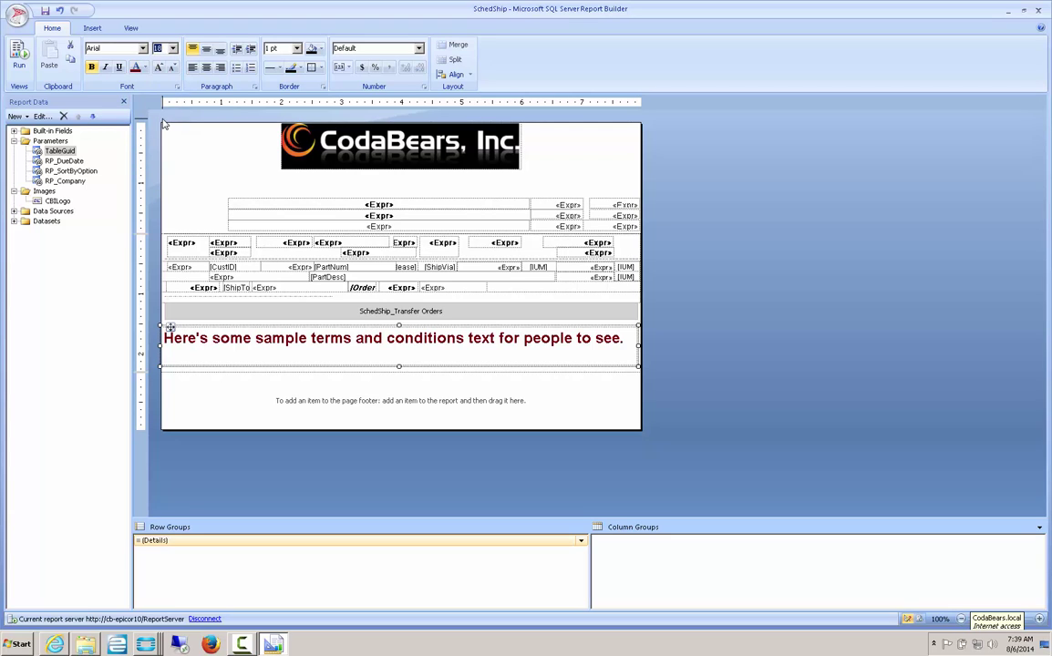
left_click(160, 51)
left_click(162, 103)
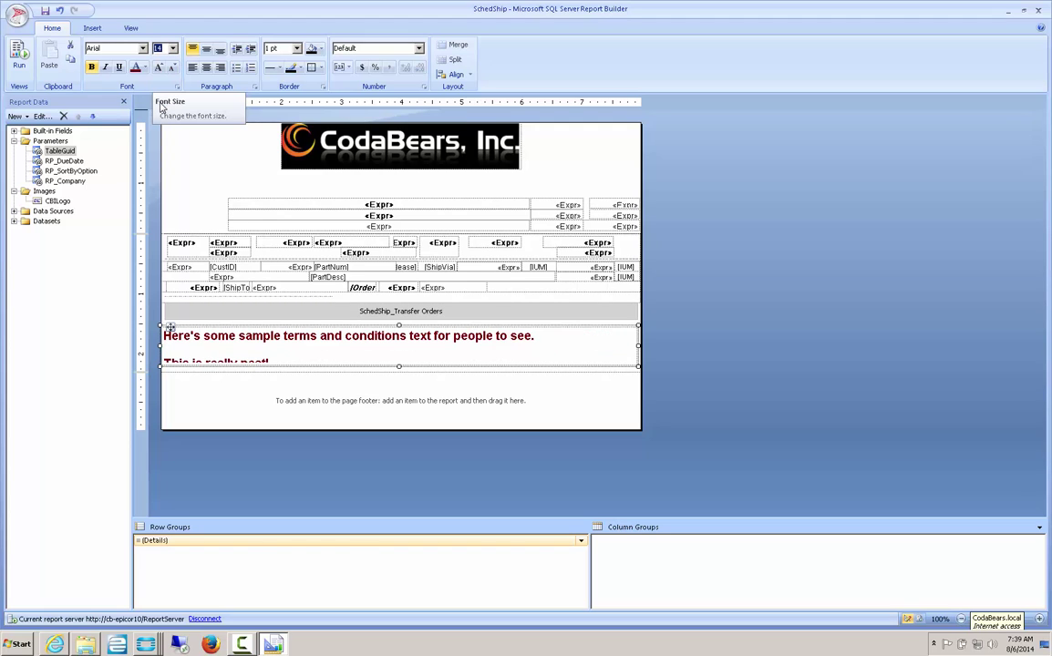
Lengthen the terms and conditions text box until both lines fit and check page 2 of the report run.
left_click_drag(398, 366, 398, 375)
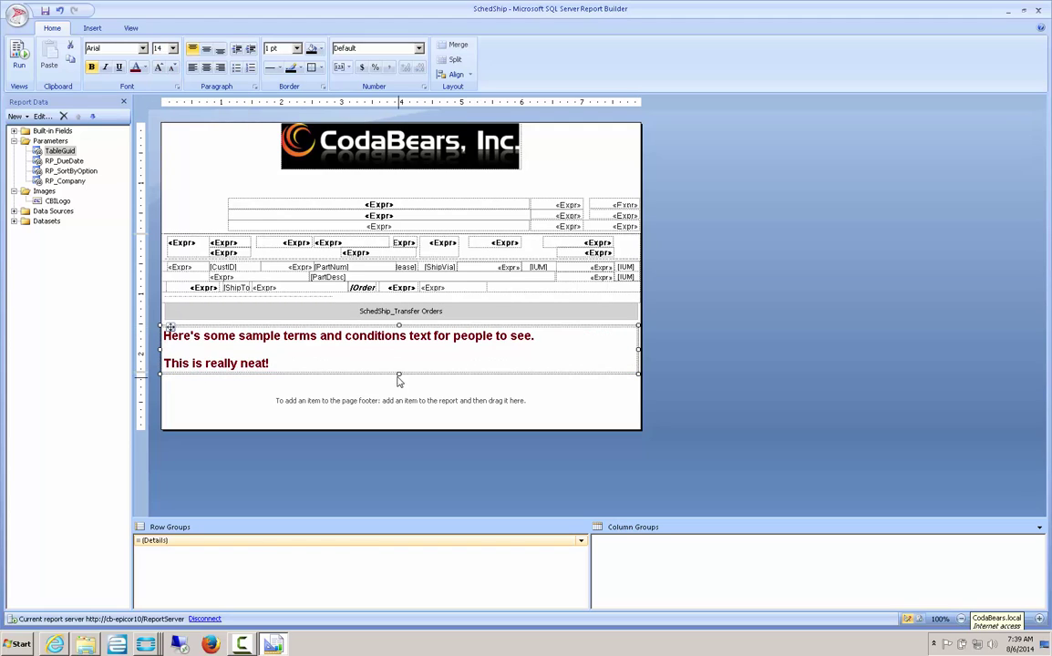
left_click(19, 59)
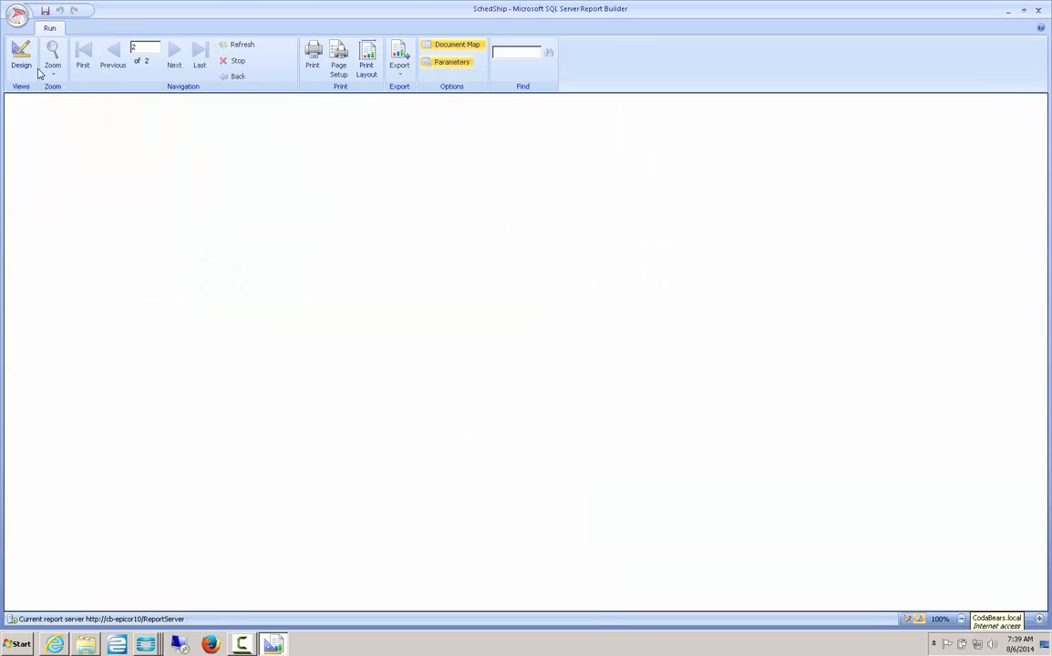
left_click(175, 55)
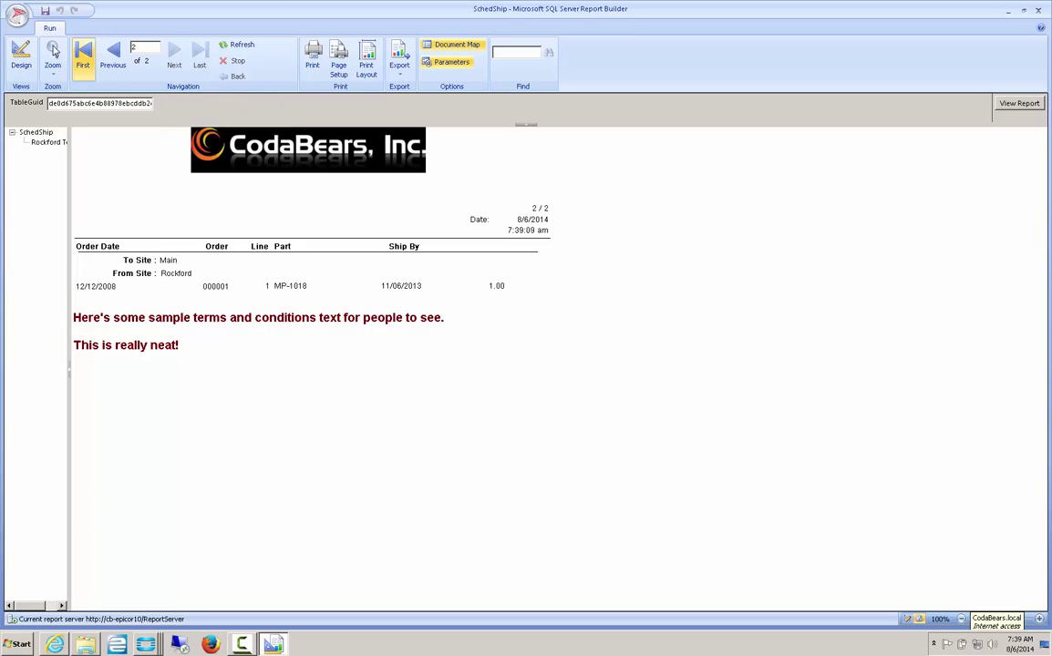
left_click(21, 57)
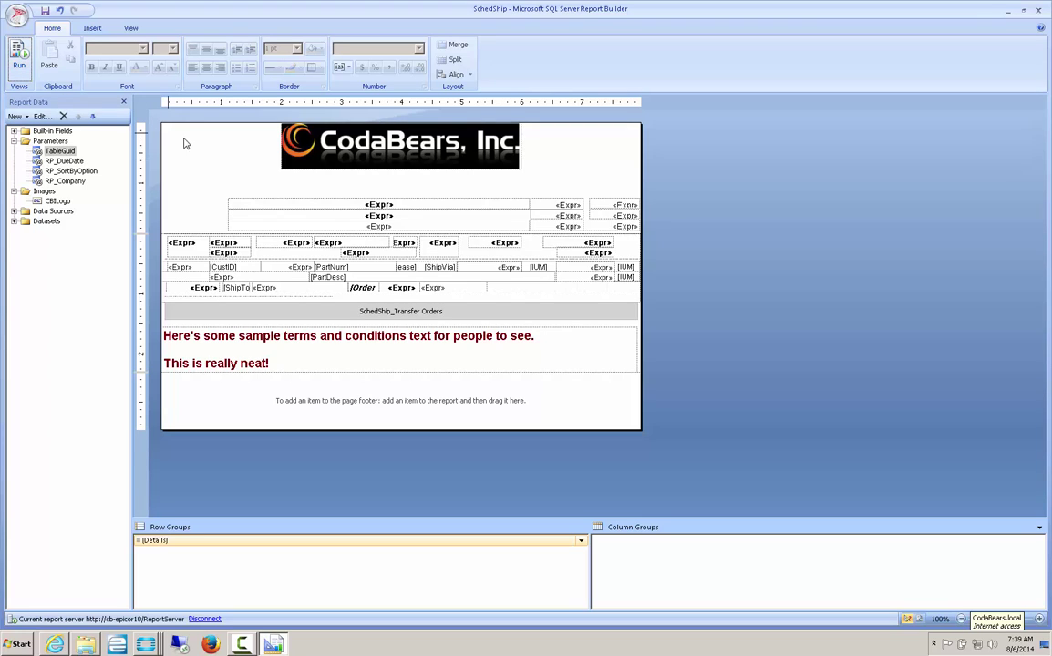
Inspect the expression behind the job/warehouse value text box and review the Job and Whse values on the report's first page.
right_click(435, 292)
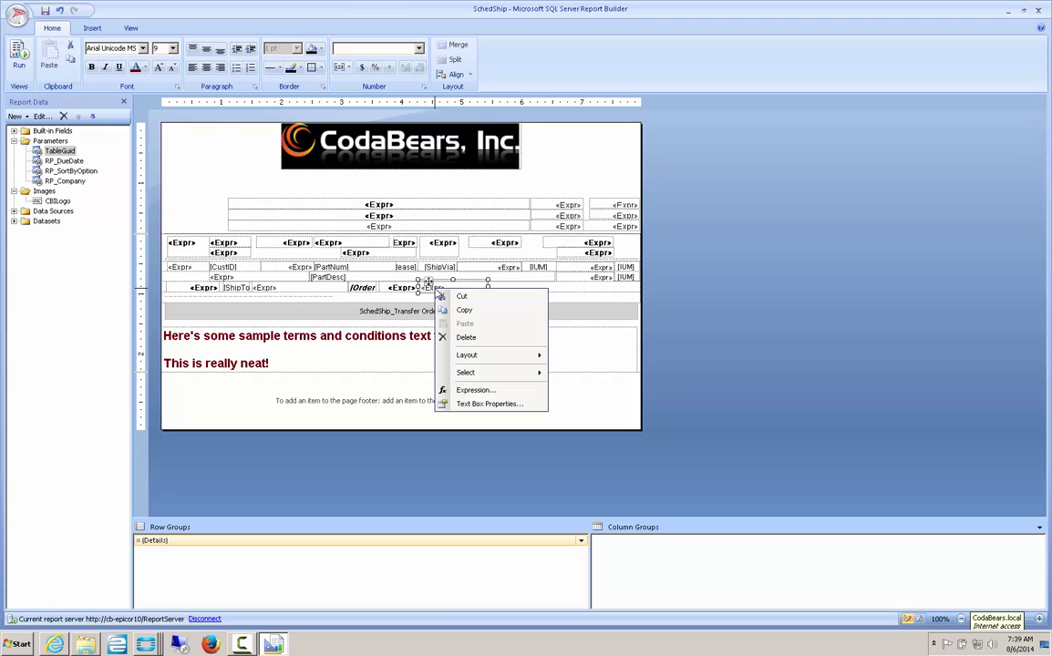
left_click(471, 390)
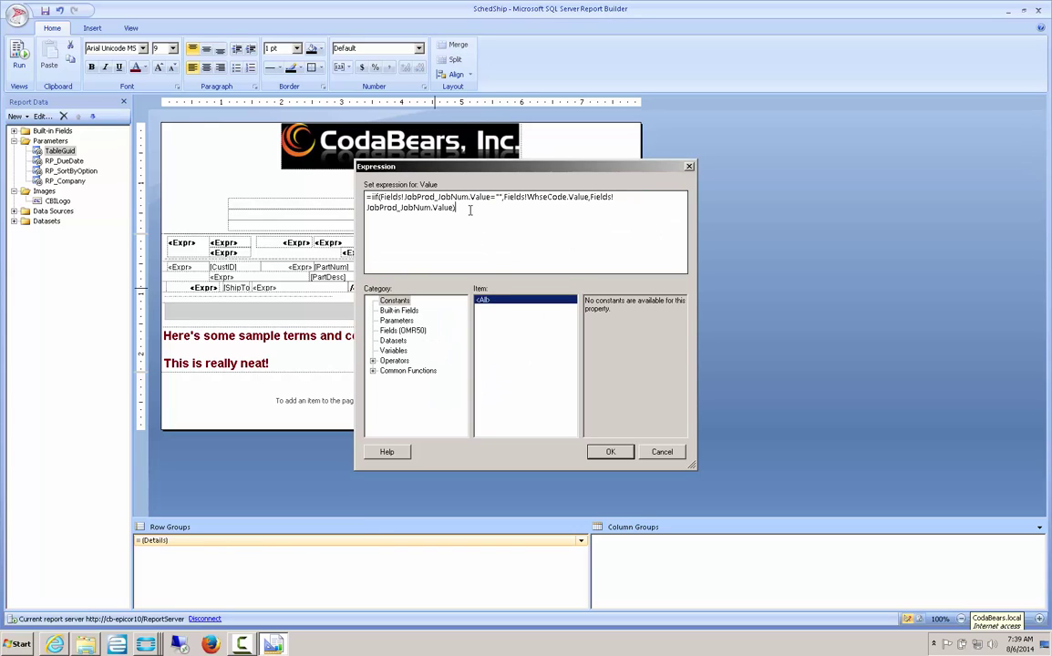
left_click(661, 451)
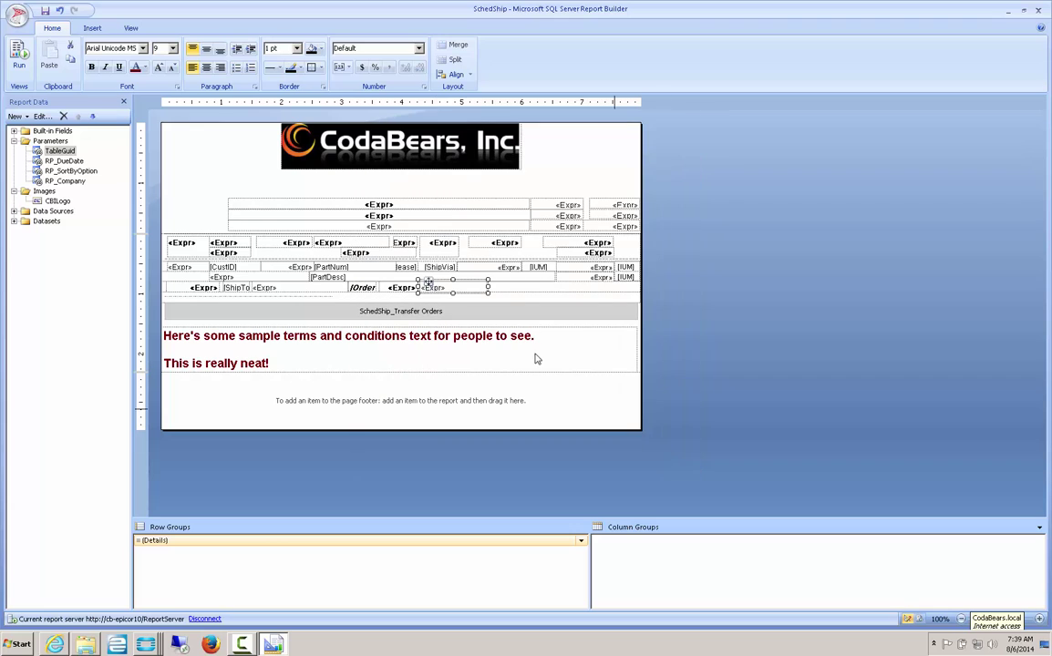
left_click(22, 64)
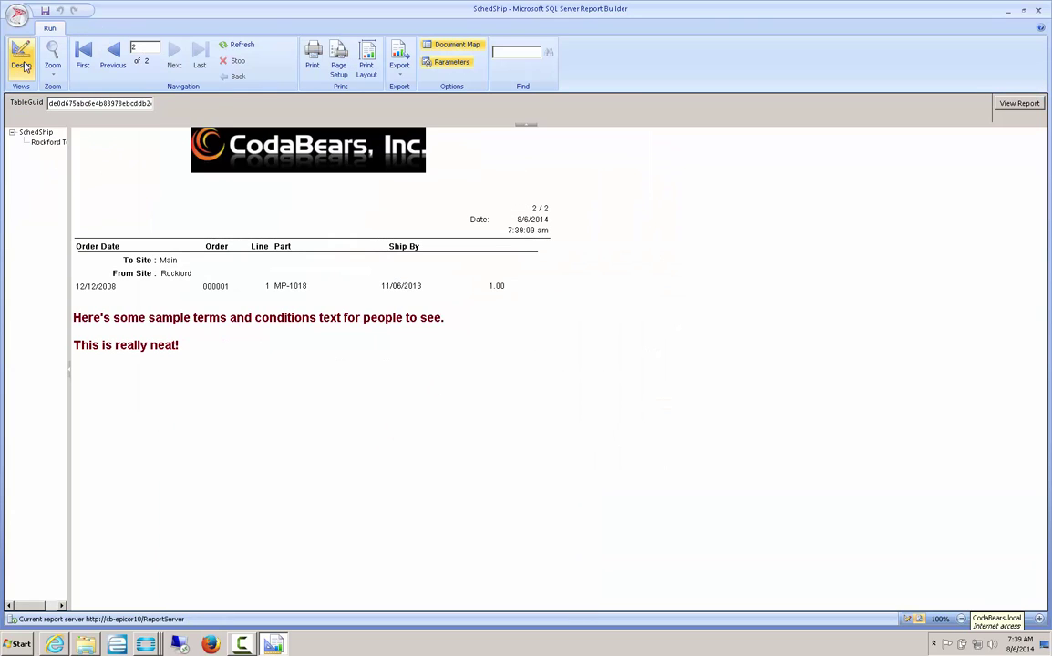
left_click(82, 55)
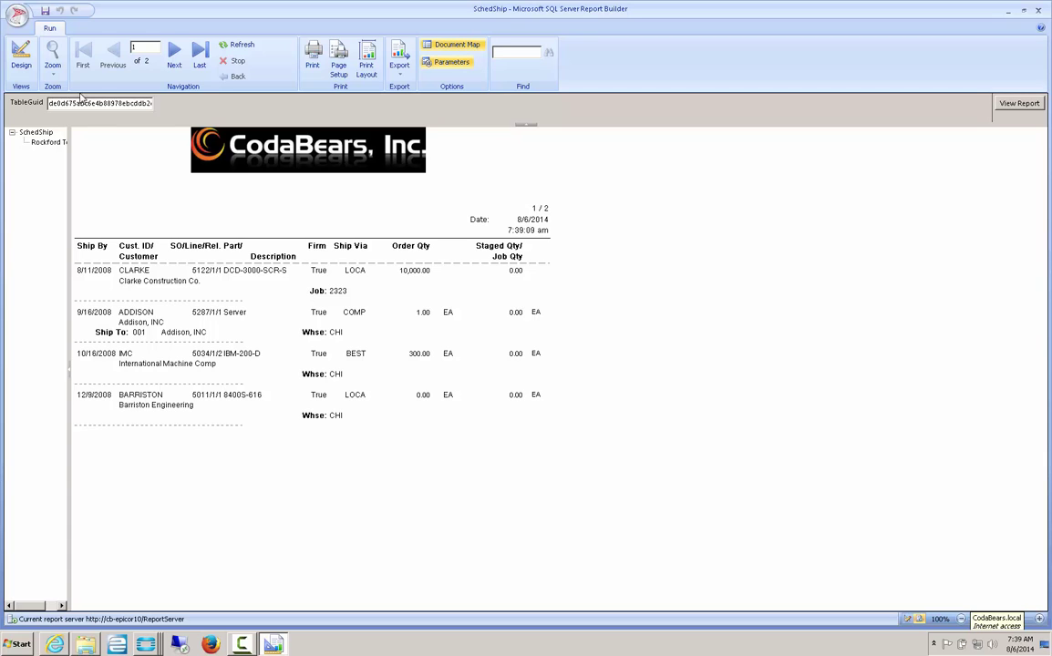
left_click(20, 60)
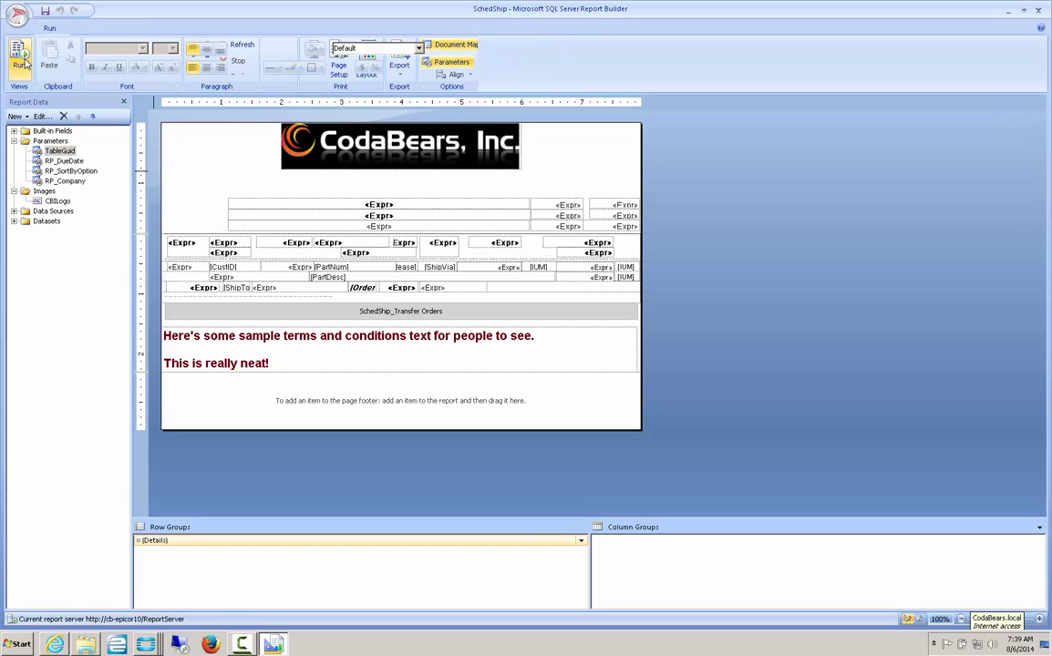
Delete the job/warehouse value text box from the detail section and rerun the report to check the first page.
left_click(448, 291)
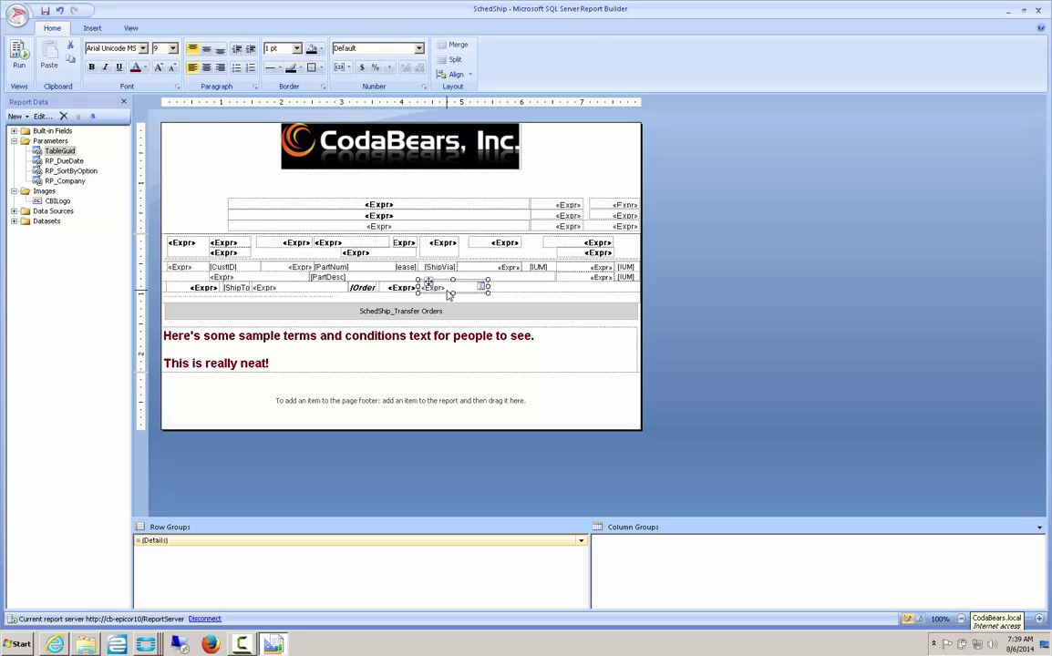
key("Delete")
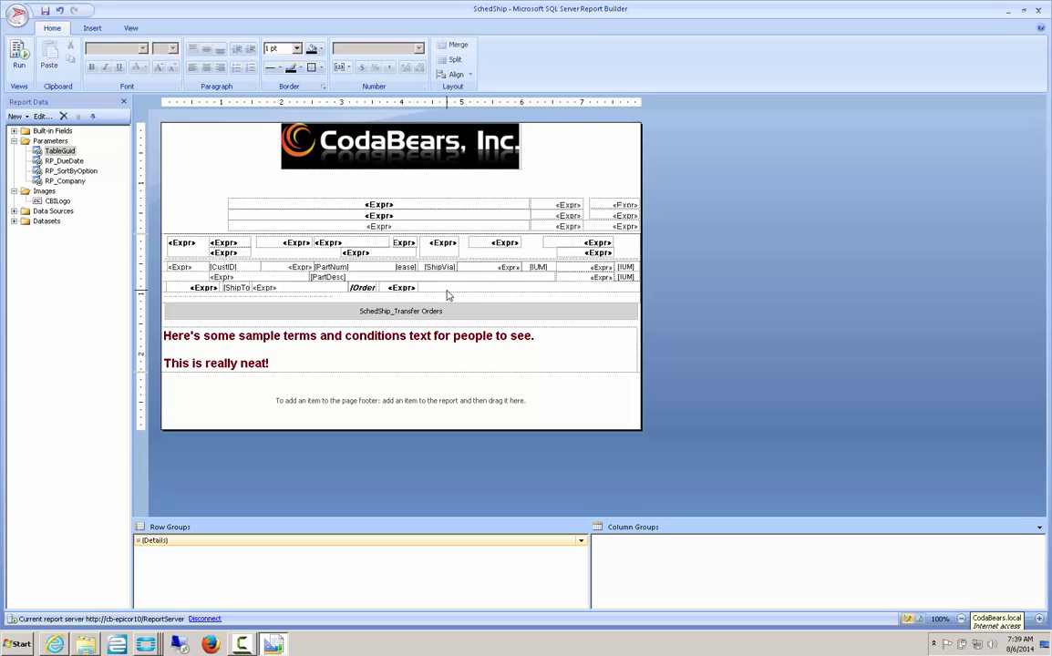
left_click(19, 57)
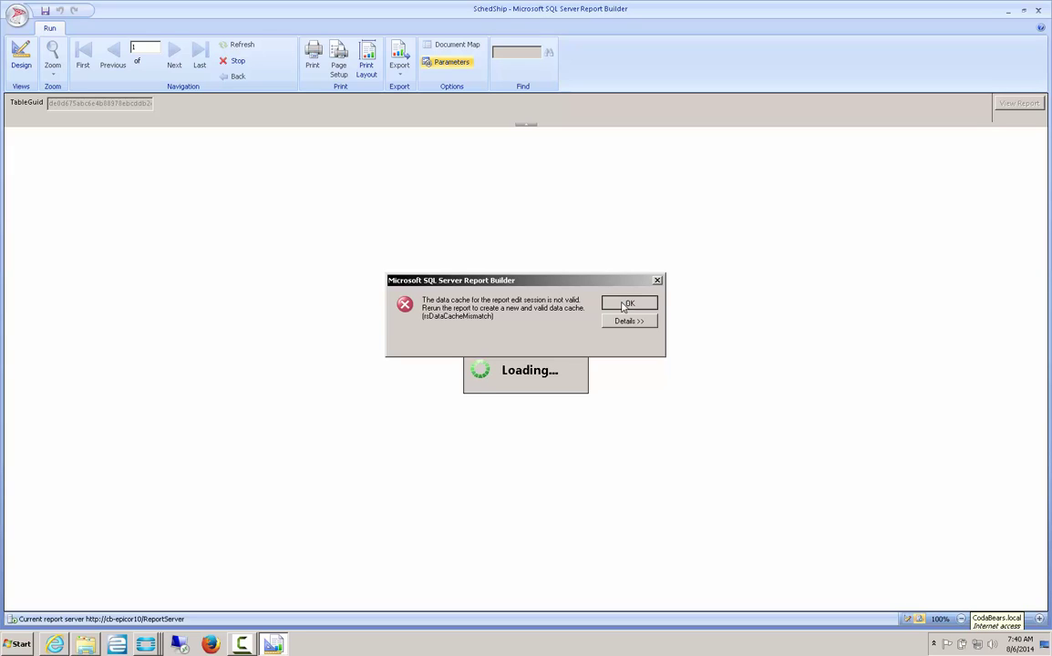
left_click(627, 305)
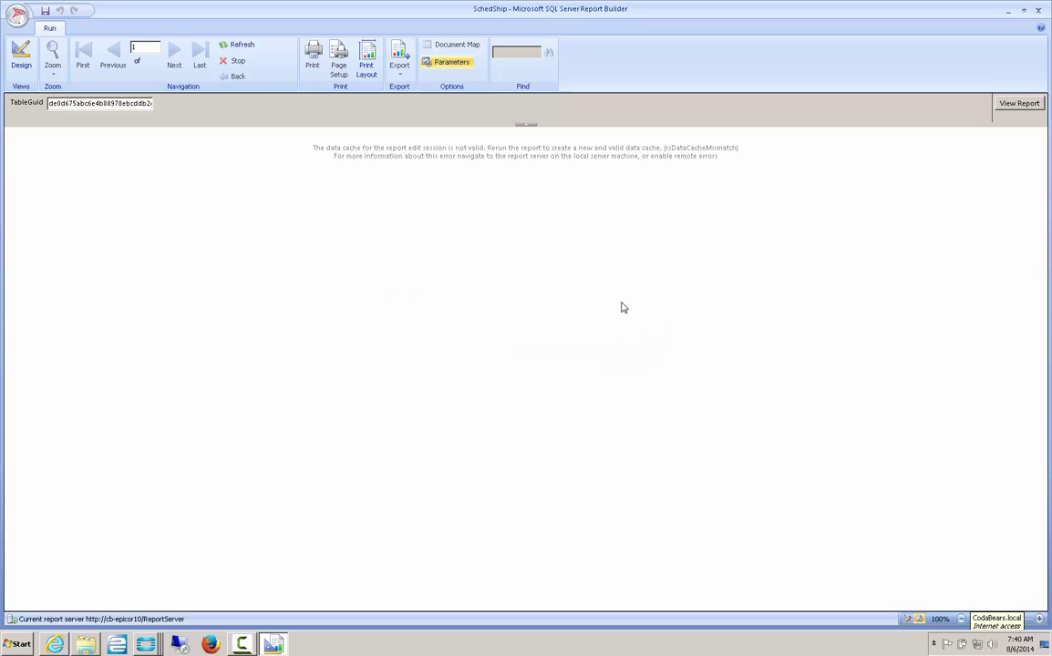
left_click(1012, 103)
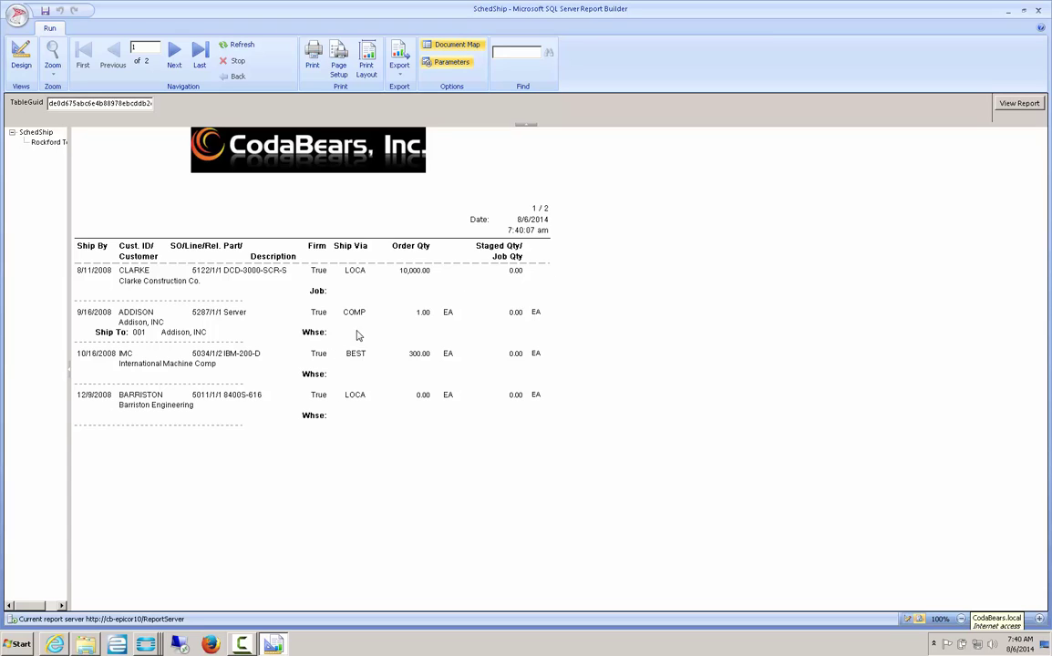
left_click(19, 58)
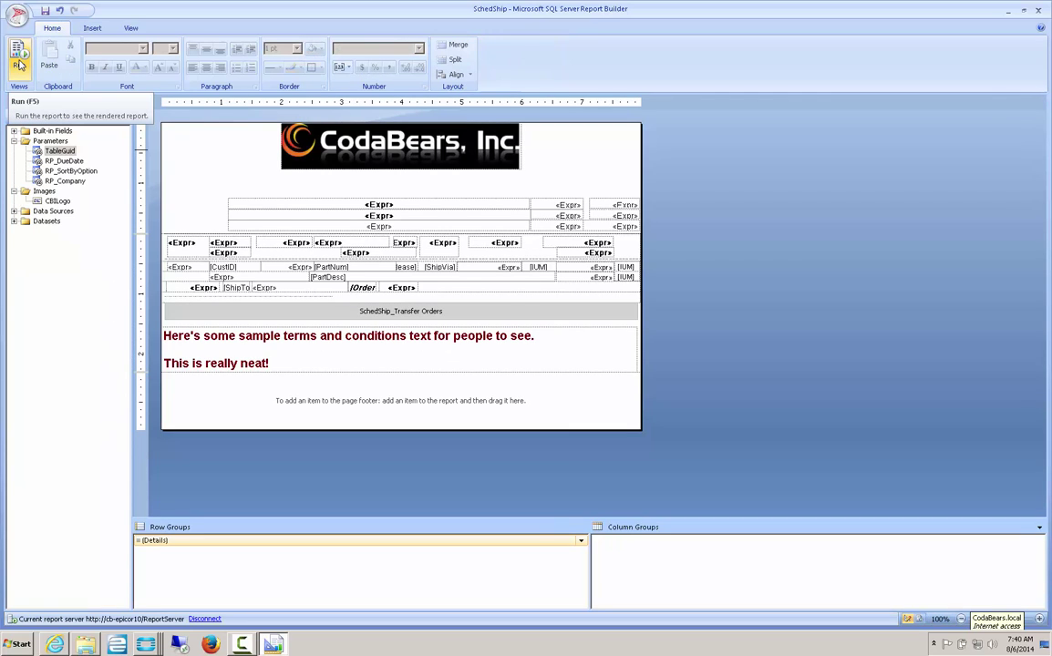
Insert a new row below the ship-to row in the detail table.
left_click(202, 288)
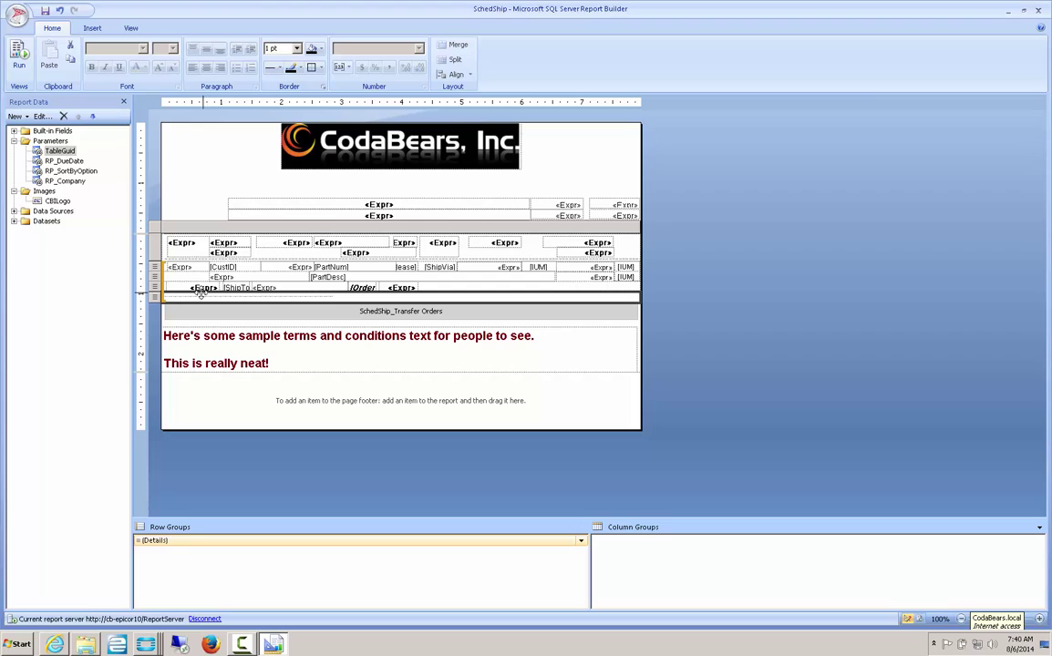
left_click(156, 289)
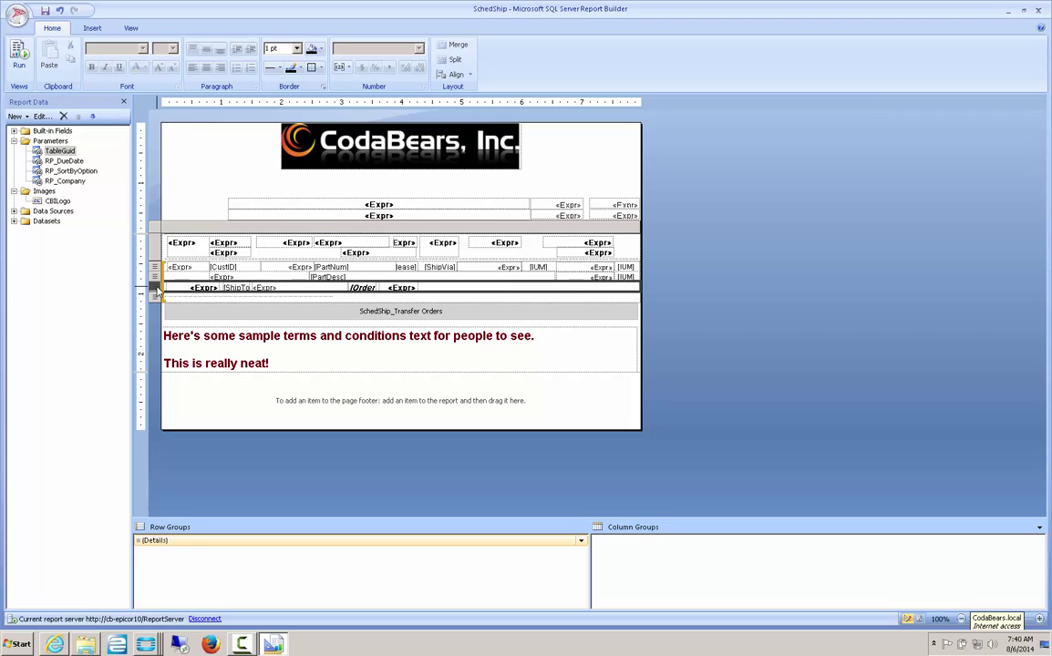
right_click(156, 289)
mouse_move(219, 295)
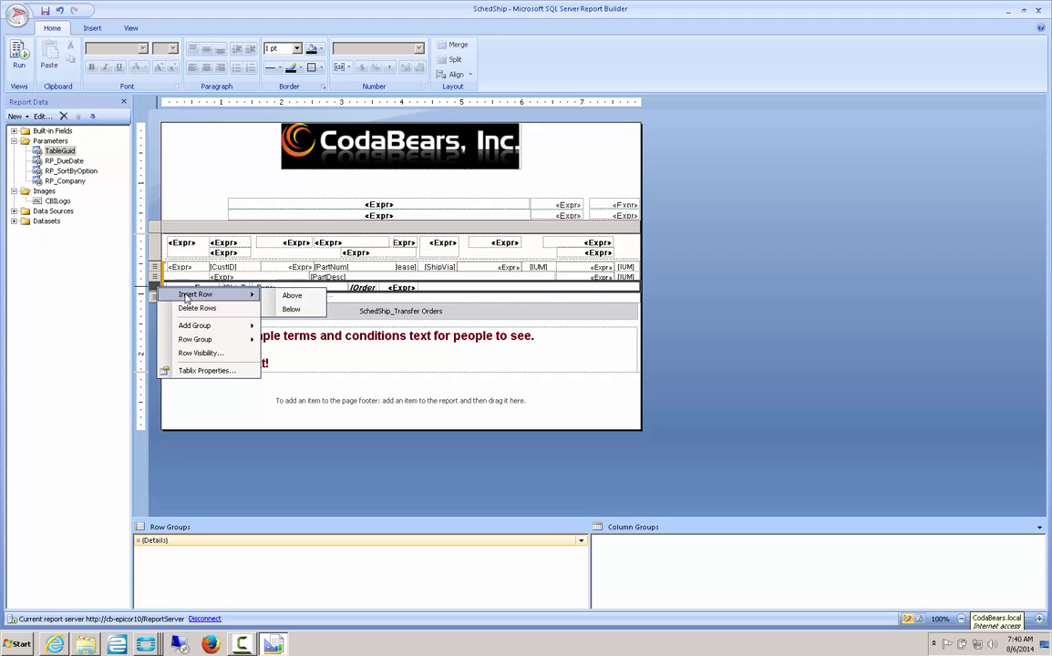
left_click(289, 309)
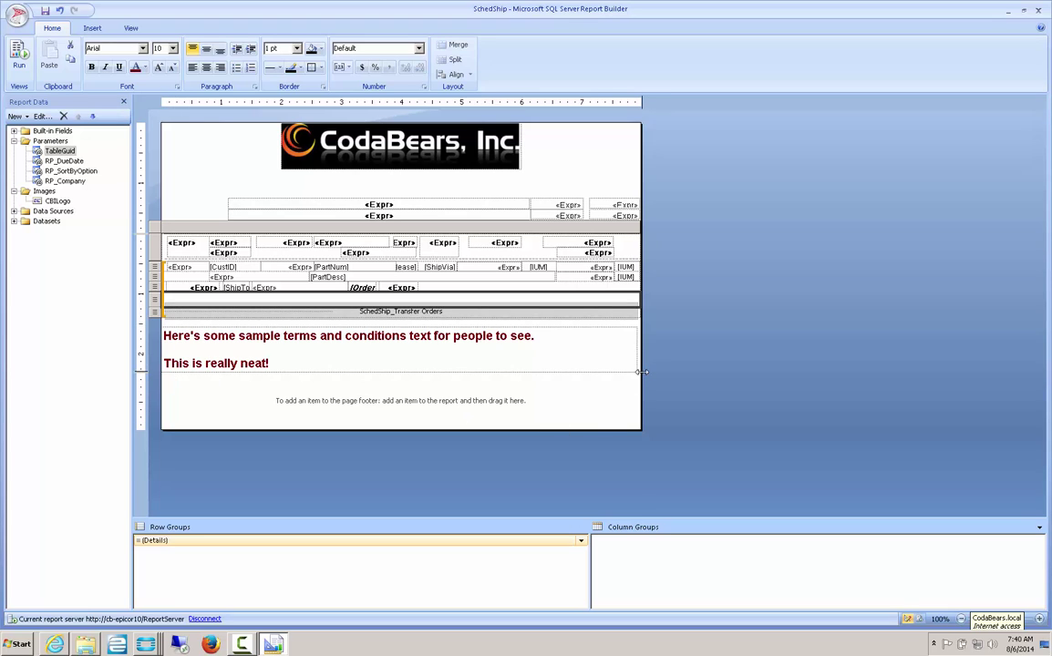
Extend the report body downward and move the Transfer Orders subreport and the terms and conditions text box down clear of the table.
left_click_drag(641, 372, 637, 397)
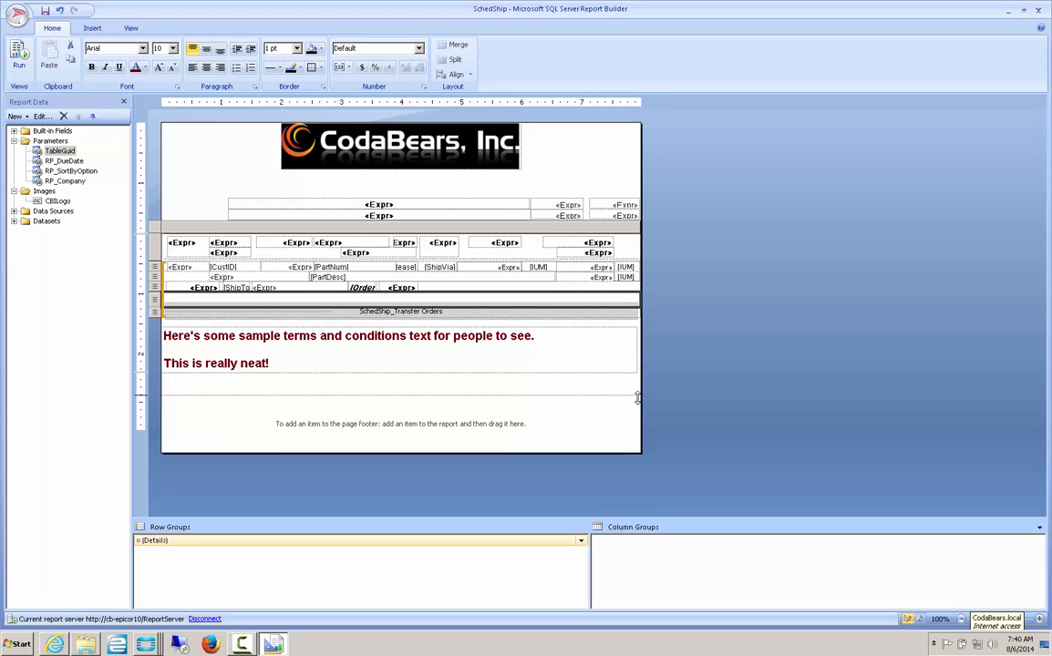
left_click(617, 329)
left_click(612, 319, "ctrl")
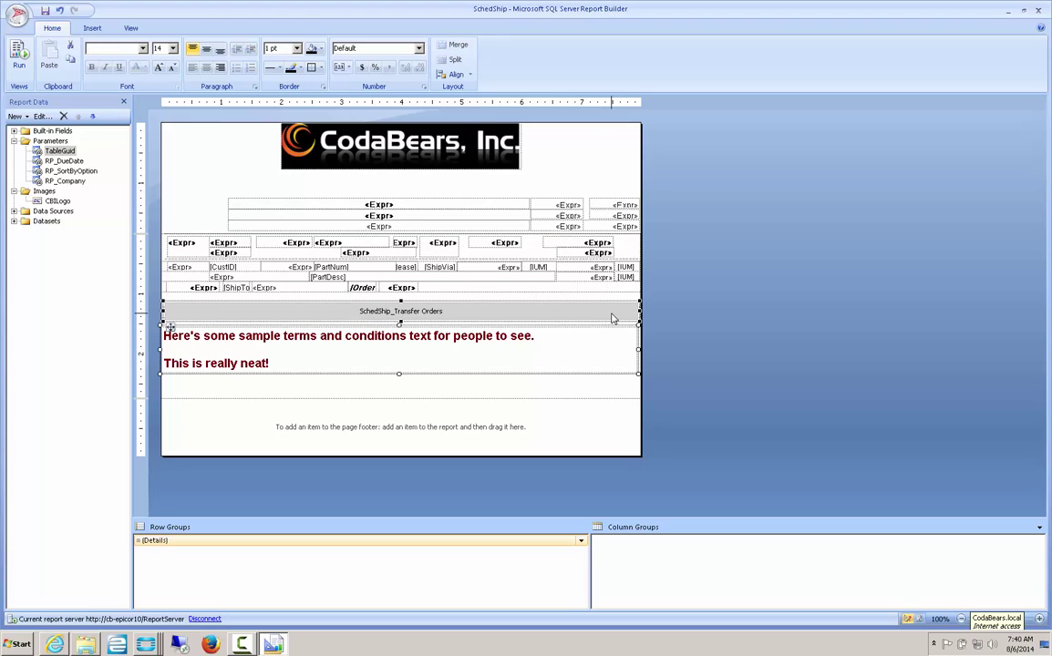
key("Down")
key("Down")
key("Down")
key("Down")
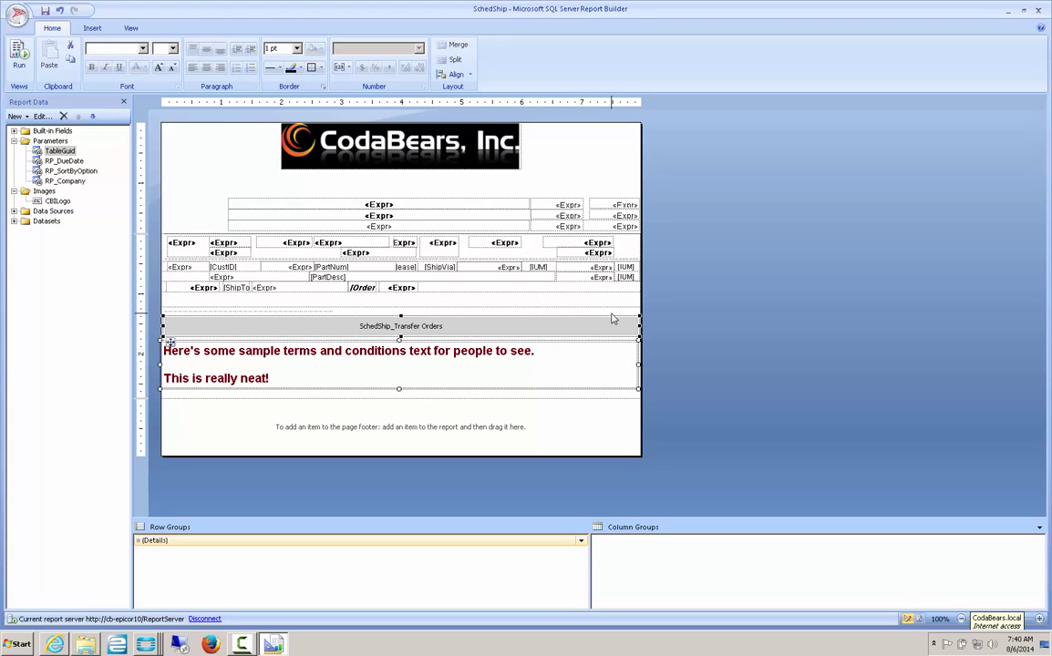
key("Down")
key("Down")
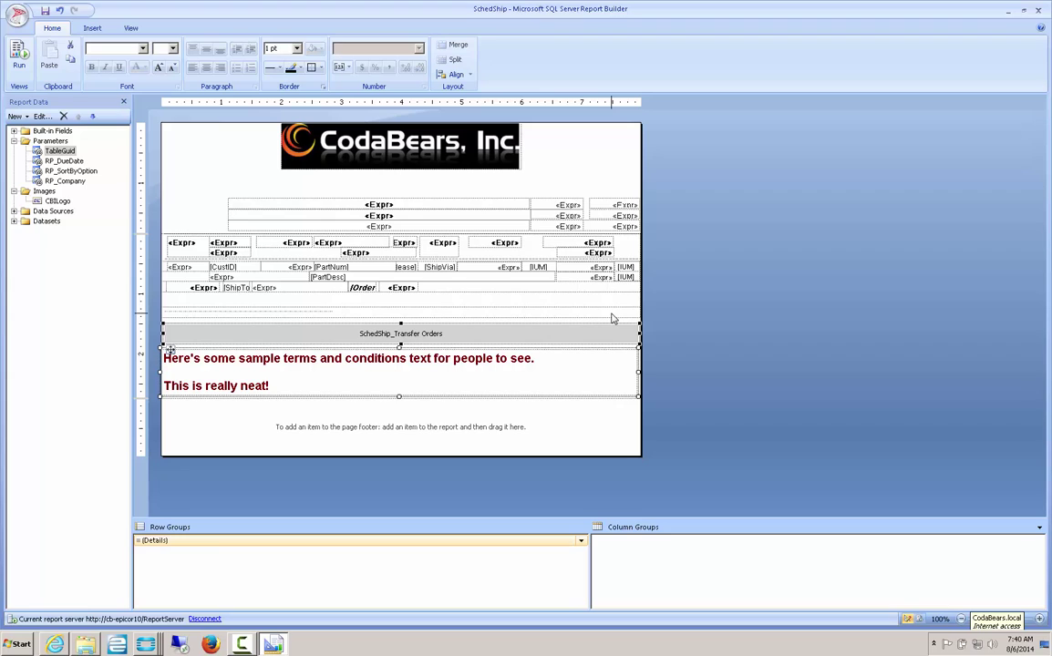
Add the JobProd_JobNum field to the new empty detail row.
left_click(561, 303)
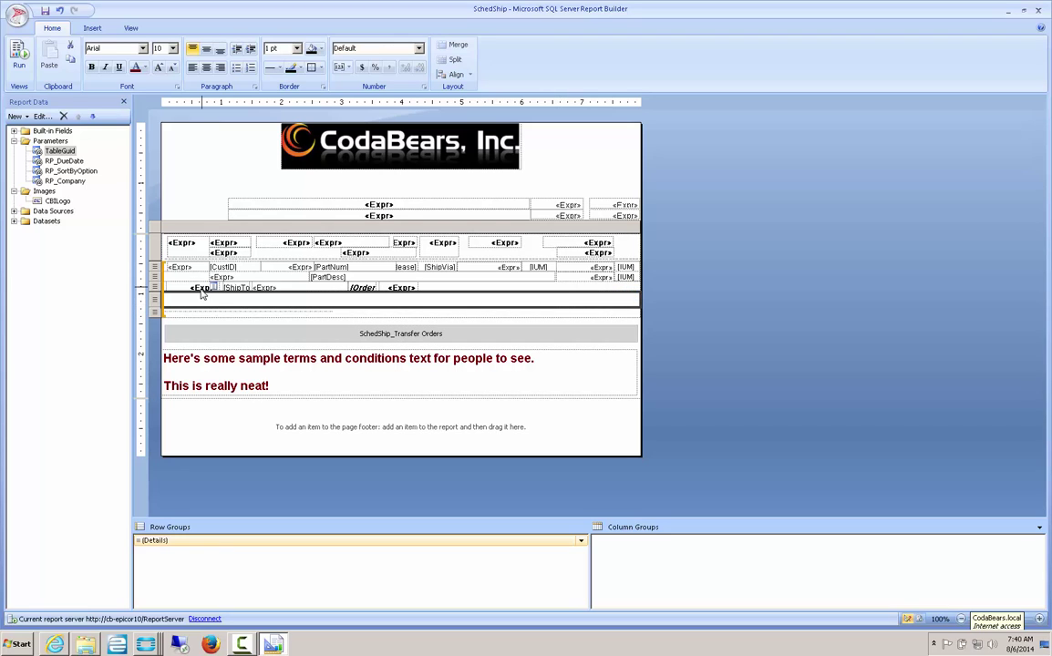
left_click(204, 300)
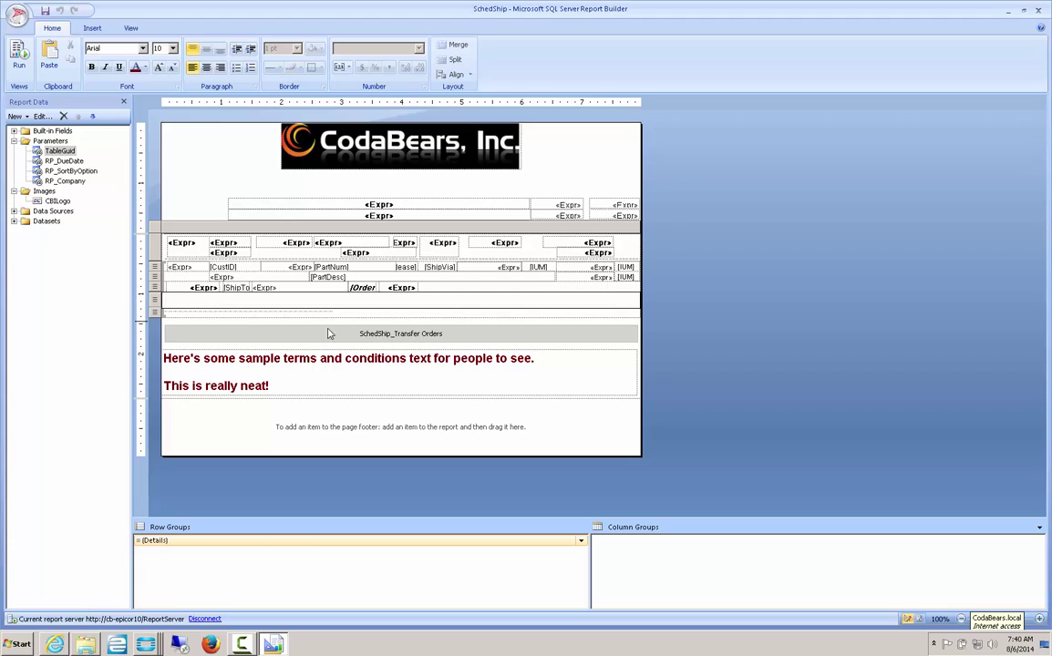
left_click(628, 301)
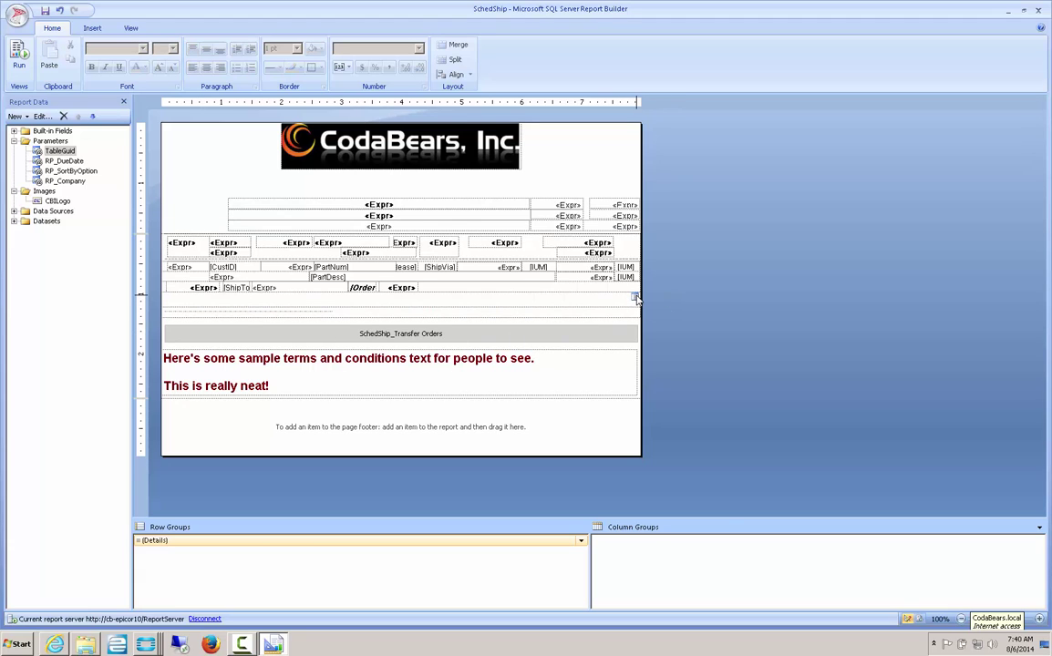
left_click(635, 298)
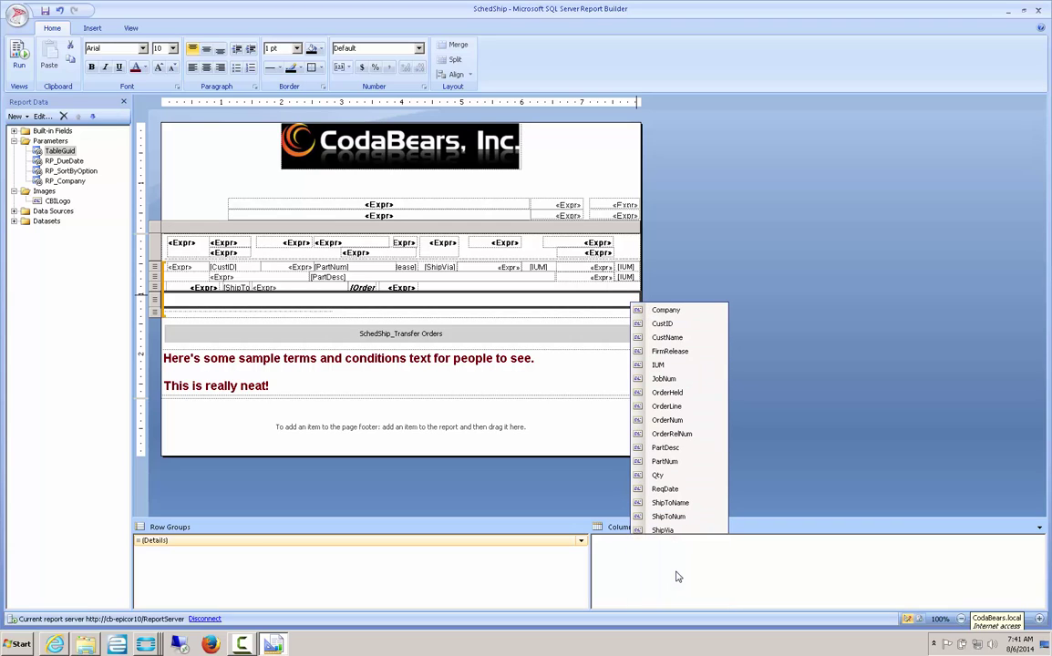
left_click(676, 571)
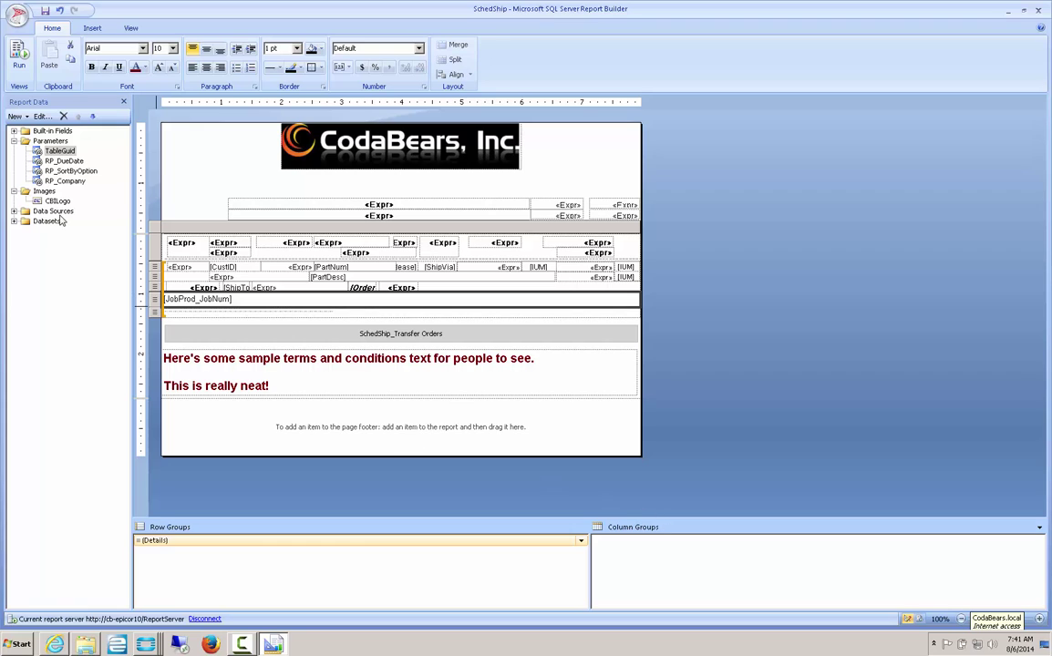
Rerun the report to check the new job number row, and save the report design.
left_click(20, 66)
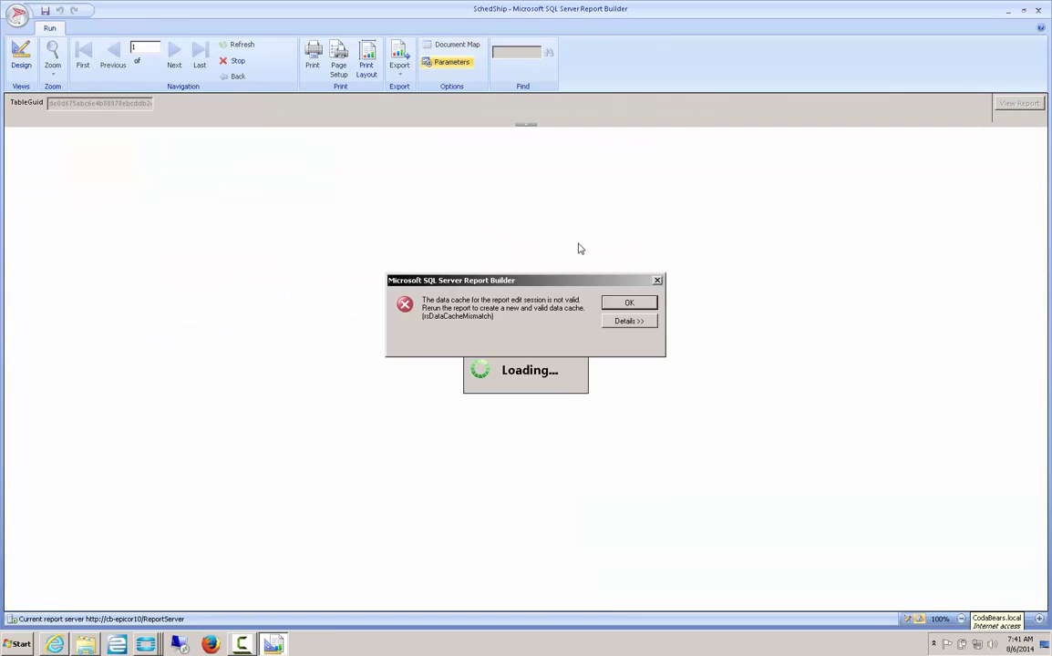
left_click(633, 302)
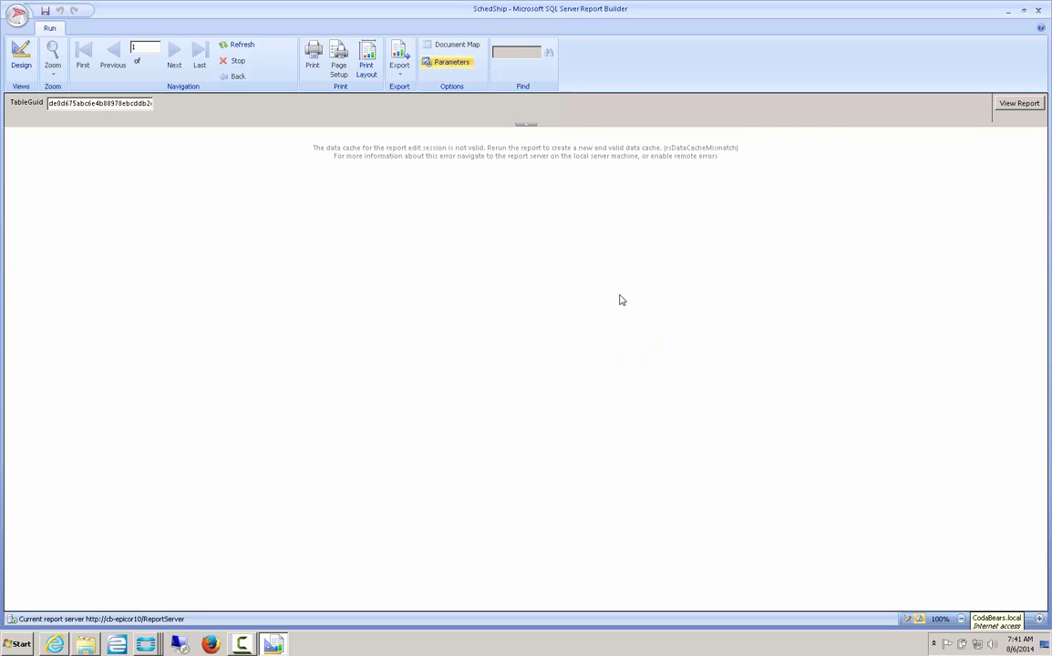
left_click(1010, 106)
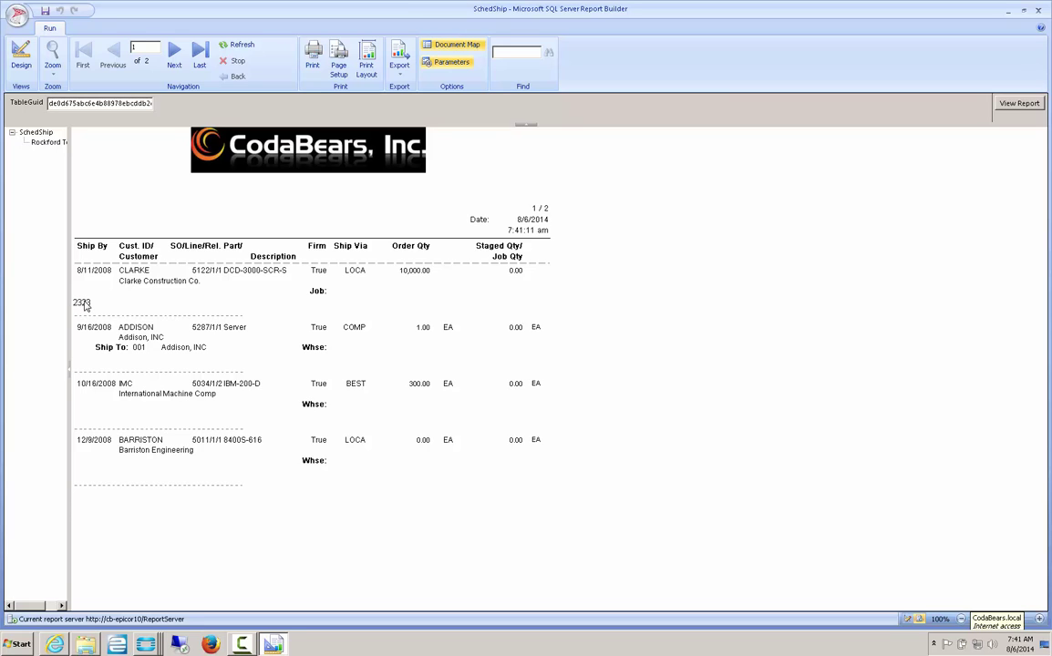
left_click(20, 56)
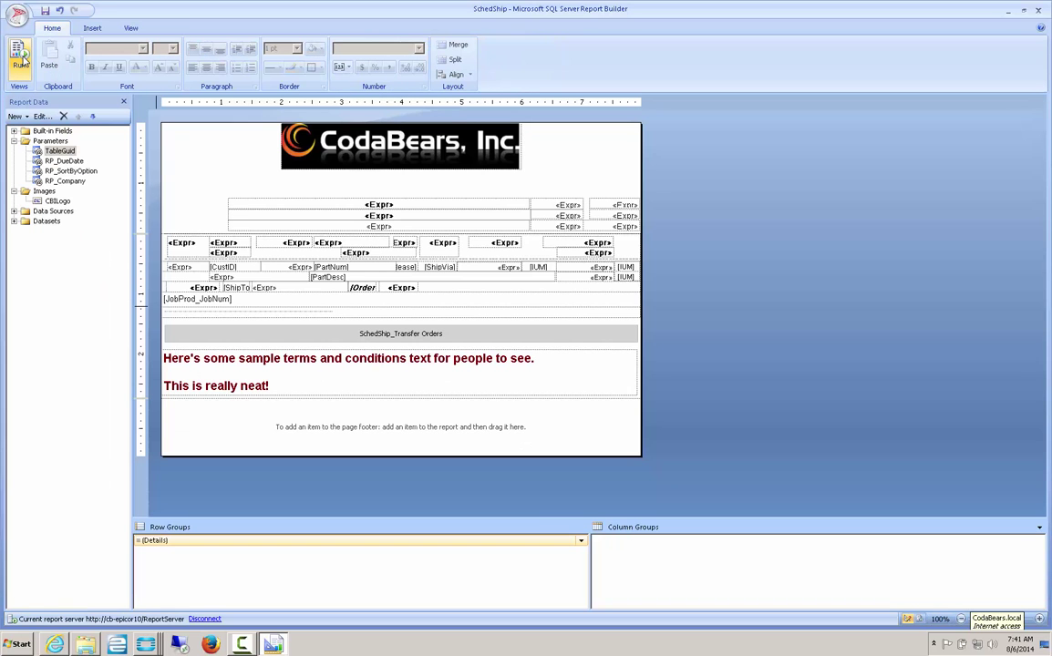
left_click(49, 13)
Check the default value specified for the TableGuid report parameter and close its properties.
double_click(60, 151)
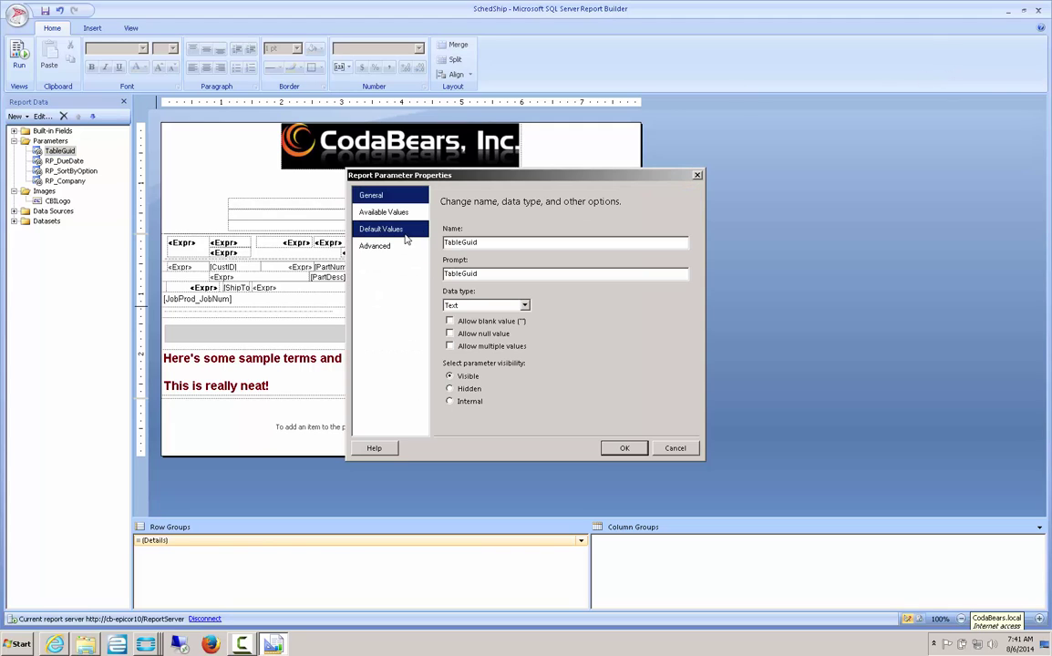
left_click(406, 239)
left_click_drag(574, 329, 436, 326)
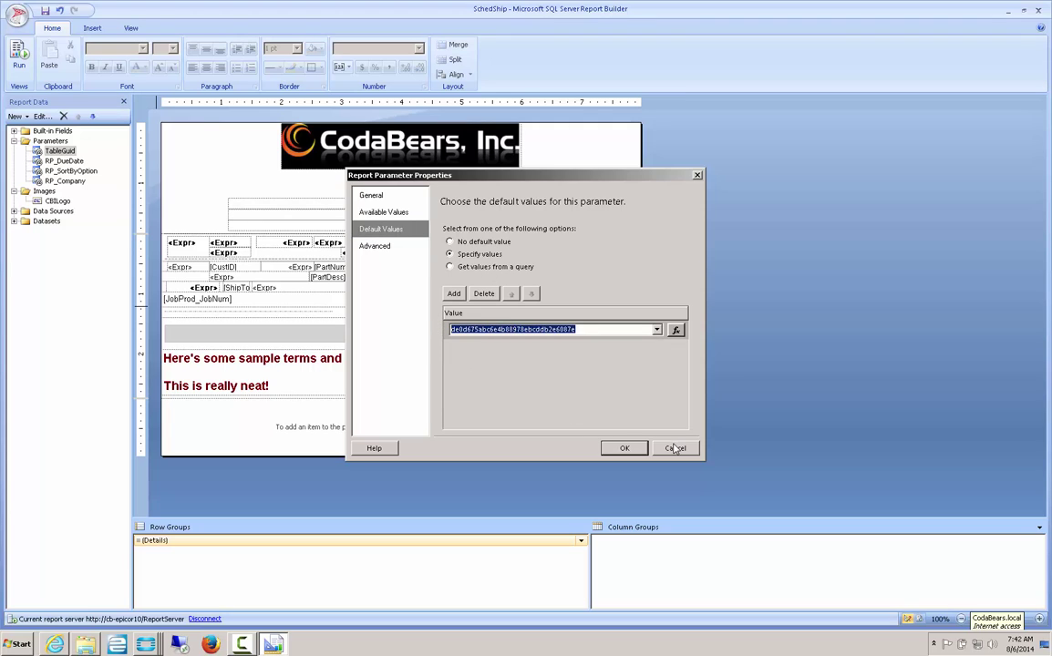
key("Return")
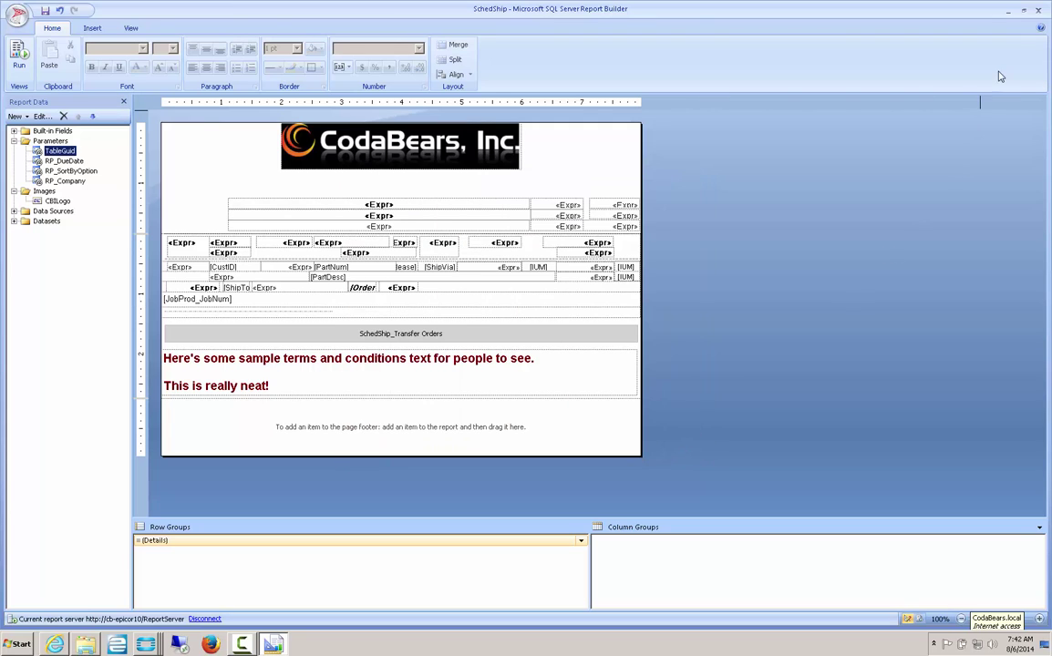
Close Report Builder, run the SchedShip report in Report Manager to review the saved design, and close the browser.
left_click(1039, 9)
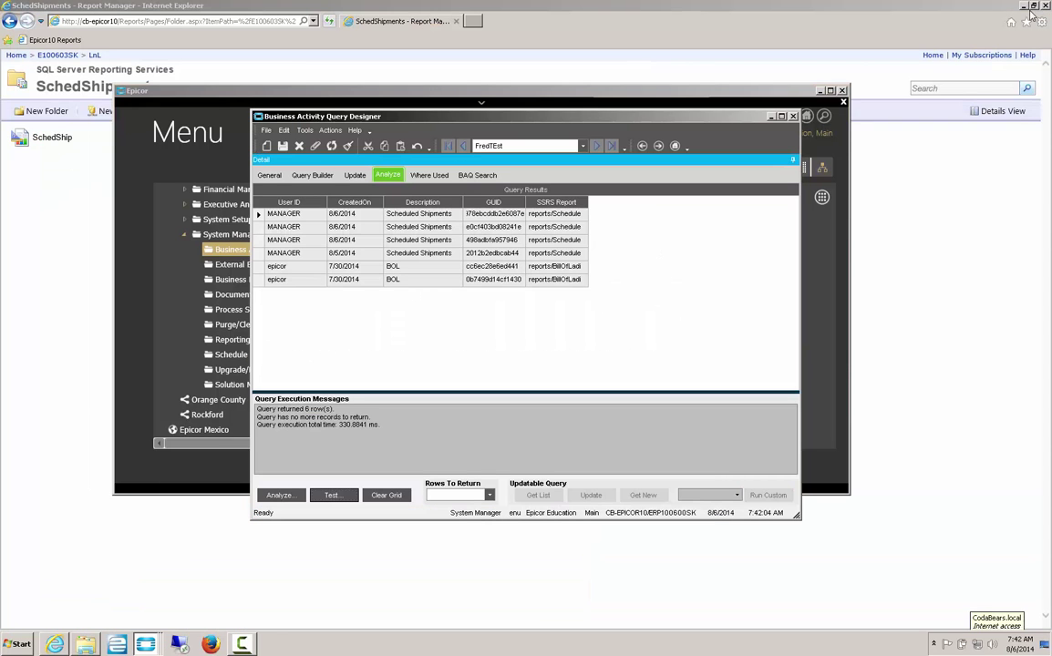
left_click(60, 171)
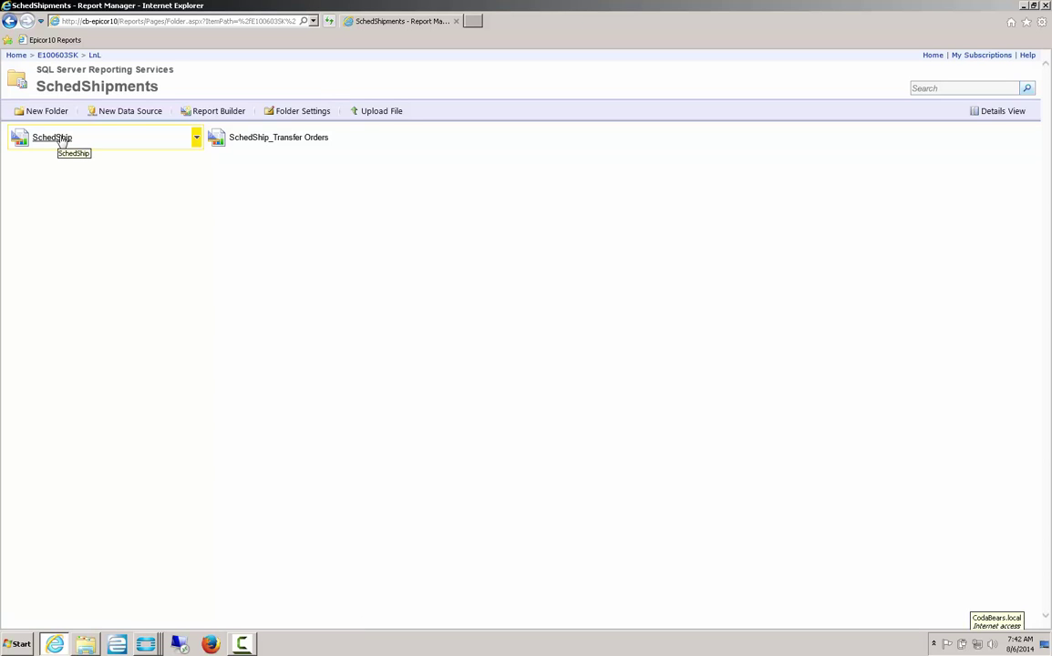
left_click(60, 140)
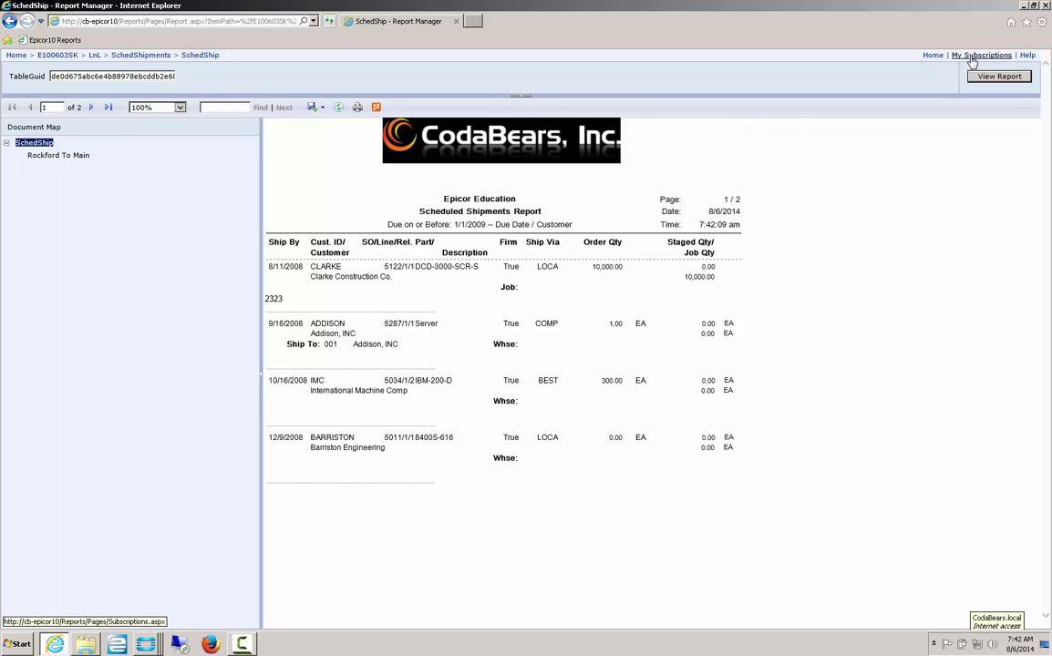
left_click(1045, 7)
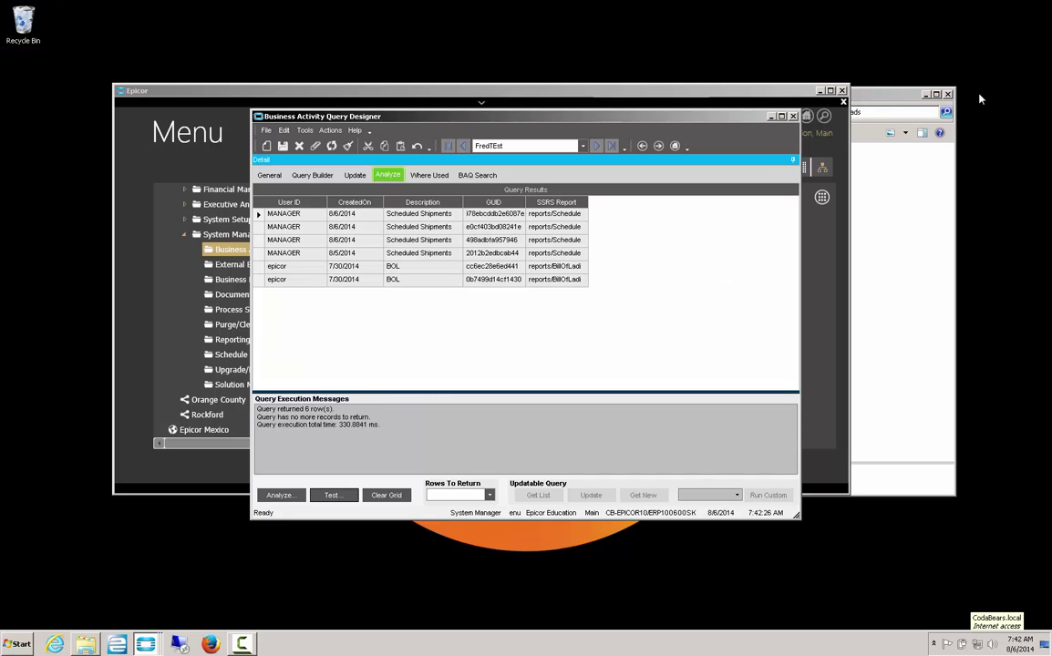
Switch to Epicor's Report Maintenance and add a report style described as LnL Sched Shipment to the Scheduled Shipments Report.
left_click(771, 117)
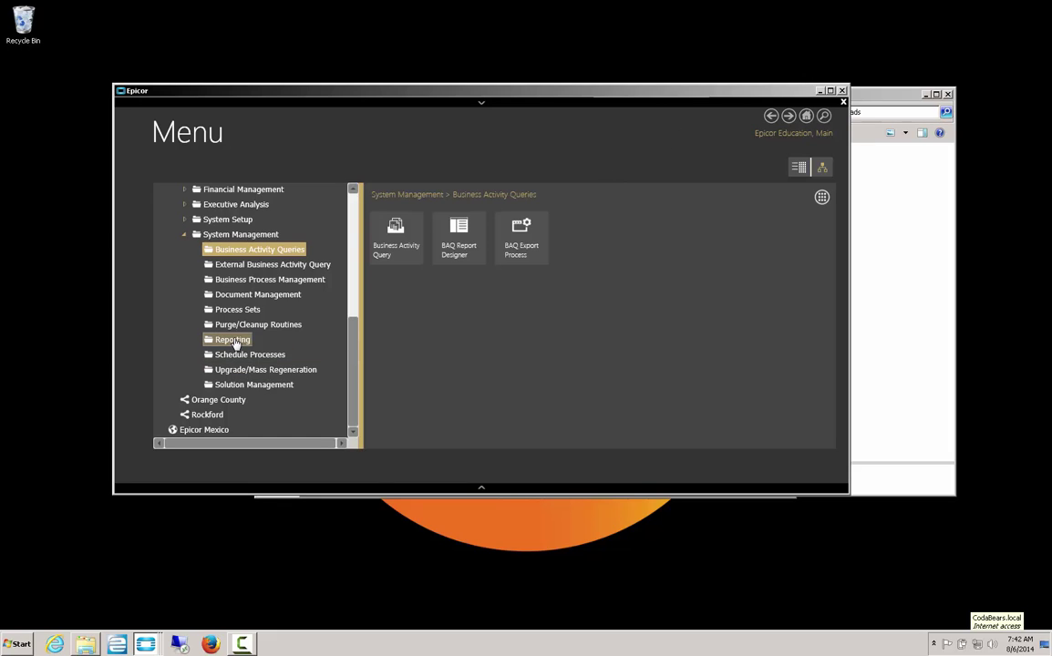
left_click(145, 645)
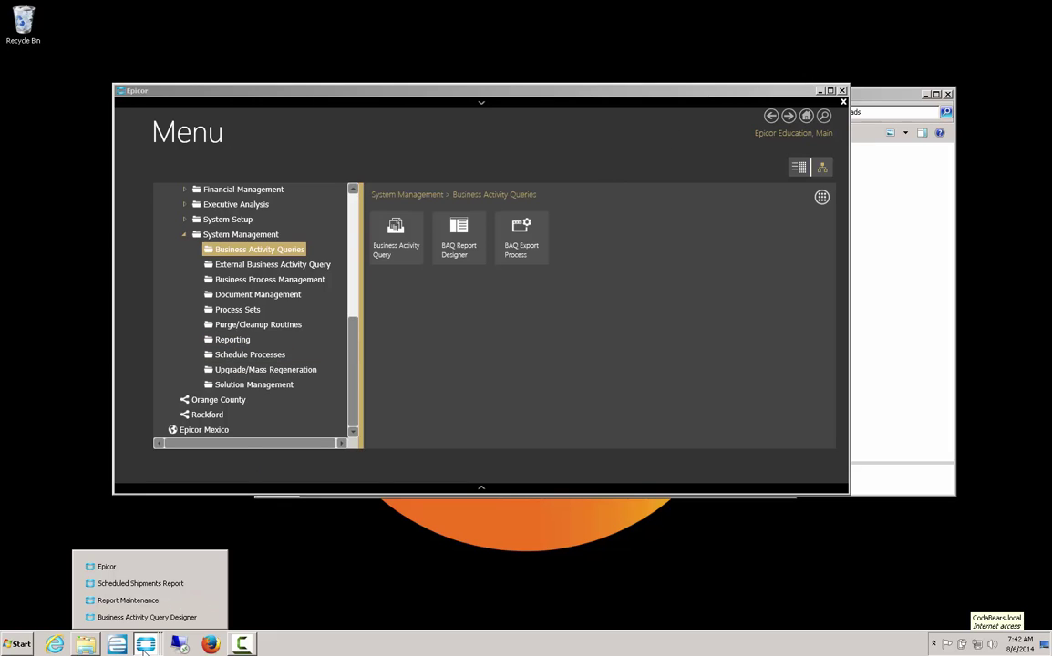
left_click(128, 600)
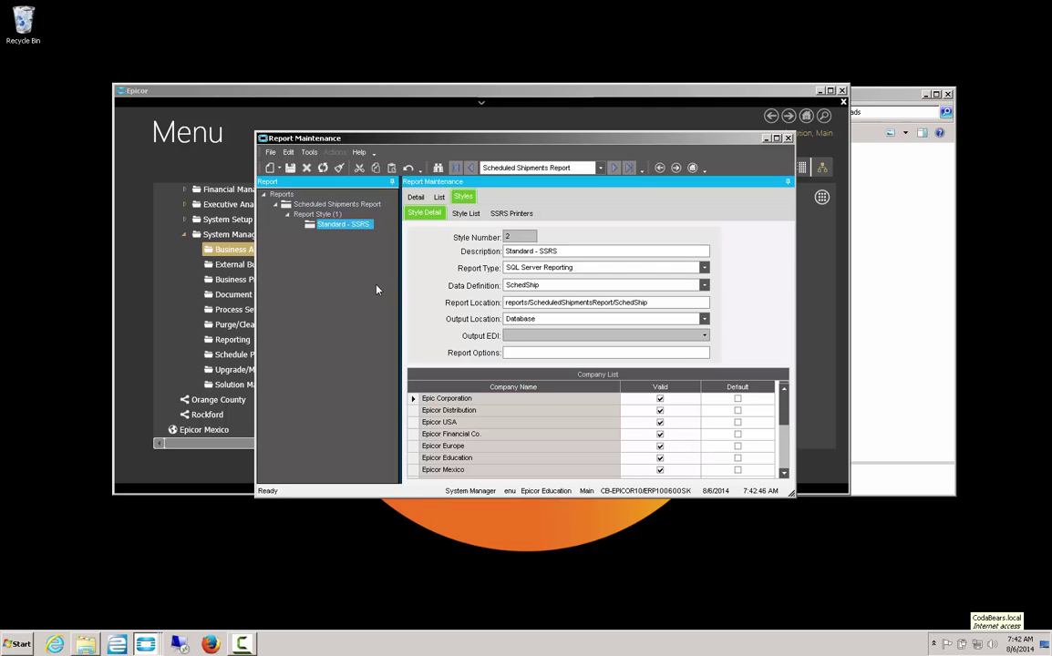
left_click(279, 171)
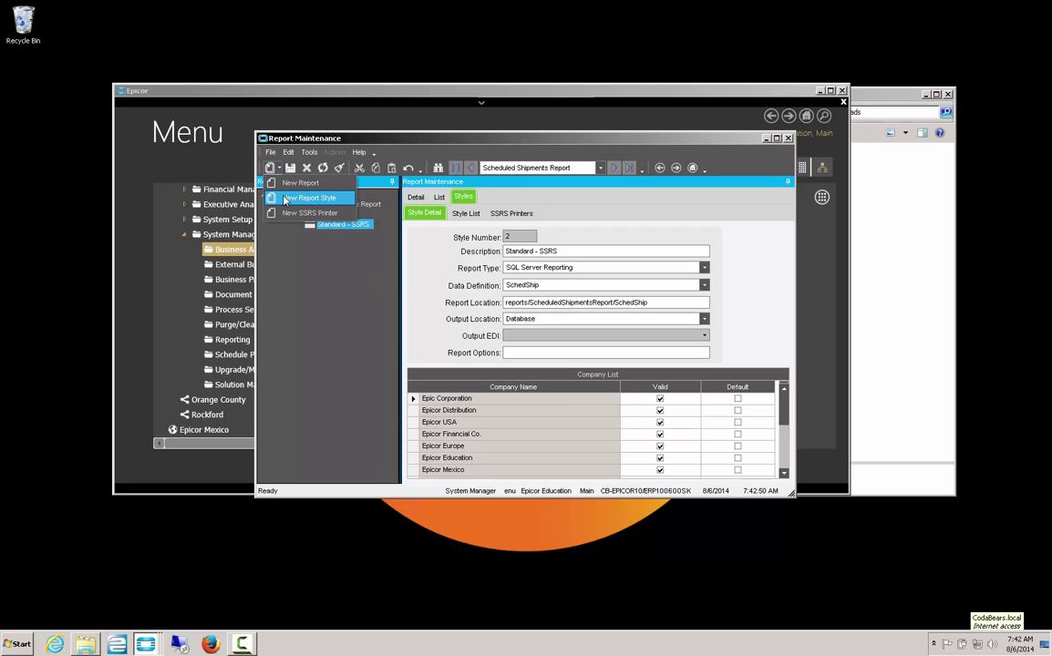
left_click(285, 198)
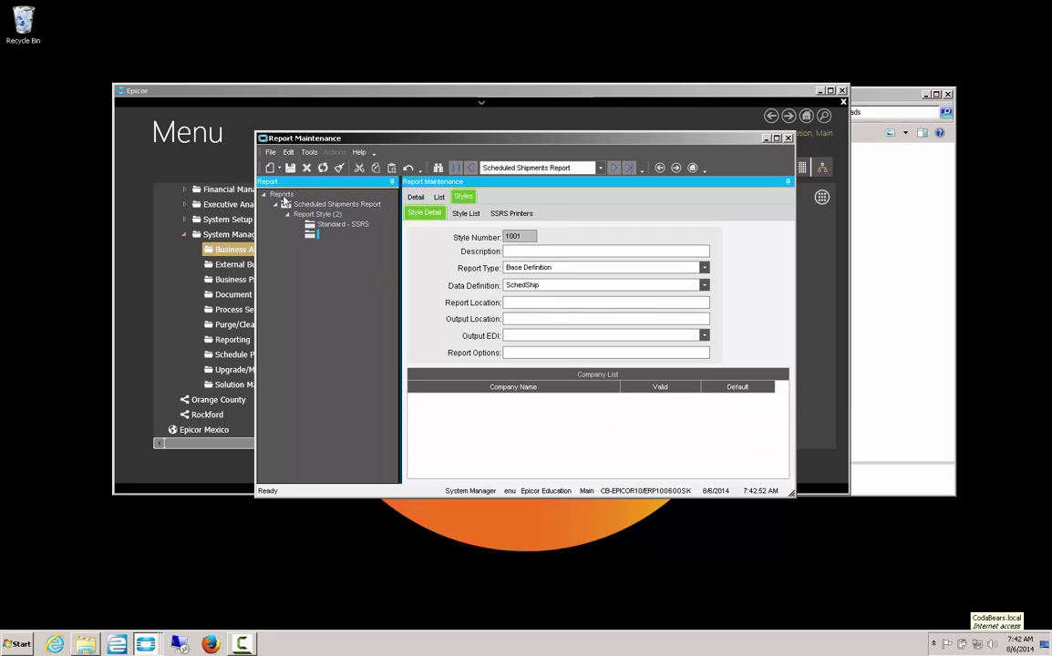
left_click(522, 253)
type("LNL Sched Shipment")
Set the new style's report type to SQL Server Reporting, data definition to SchedShip and output location to Database.
left_click(703, 268)
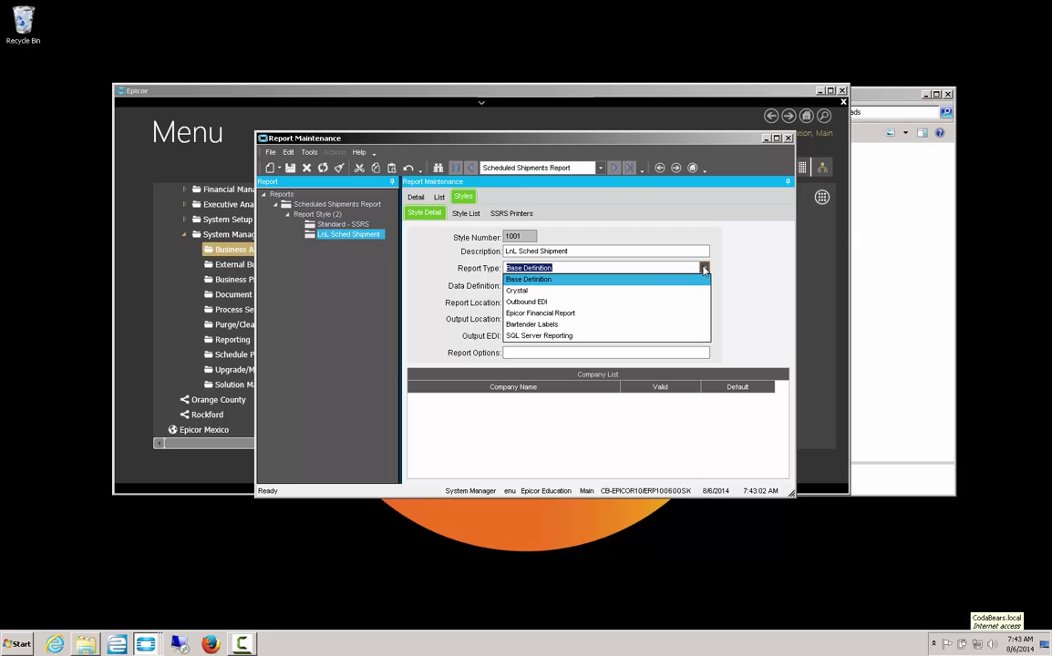
left_click(536, 336)
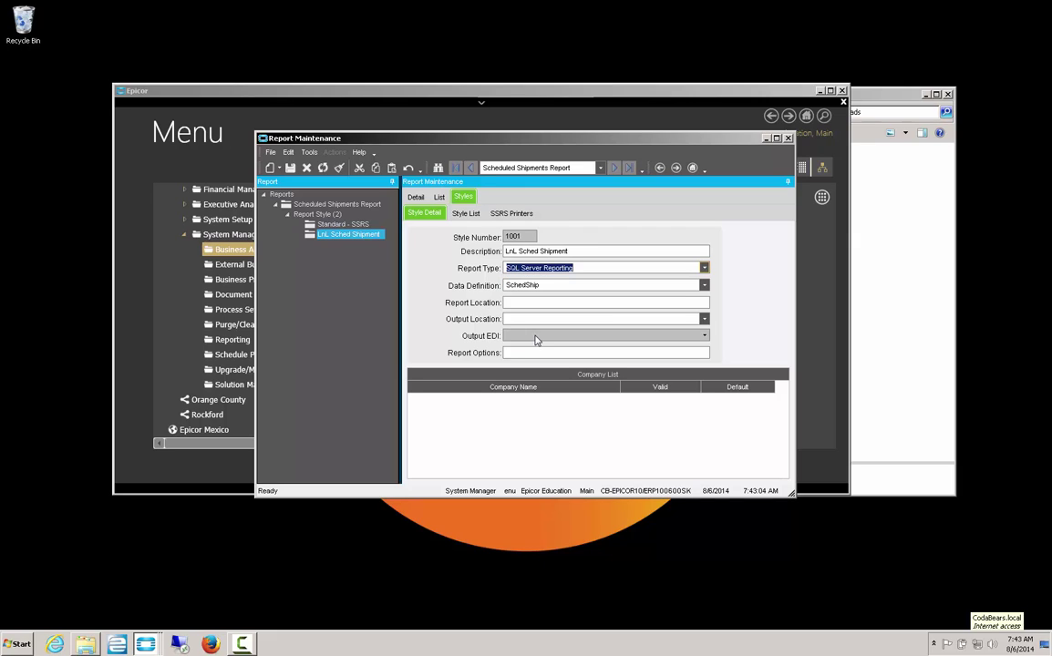
left_click(702, 285)
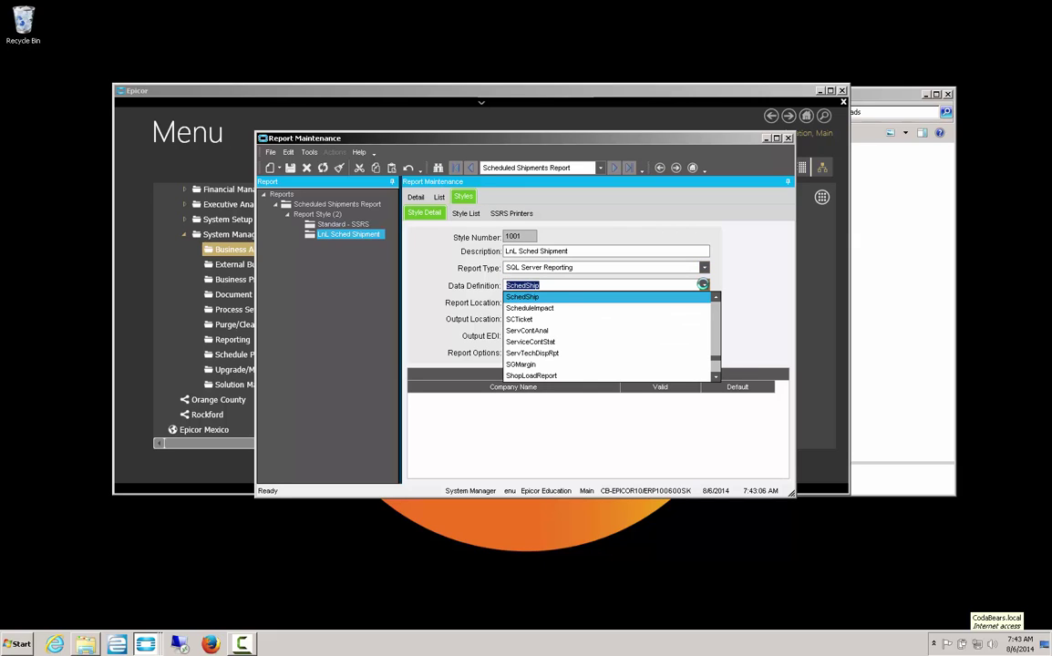
left_click(700, 297)
left_click(698, 302)
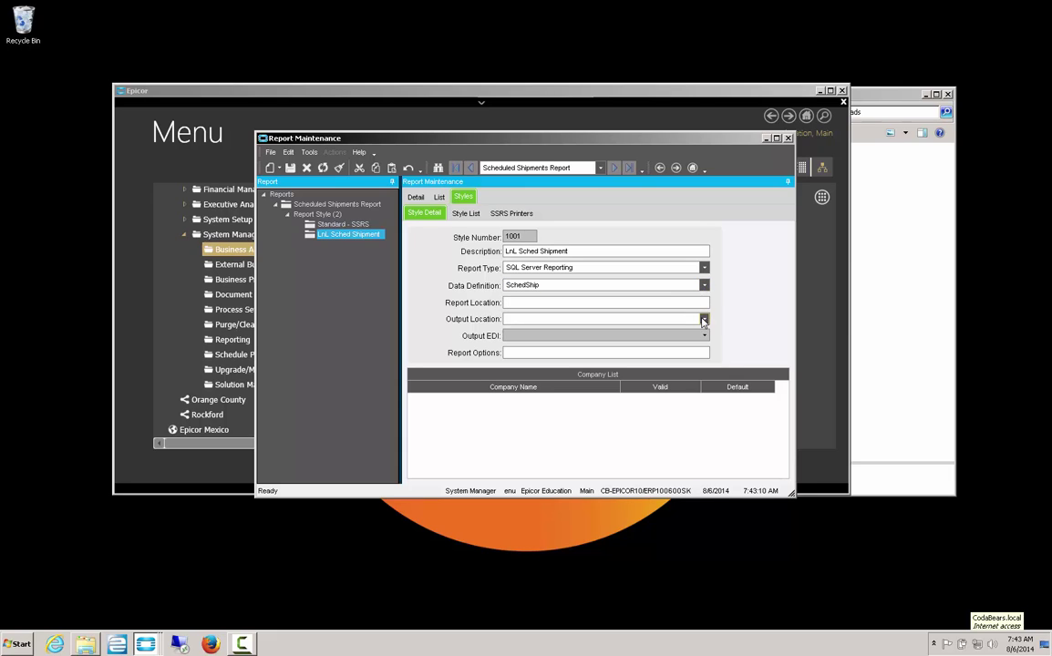
left_click(703, 319)
left_click(533, 343)
Look up the customized report's folder path in Report Manager under LnL, SchedShipments, and dismiss the default browser prompt.
left_click(56, 645)
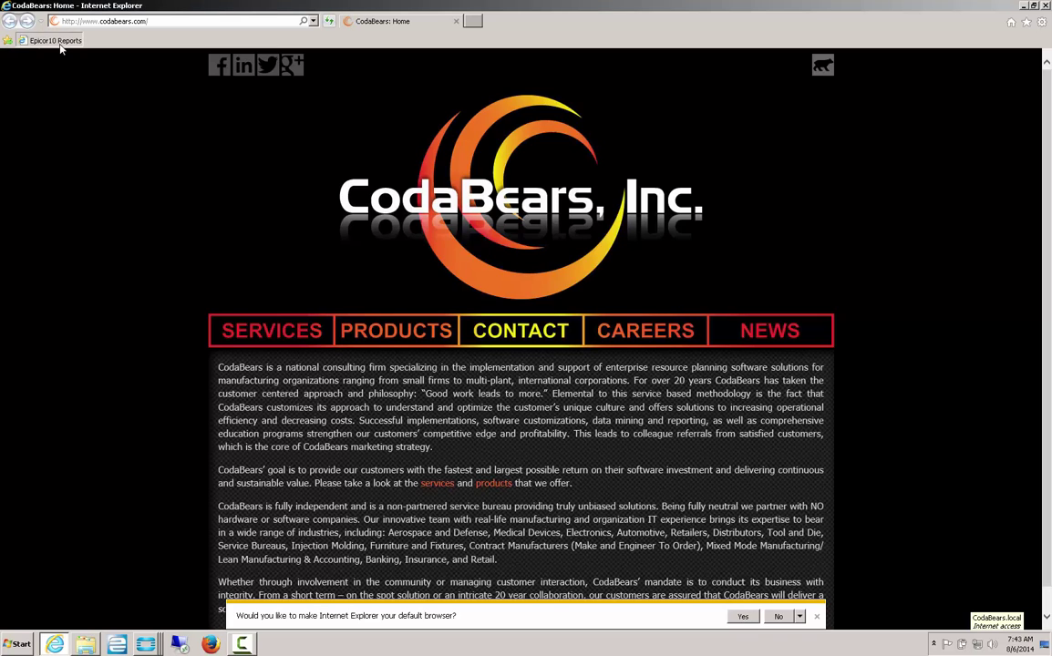
left_click(58, 41)
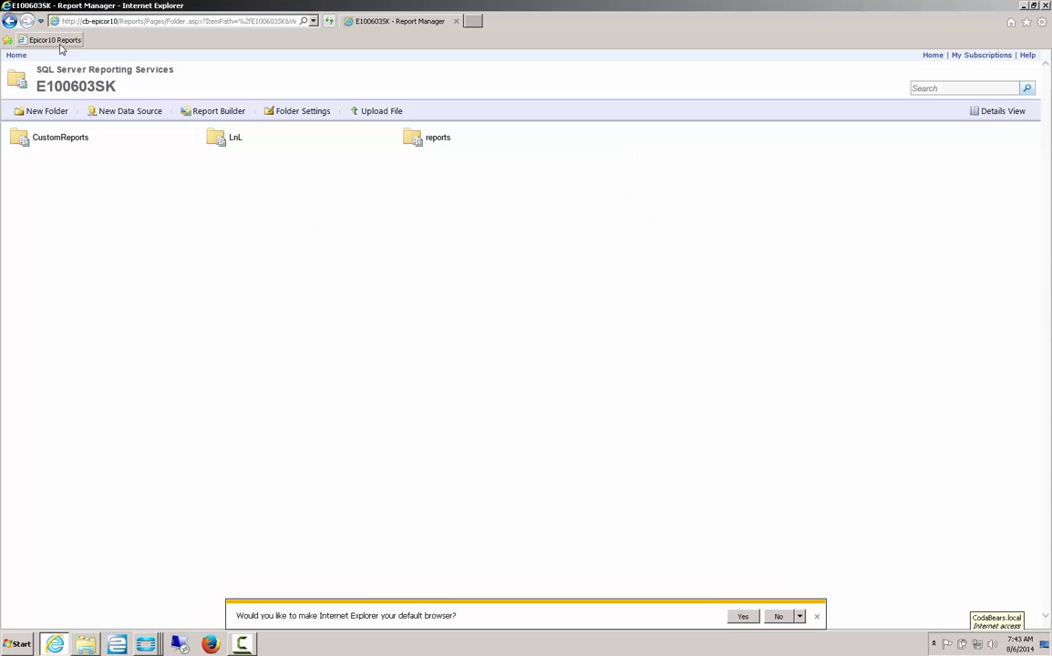
left_click(237, 146)
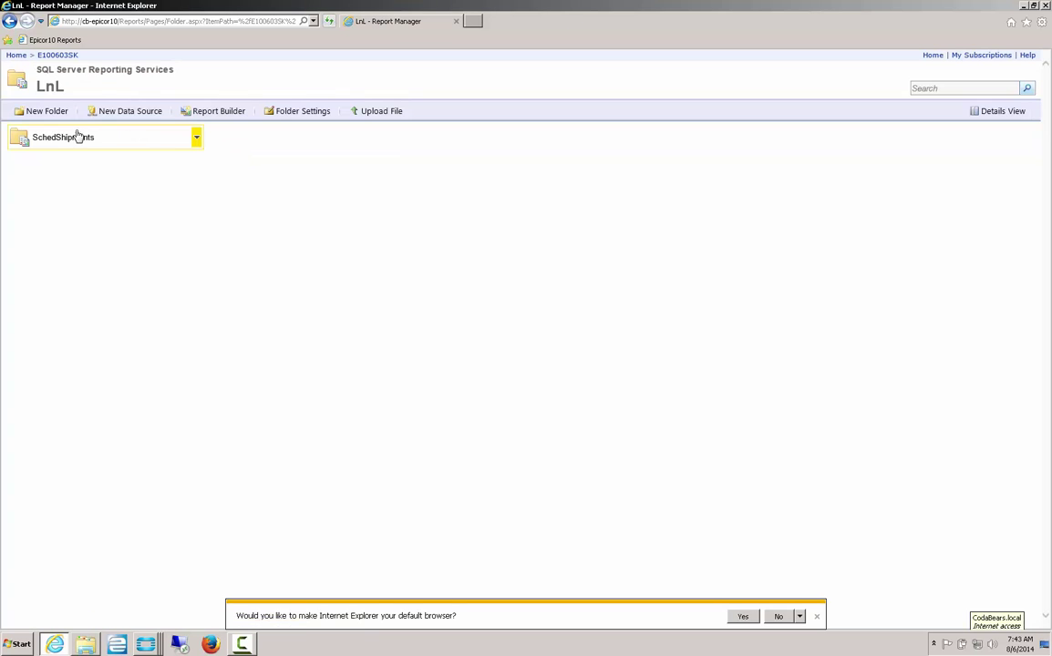
left_click(64, 139)
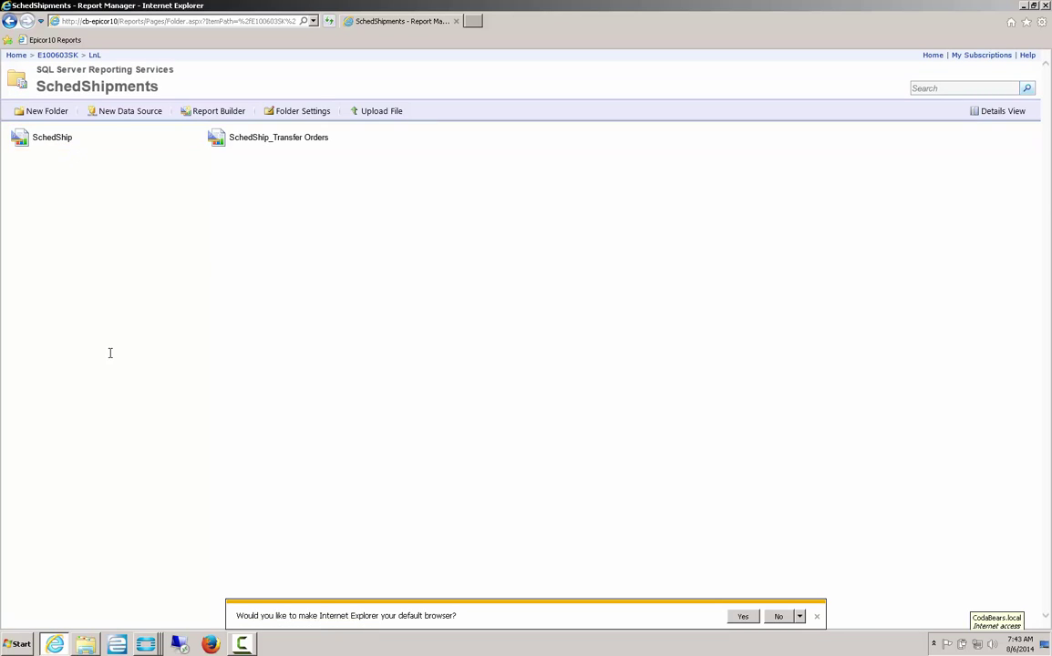
right_click(146, 645)
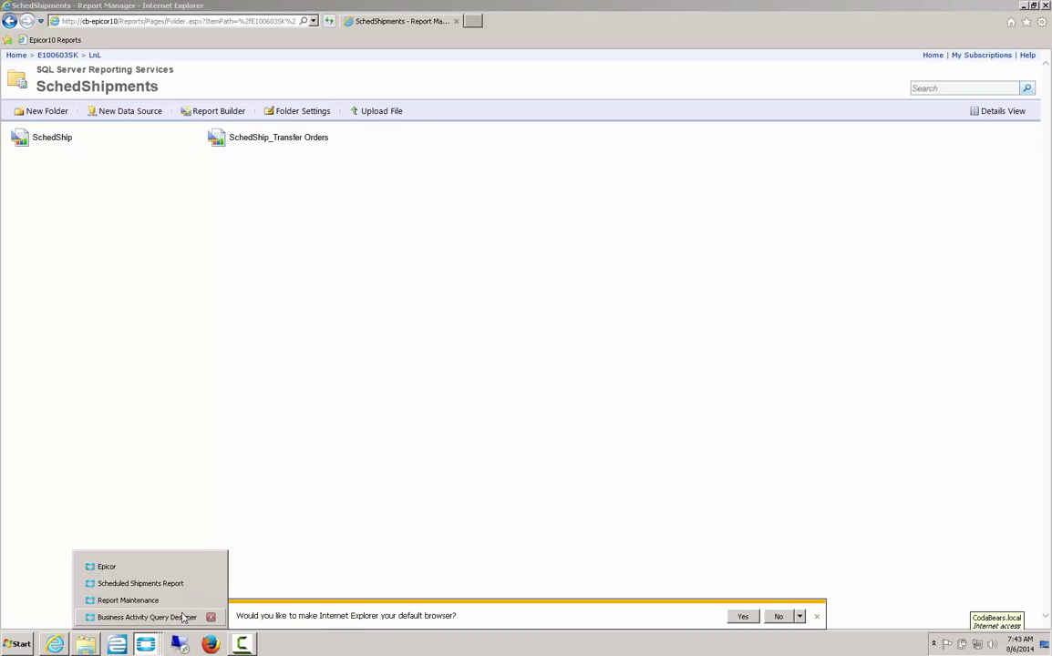
left_click(815, 617)
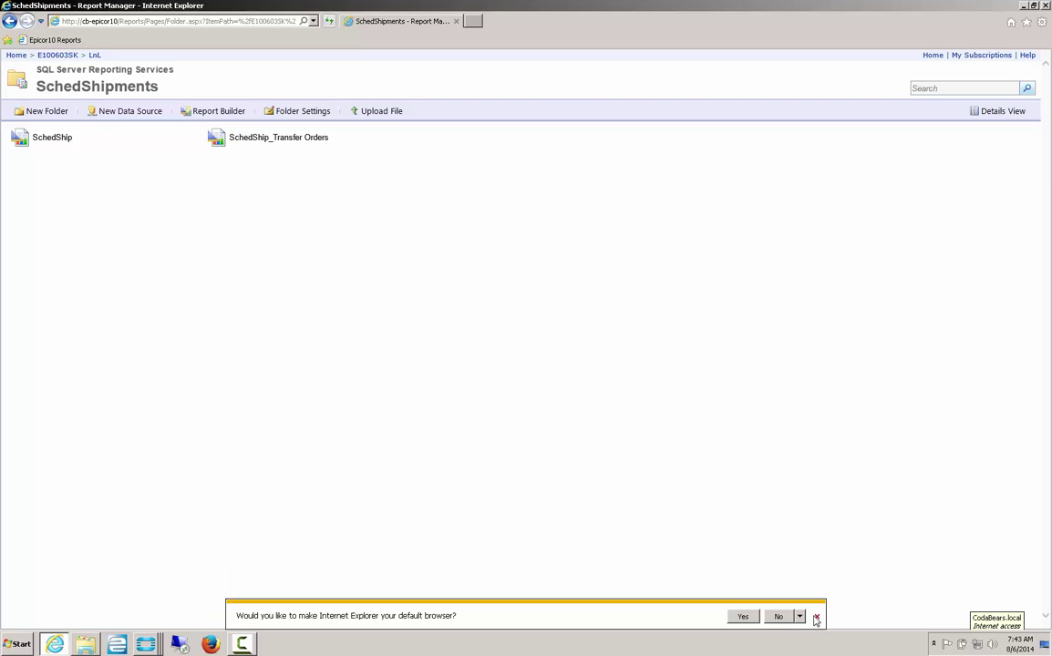
left_click(816, 617)
Back in Report Maintenance, set the new style's report location to LnL/SchedShipments/SchedShip and save the style.
right_click(145, 644)
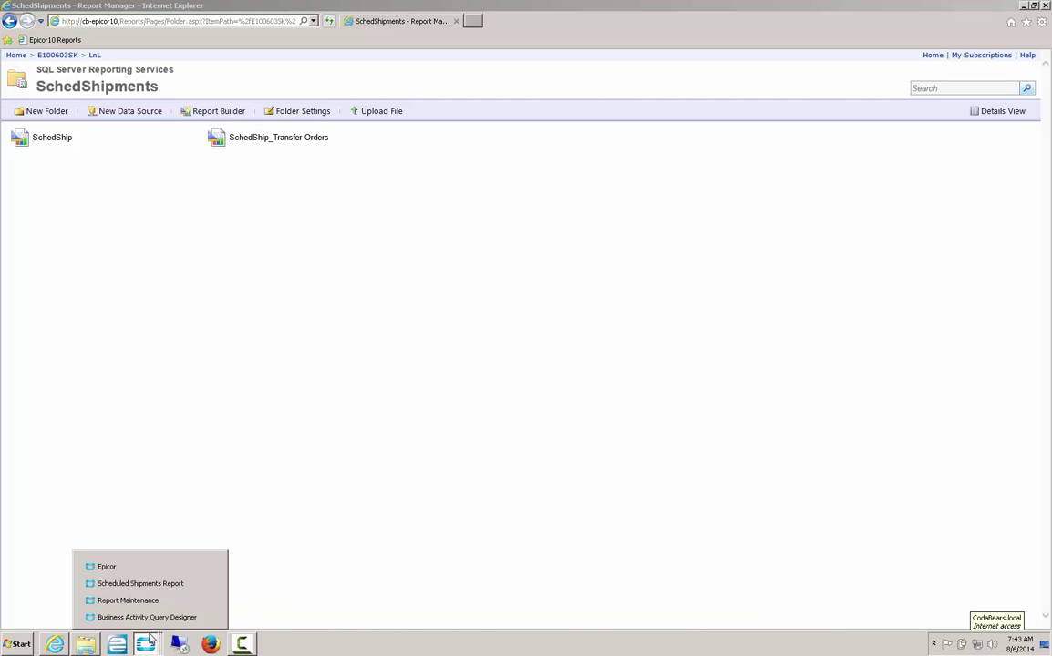
left_click(152, 604)
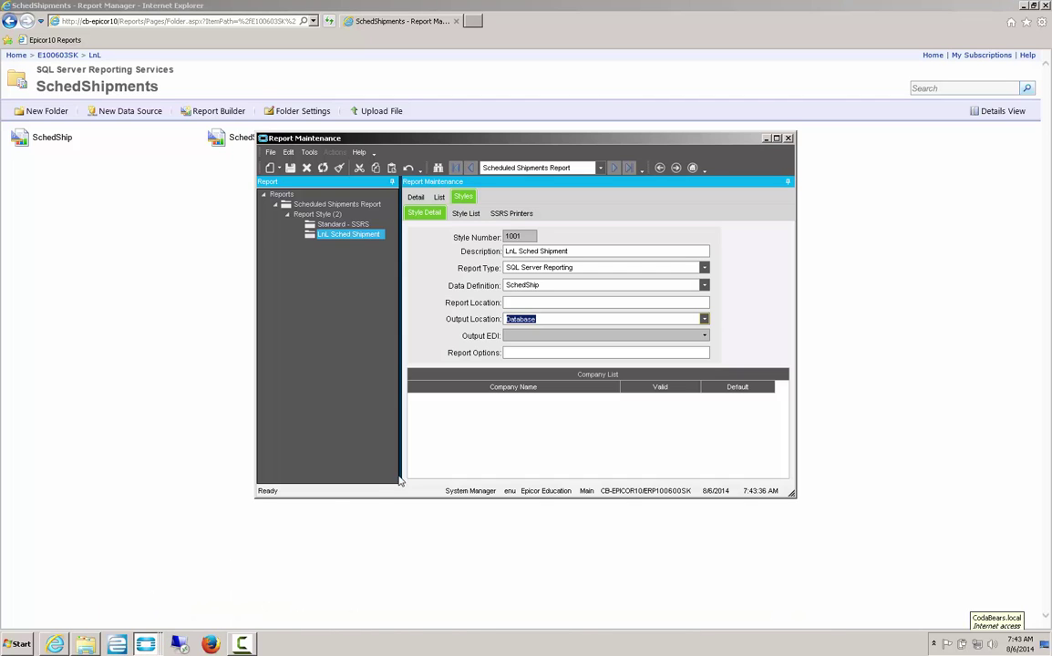
left_click(529, 301)
type("LnL/SchedS")
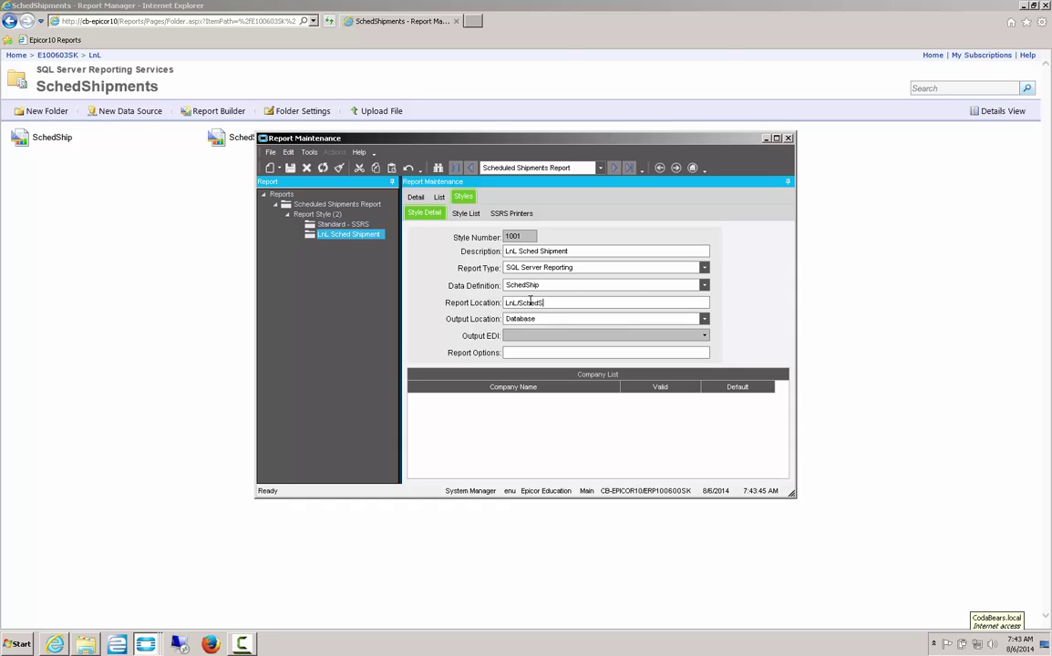
type("hipments/SchedShip")
left_click(290, 169)
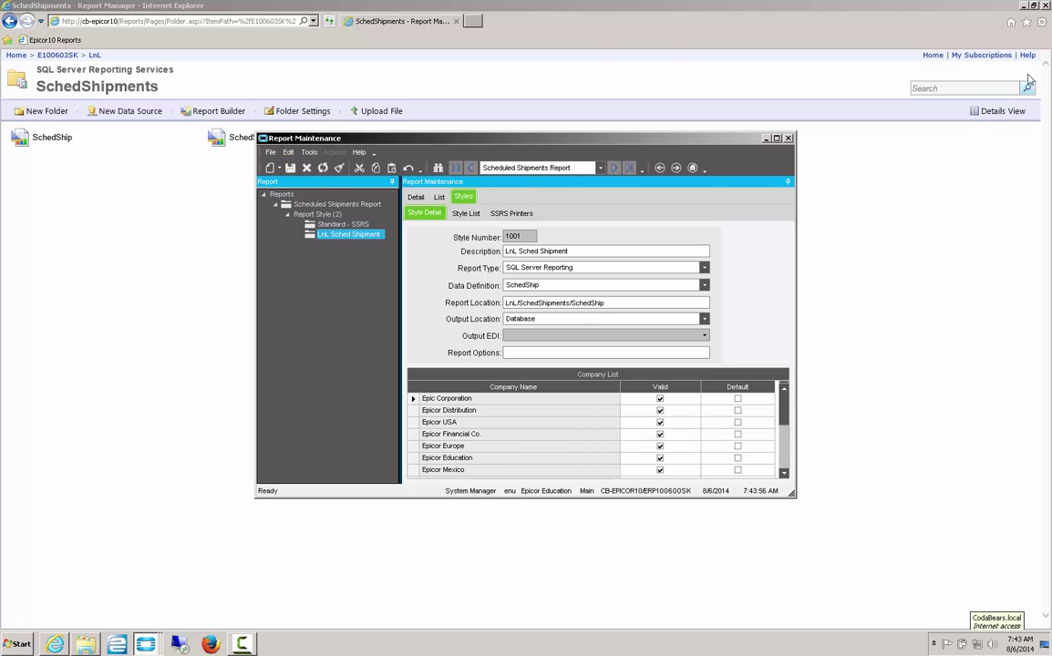
Minimize the browser, close the old Scheduled Shipments Report window and reopen that report from the Order Management reports.
left_click(1023, 6)
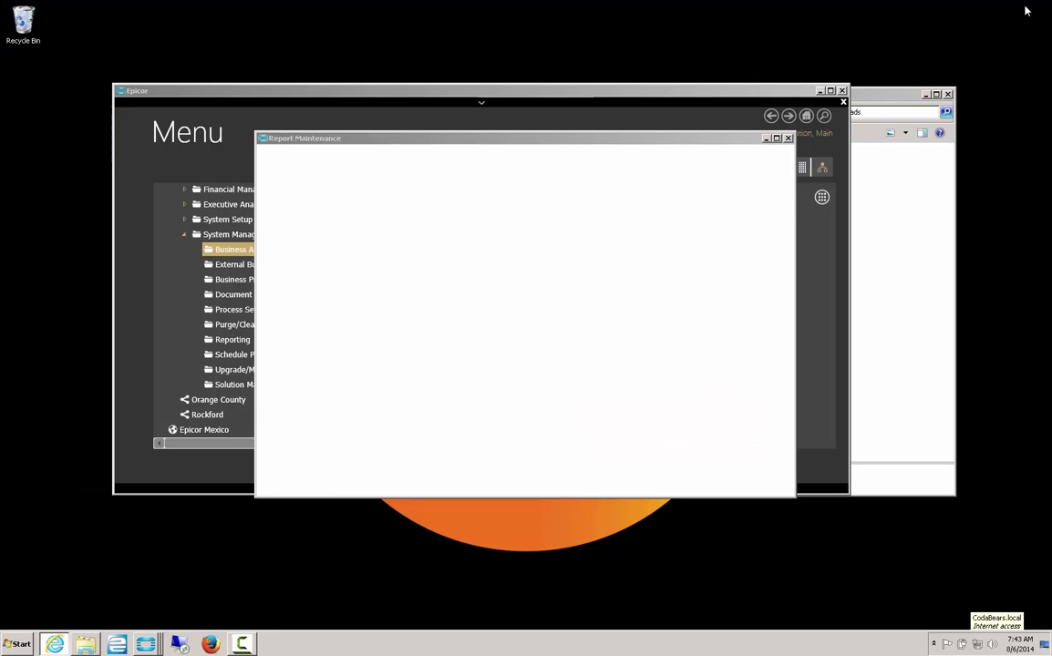
left_click(146, 644)
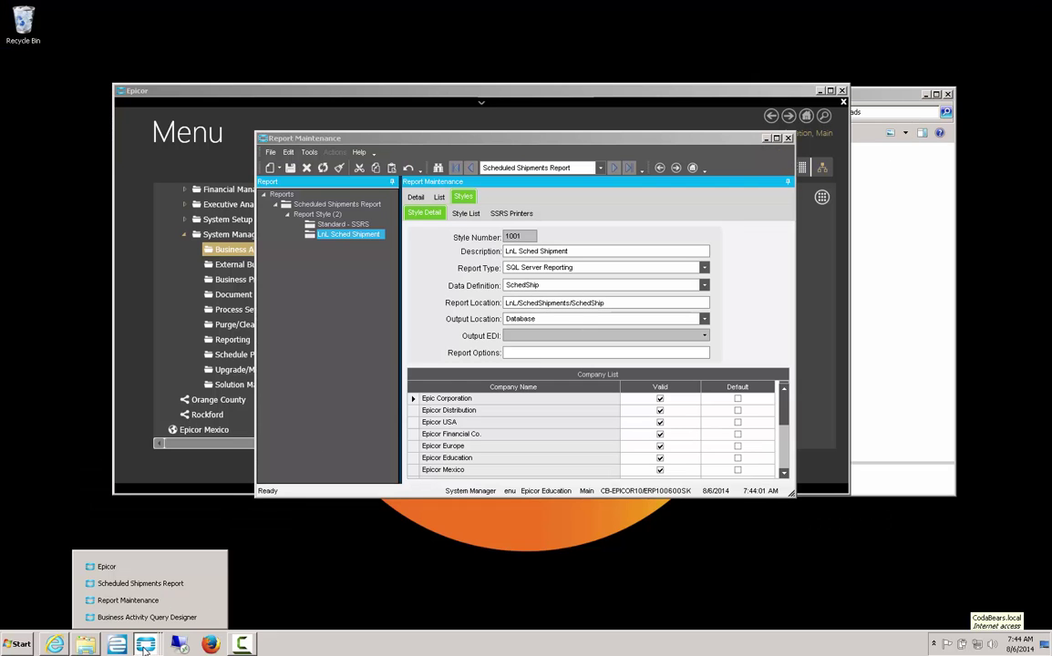
left_click(169, 584)
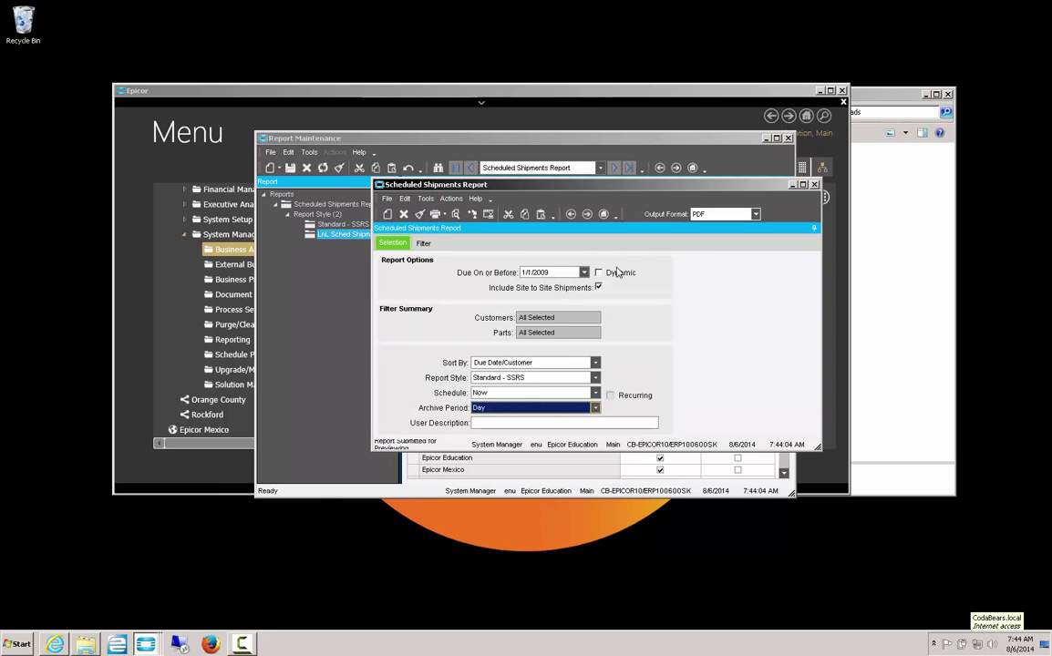
left_click(814, 185)
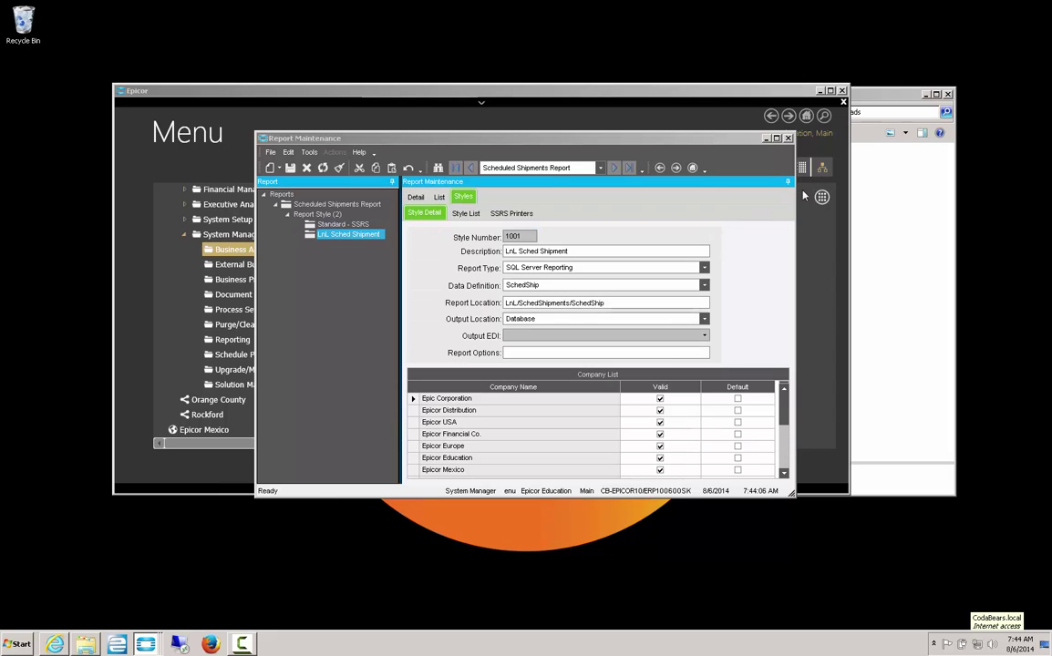
left_click(517, 94)
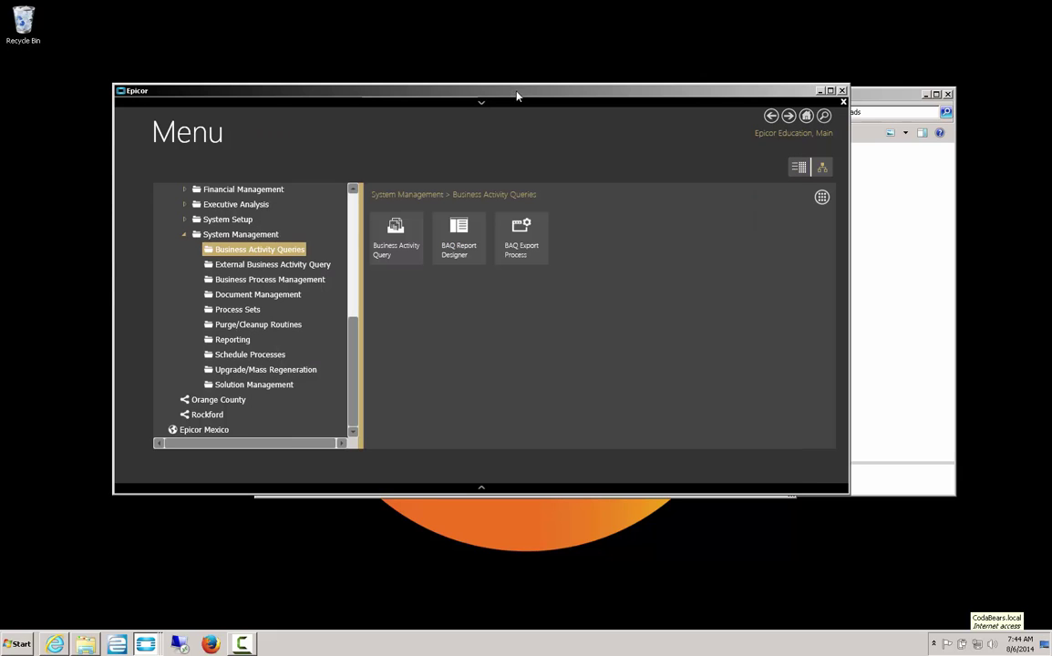
scroll(356, 226, "up", 5)
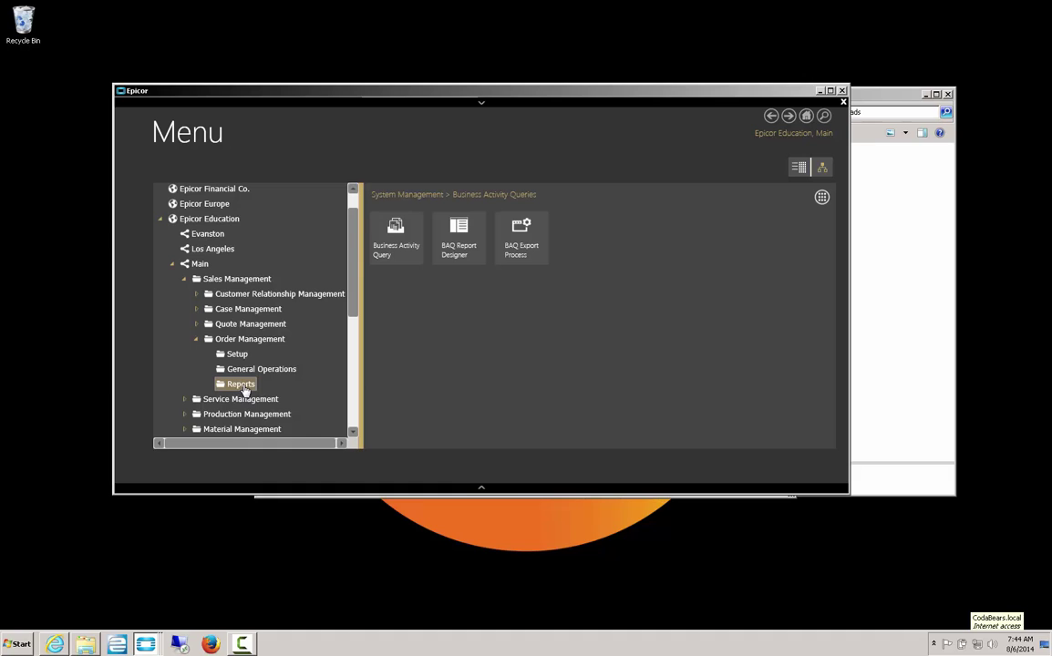
left_click(242, 386)
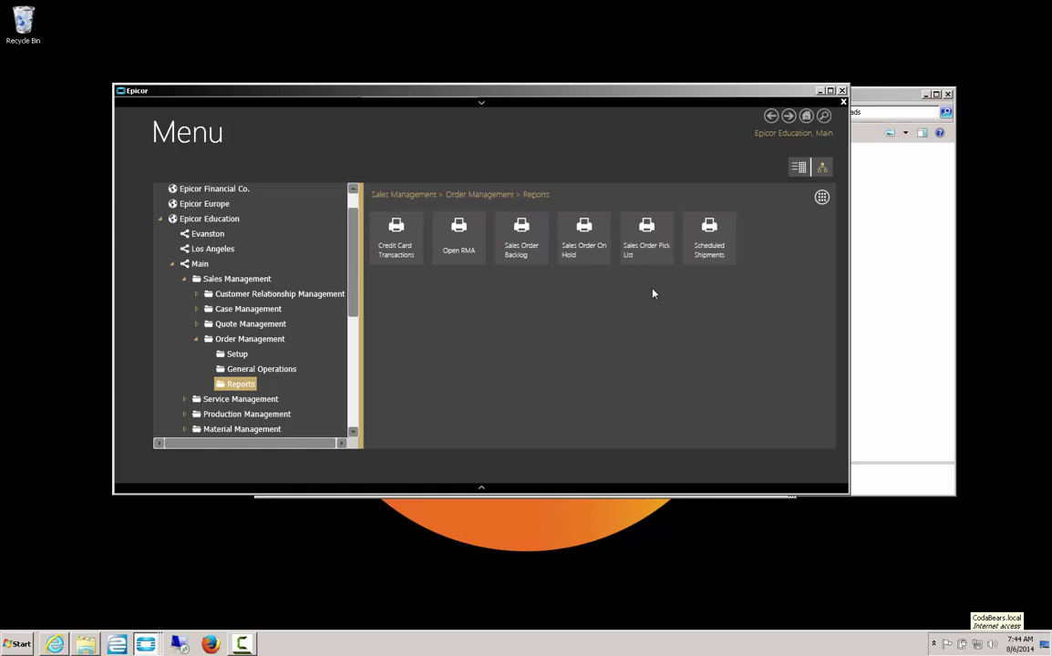
left_click(706, 235)
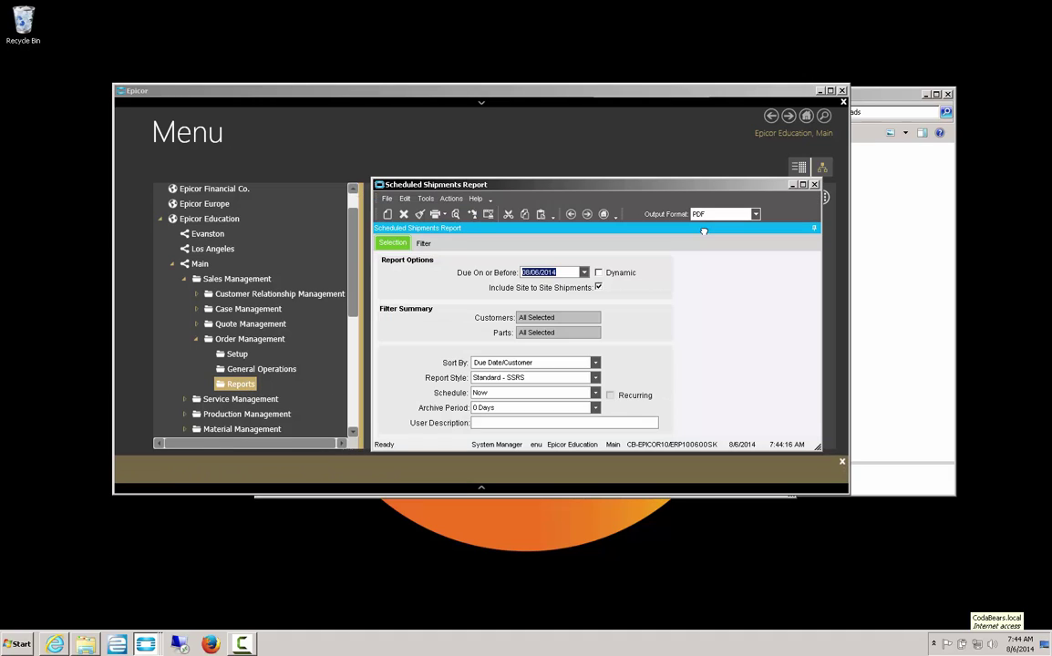
Choose the LnL Sched Shipment report style, set Due On or Before to 1/1/2009, and preview the report as PDF.
left_click(580, 377)
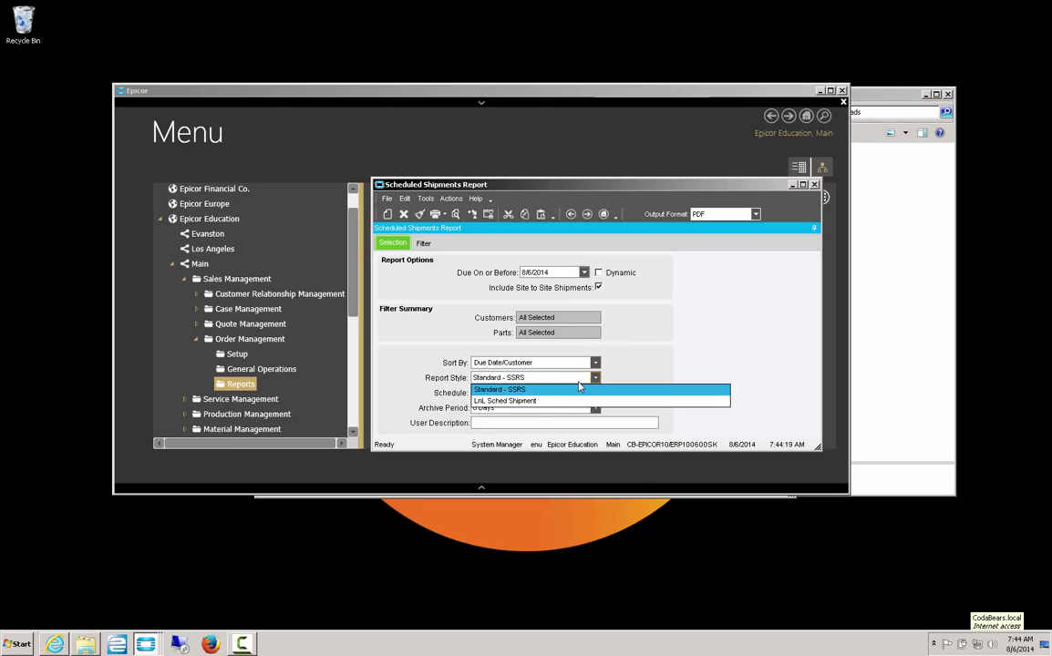
left_click(526, 402)
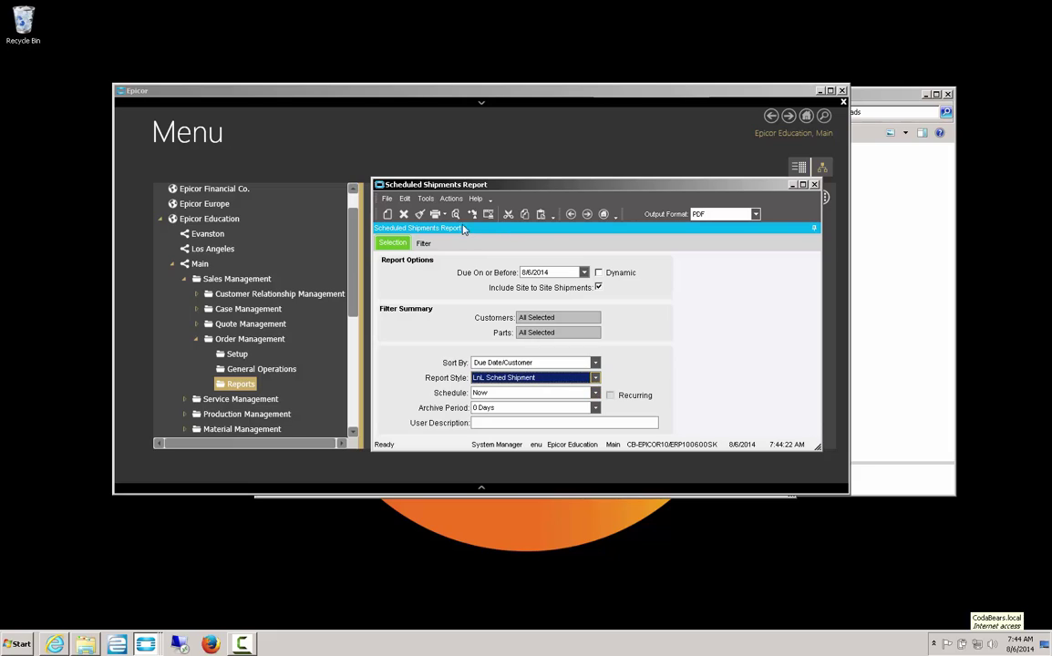
left_click(565, 274)
type("1/1/2009")
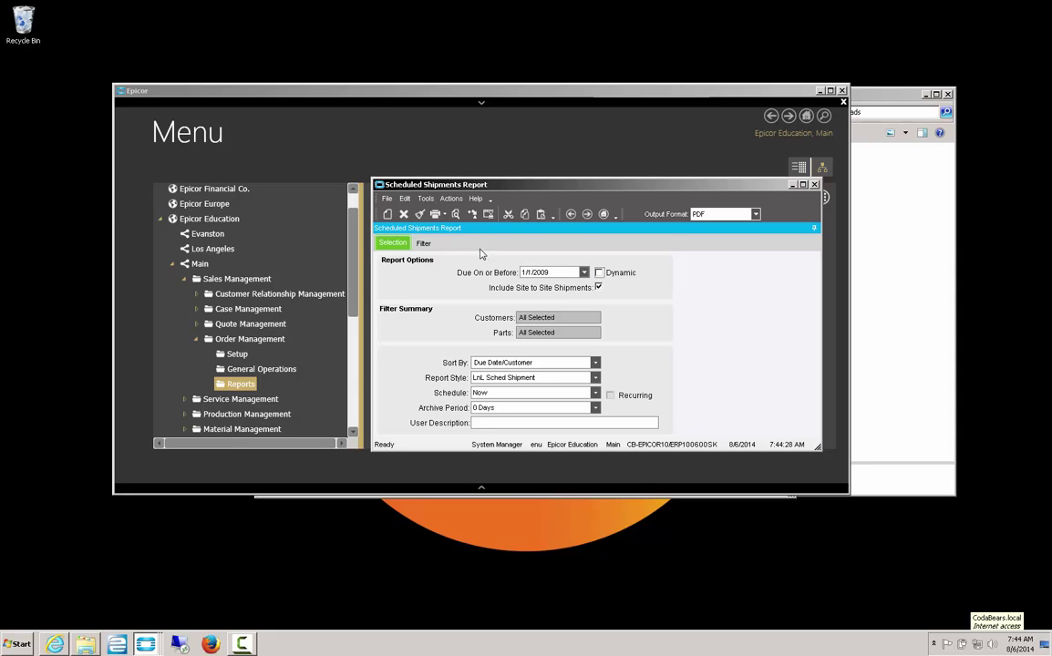
left_click(455, 215)
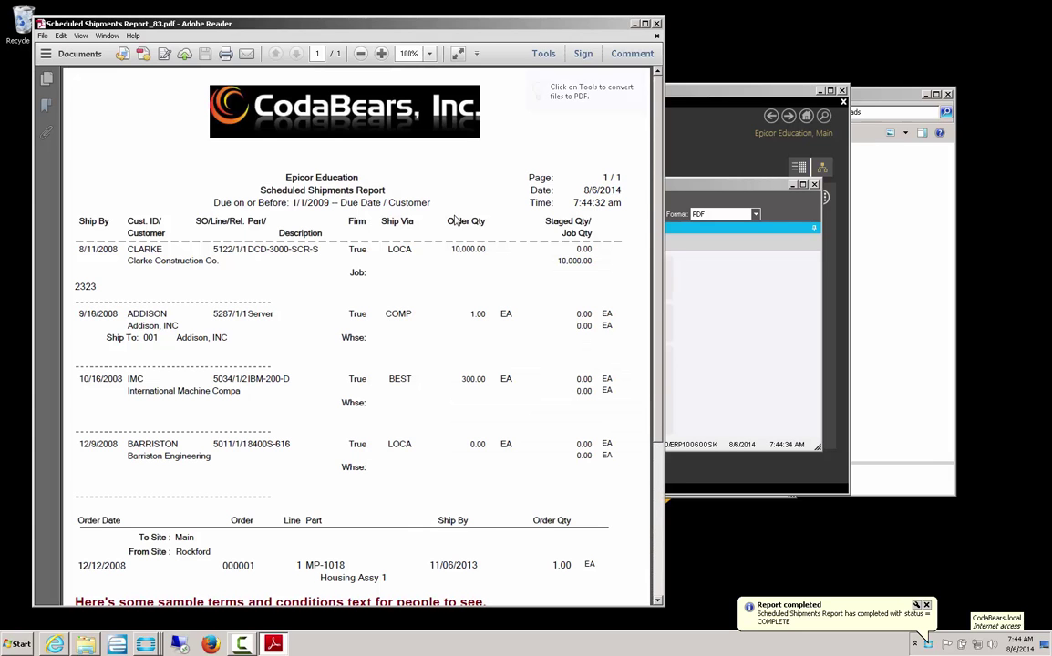
Examine the job number row below the first shipment in the previewed PDF.
left_click(544, 55)
left_click(549, 62)
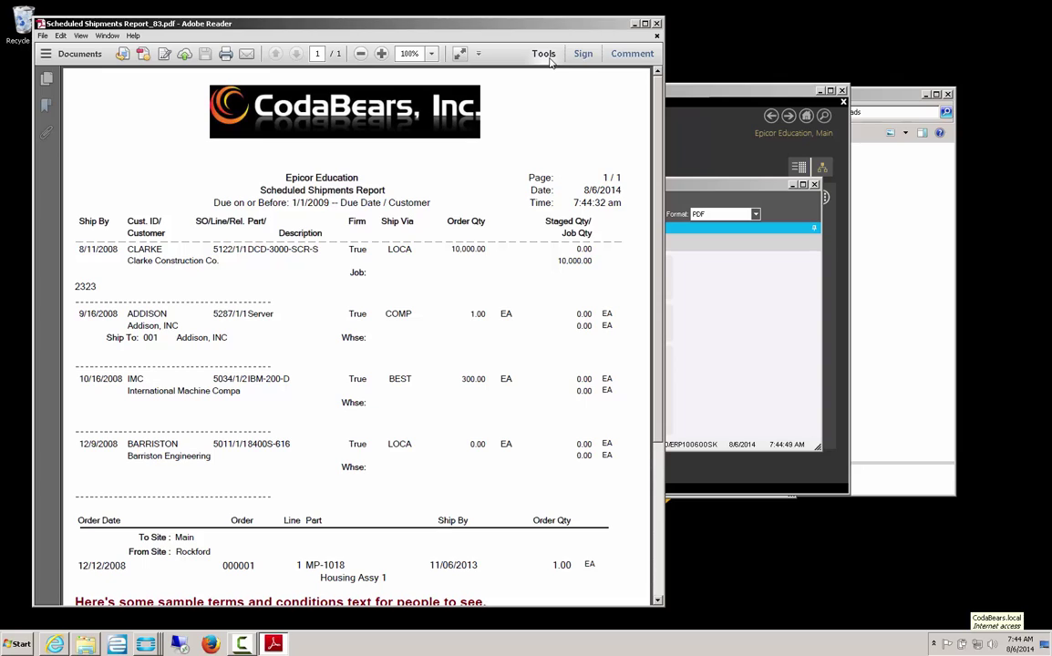
left_click_drag(103, 286, 71, 285)
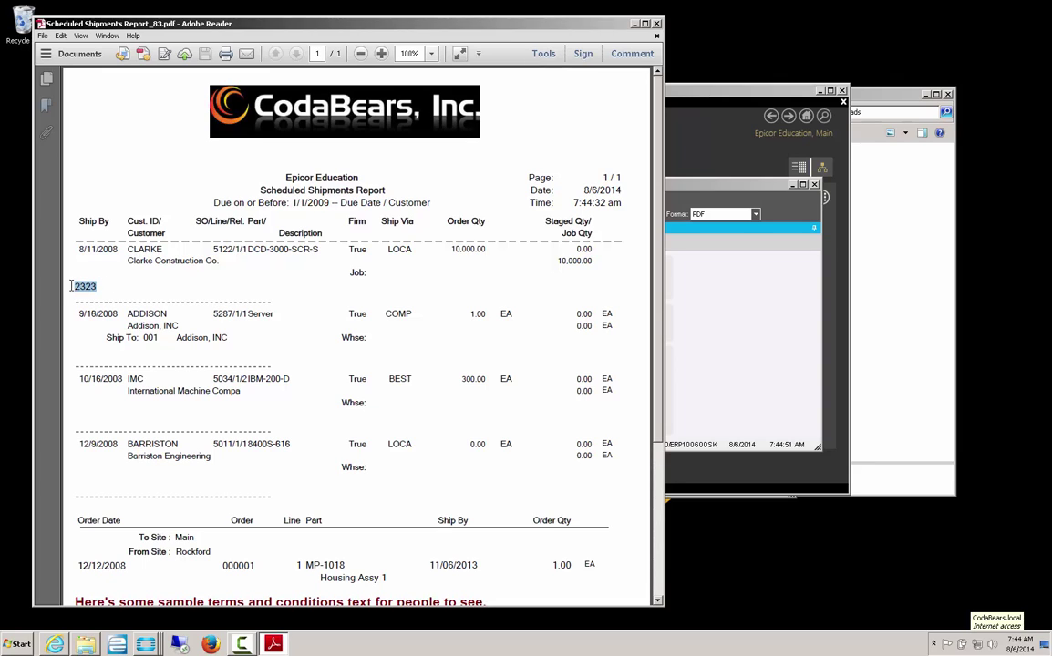